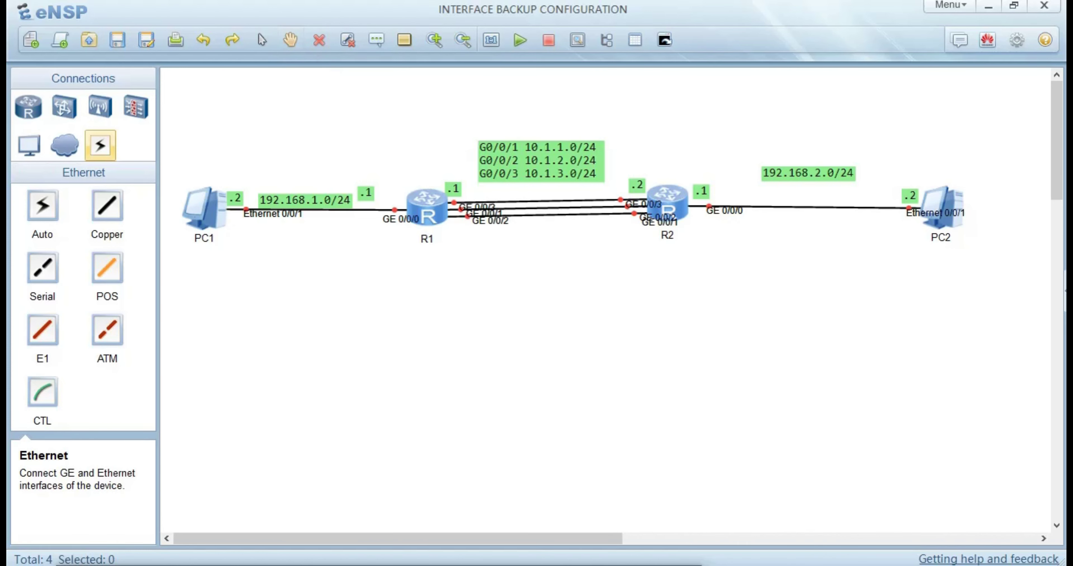
Step: Switch to the Interface Backup Configuration PDF, review the Figure 2-11 network diagram and configuration roadmap, and return to eNSP
{"action": "key", "text": "alt+Tab"}
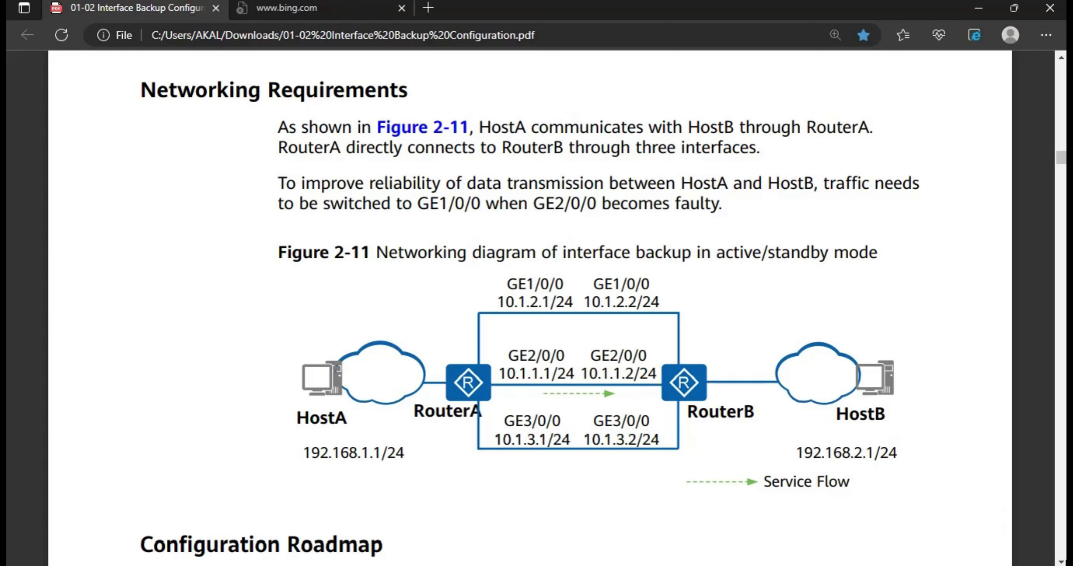
{"action": "scroll", "coordinate": [1062, 562], "scroll_direction": "down", "scroll_amount": 5}
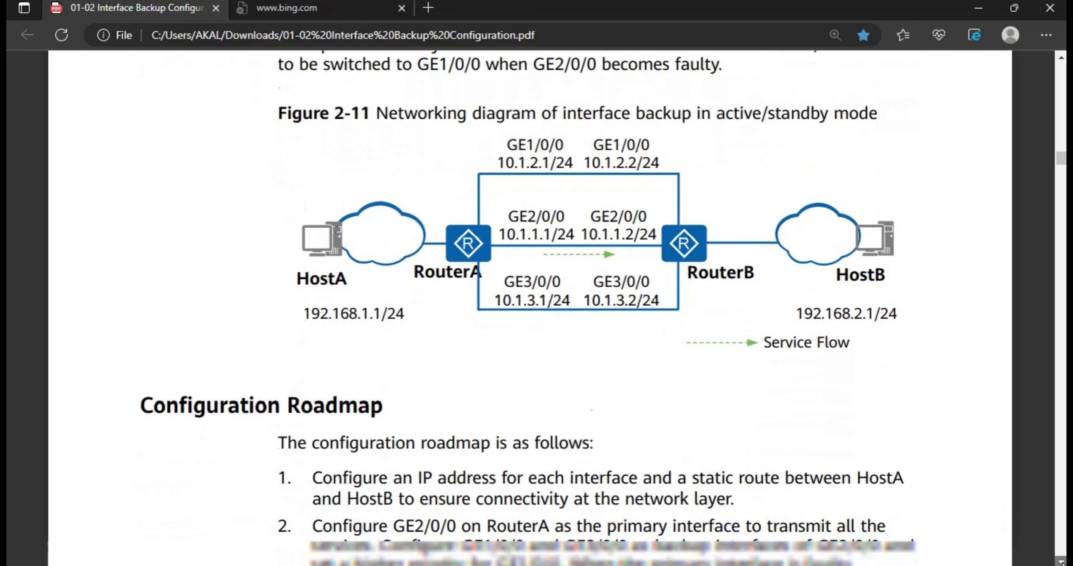
{"action": "scroll", "coordinate": [1062, 562], "scroll_direction": "down", "scroll_amount": 2}
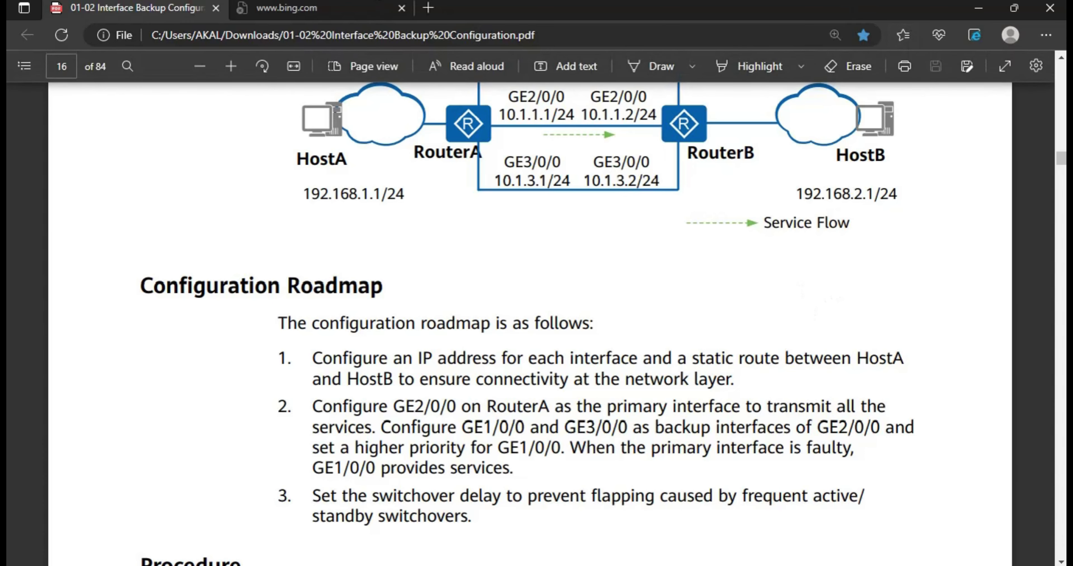
{"action": "key", "text": "alt+Tab"}
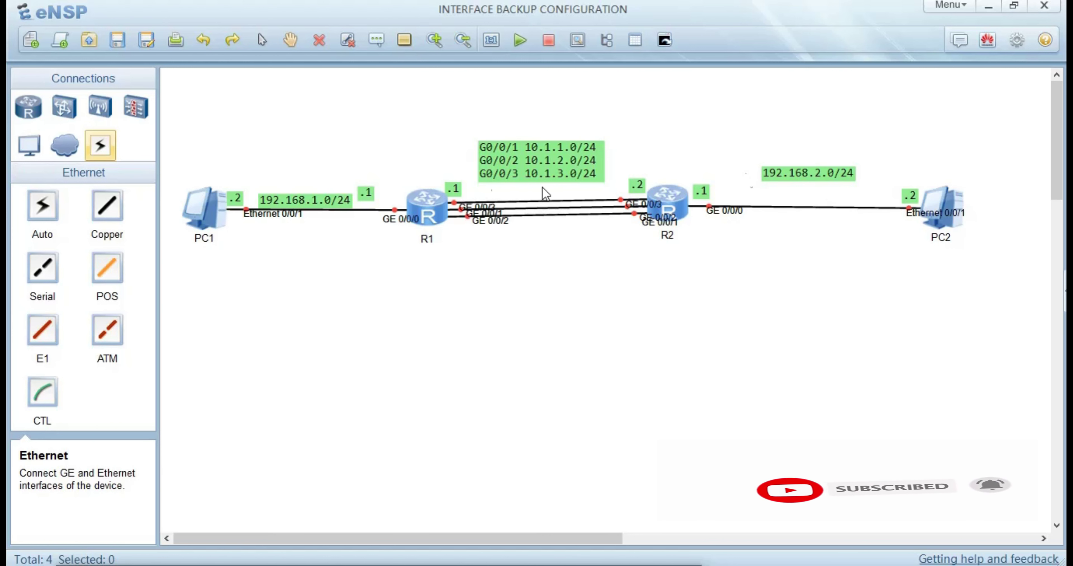
Step: Start PC1, R1, R2 and PC2 together, then clear the selection
{"action": "left_click_drag", "start_coordinate": [165, 154], "coordinate": [971, 239]}
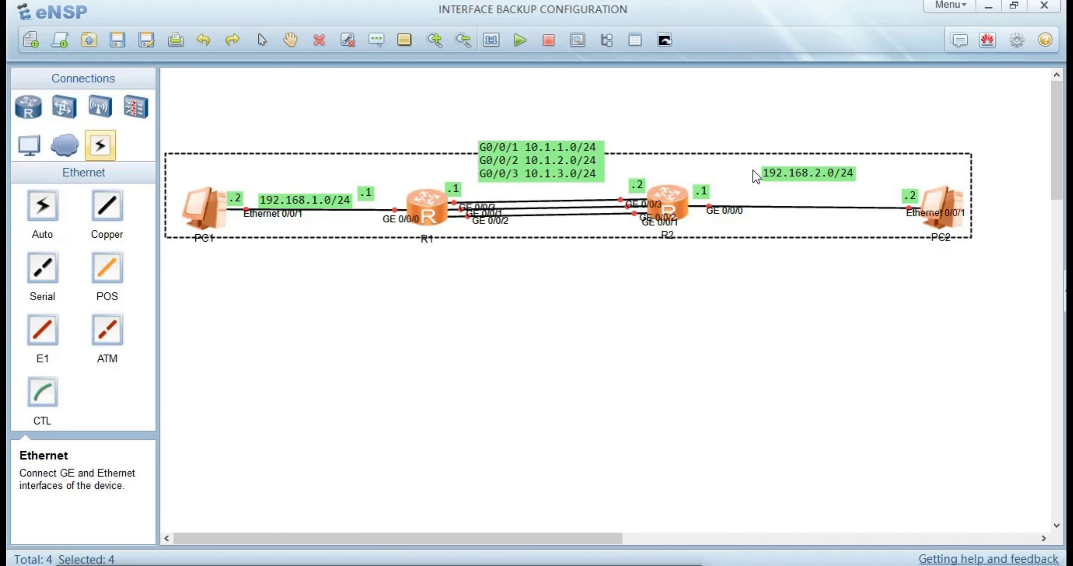
{"action": "left_click", "coordinate": [522, 45]}
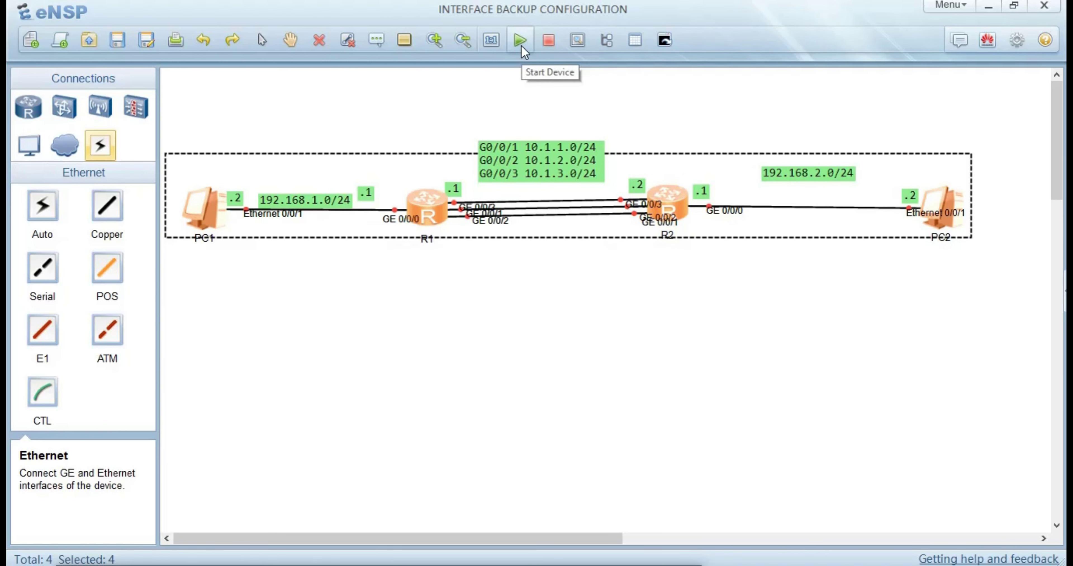
{"action": "left_click", "coordinate": [424, 86]}
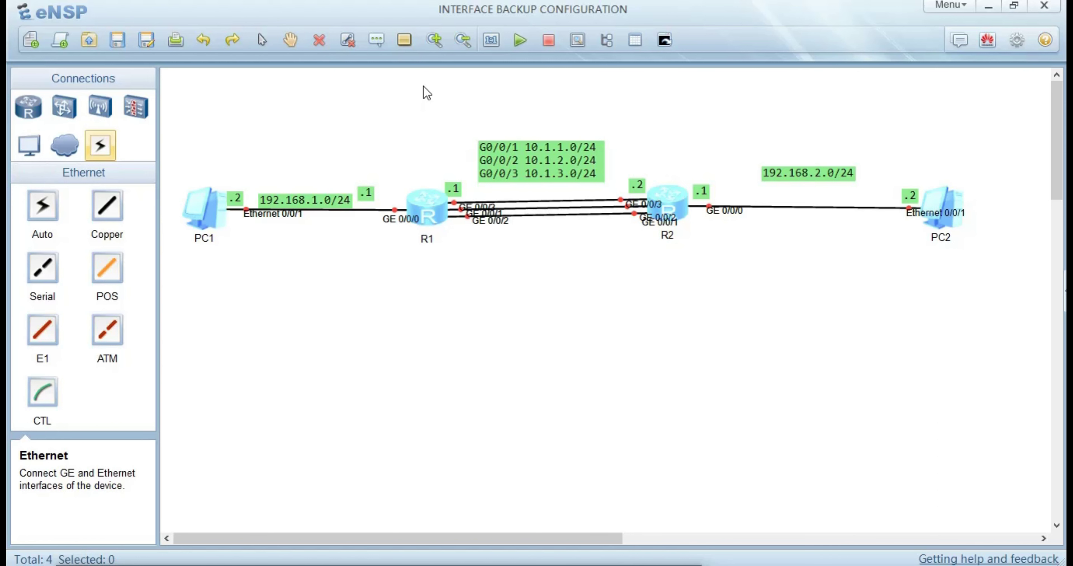
Step: Set PC1's static IPv4 address to 192.168.1.2 with subnet mask 255.255.255.0
{"action": "double_click", "coordinate": [204, 204]}
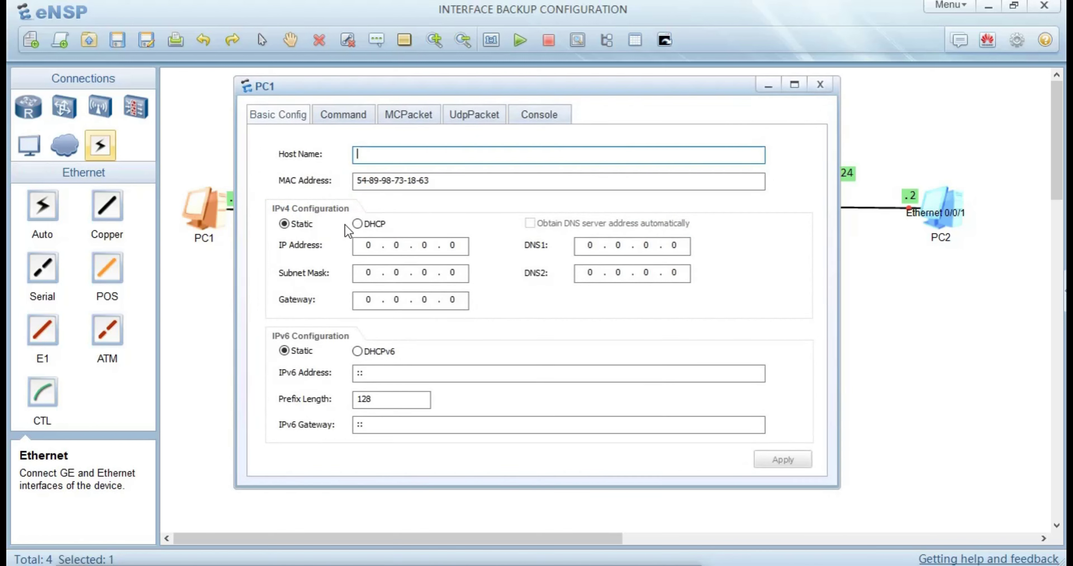
{"action": "left_click", "coordinate": [376, 248]}
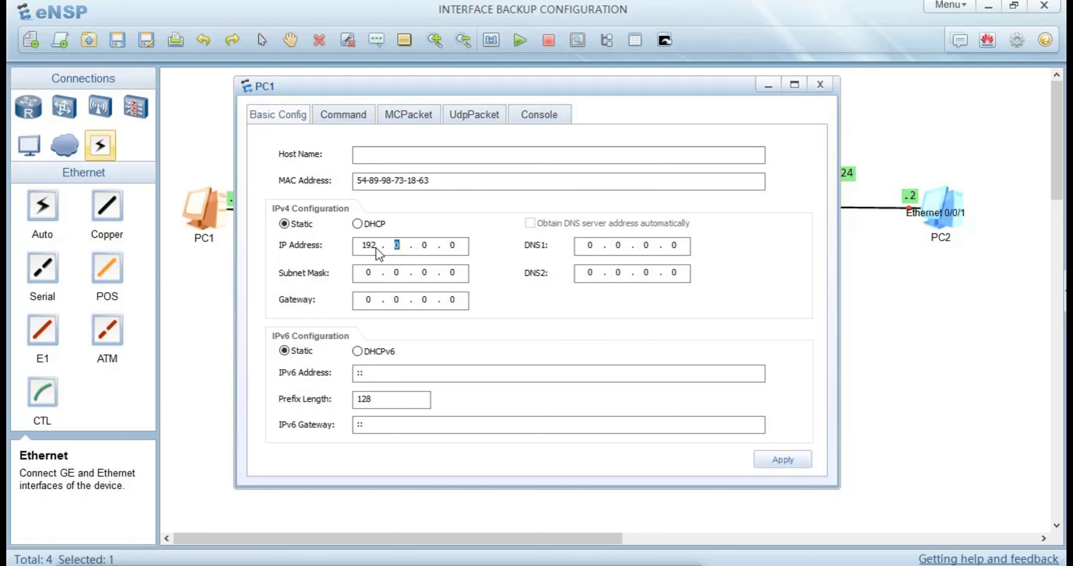
{"action": "type", "text": "8.1"}
{"action": "left_click", "coordinate": [375, 270]}
{"action": "type", "text": "255 . 255 . 255"}
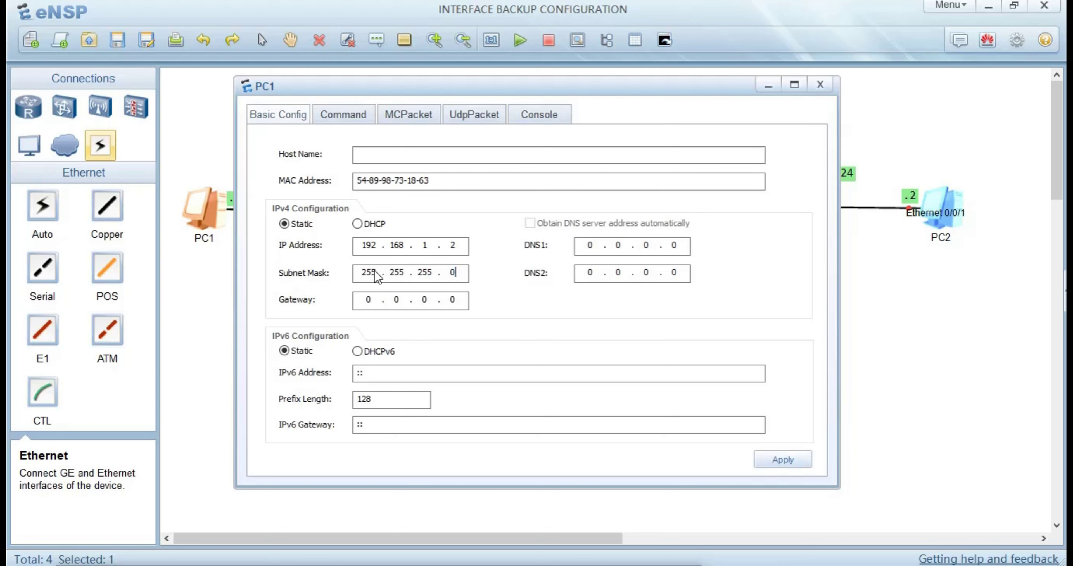
Step: Set PC1's IPv4 gateway to 192.168.1.1 and apply the configuration
{"action": "left_click", "coordinate": [362, 306]}
{"action": "left_click", "coordinate": [372, 303]}
{"action": "type", "text": "192 . 168 . 1"}
{"action": "left_click", "coordinate": [455, 303]}
{"action": "key", "text": "BackSpace"}
{"action": "type", "text": "192.168.1.1"}
{"action": "left_click", "coordinate": [788, 465]}
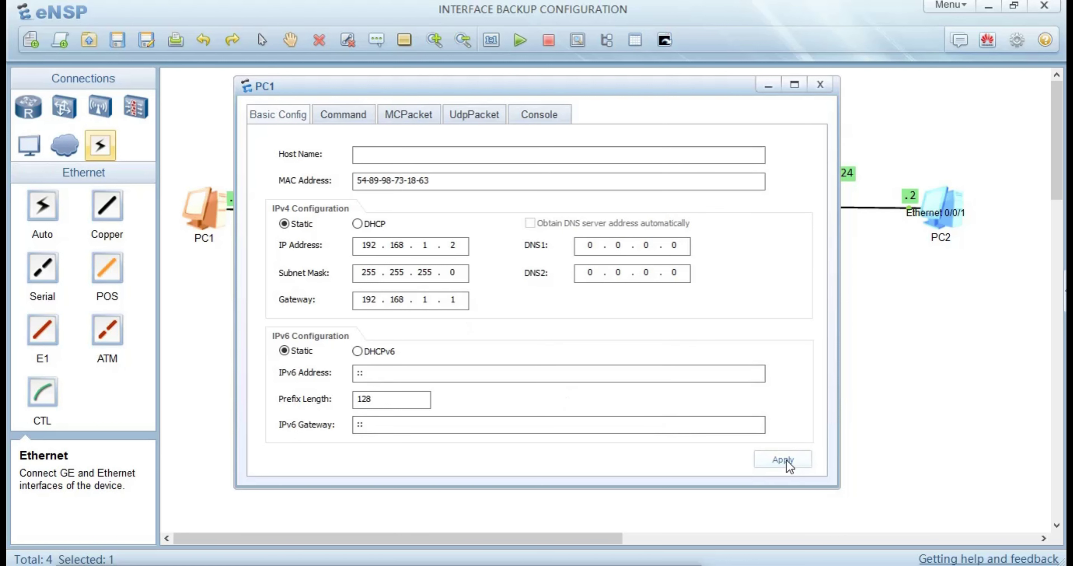
{"action": "left_click", "coordinate": [905, 417]}
Step: Set PC2's static IPv4 address to 192.168.2.2 with subnet mask 255.255.255.0
{"action": "double_click", "coordinate": [947, 220]}
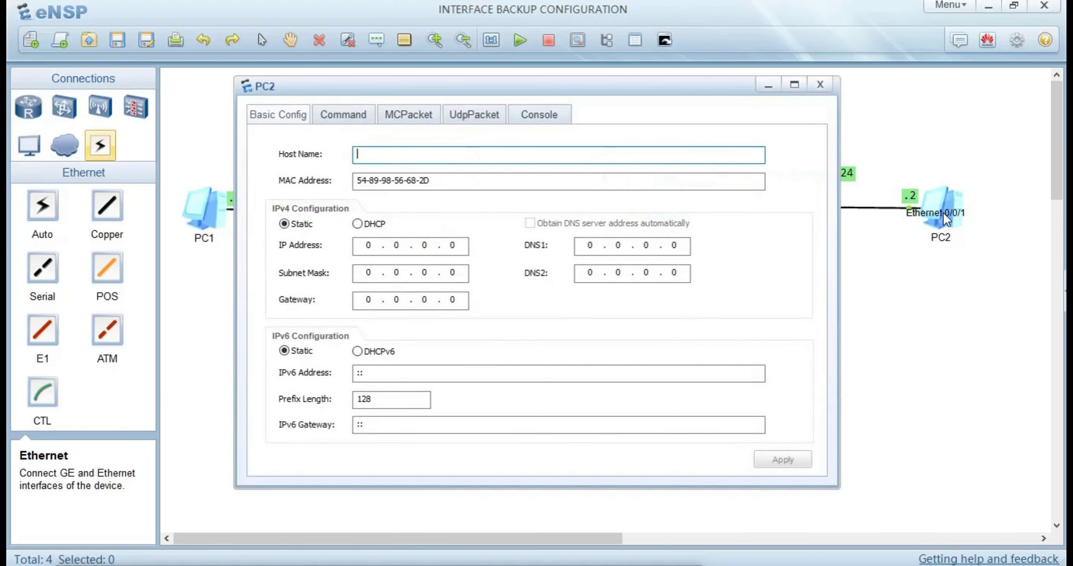
{"action": "left_click", "coordinate": [374, 247]}
{"action": "type", "text": "192 . "}
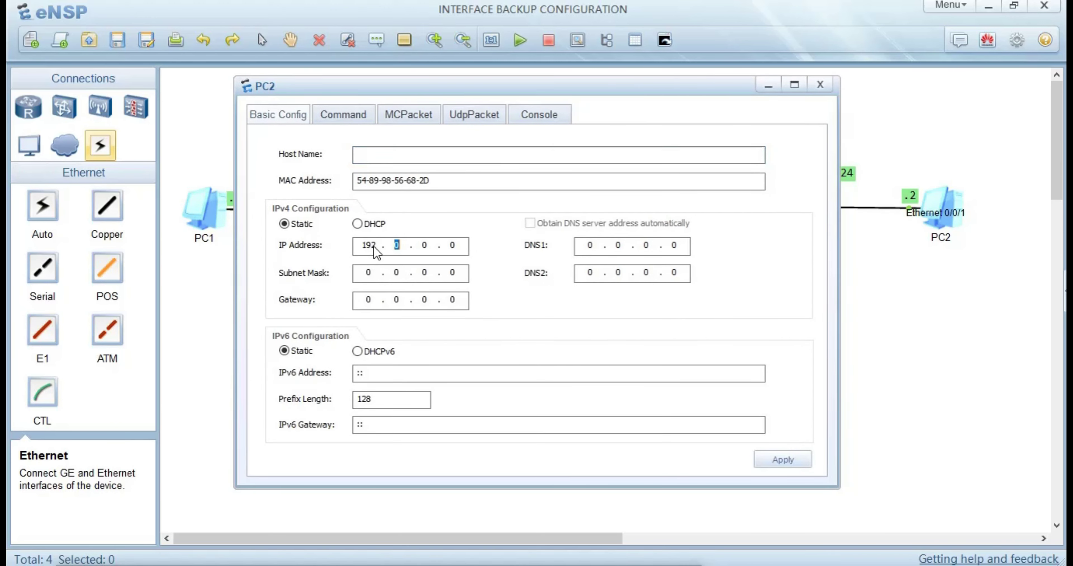
{"action": "type", "text": "168 . 2"}
{"action": "left_click", "coordinate": [376, 272]}
{"action": "type", "text": "255.255.255"}
Step: Fill in the first two octets of PC2's IPv4 gateway as 192.168
{"action": "left_click", "coordinate": [375, 306]}
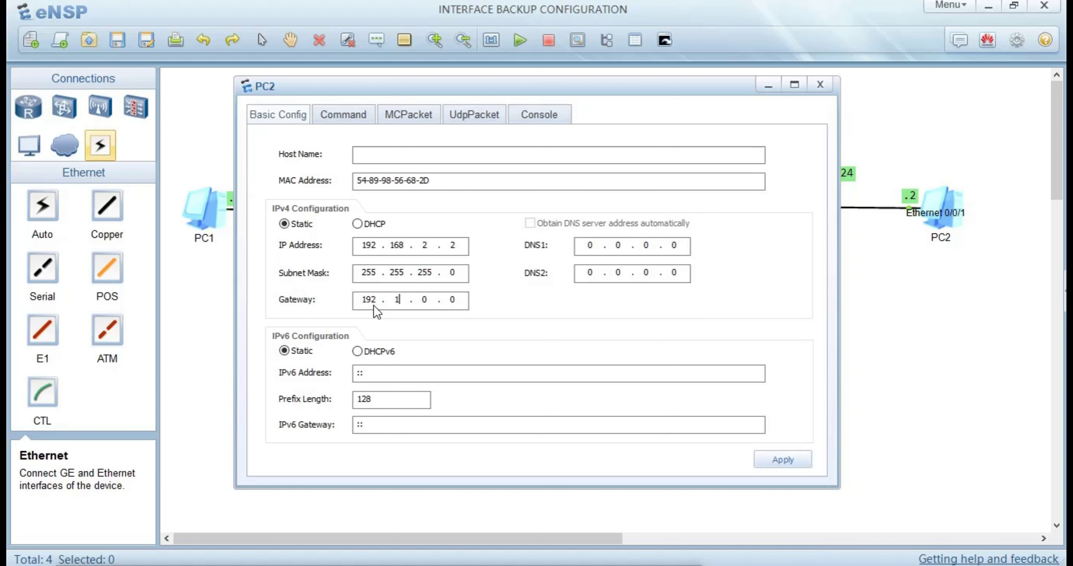
{"action": "type", "text": "9"}
{"action": "key", "text": "BackSpace"}
{"action": "type", "text": "8 ."}
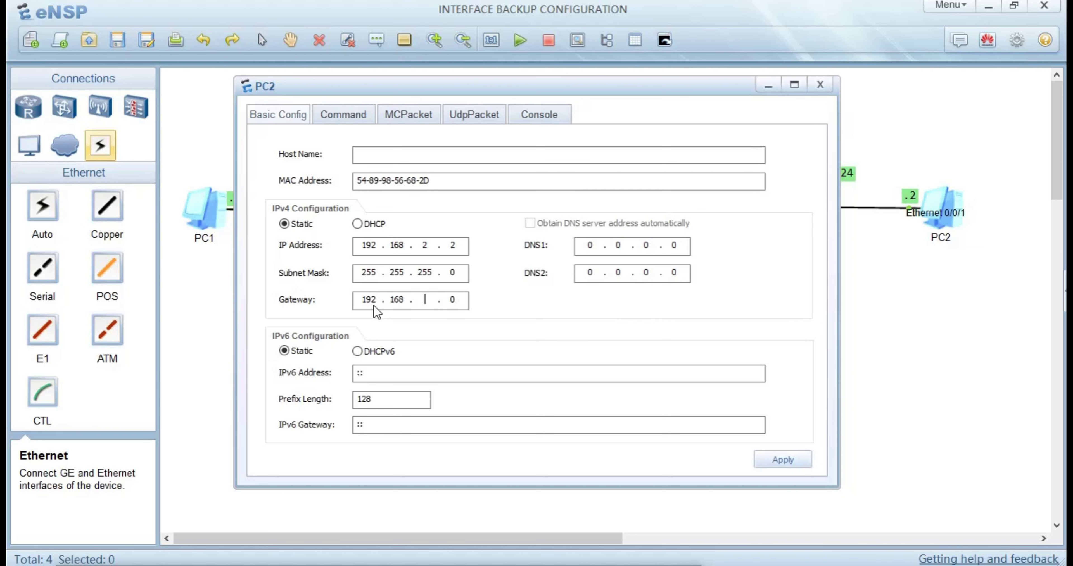
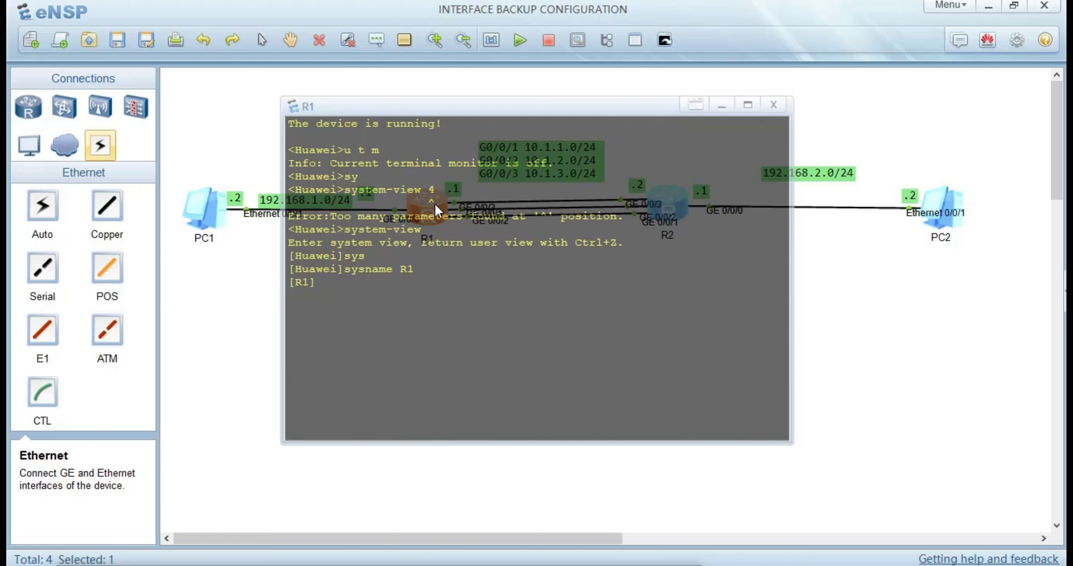
Step: Enter the configuration view of interface g0/0/0 in R1's console
{"action": "type", "text": "int"}
{"action": "key", "text": "Tab"}
{"action": "type", "text": "0"}
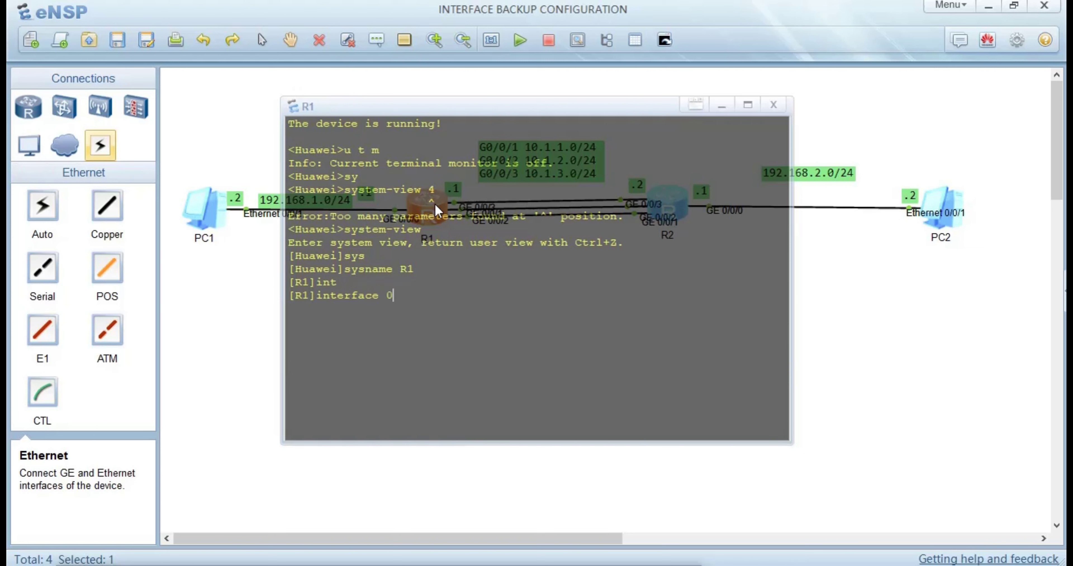
{"action": "type", "text": "/0/0"}
{"action": "key", "text": "Return"}
{"action": "key", "text": "Up"}
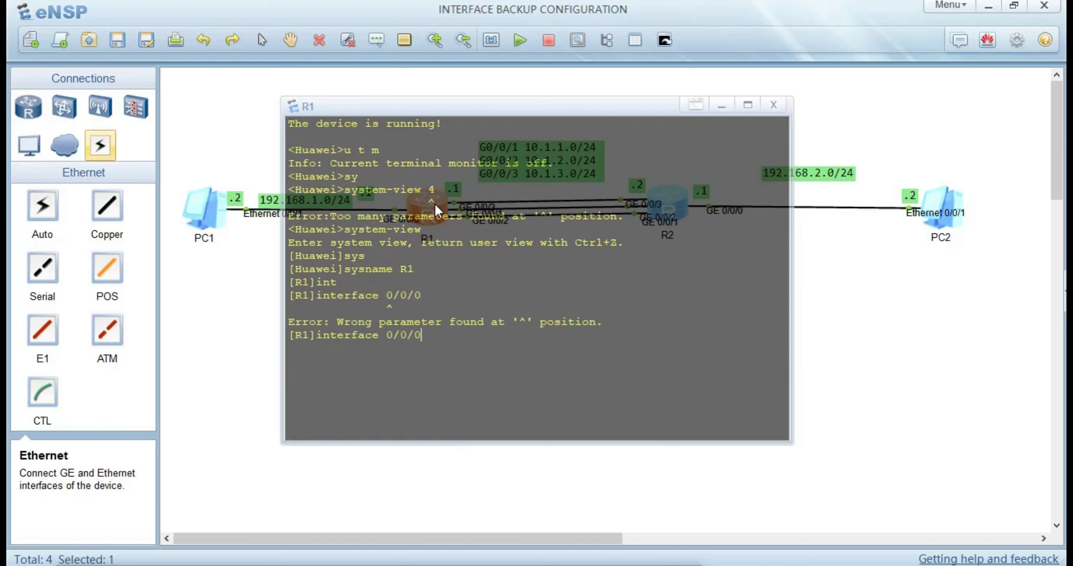
{"action": "key", "text": "Left"}
{"action": "key", "text": "Left"}
{"action": "key", "text": "Left"}
{"action": "key", "text": "Left"}
{"action": "type", "text": "g"}
{"action": "key", "text": "Return"}
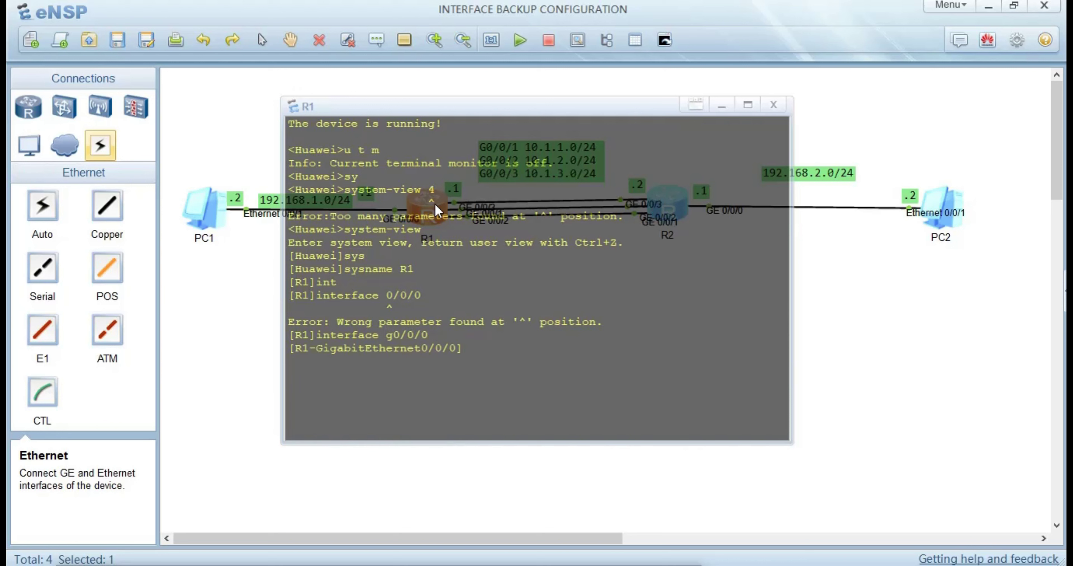
Step: Assign IP address 192.168.1.1 with a 24-bit mask to R1's interface g0/0/0
{"action": "type", "text": "ip ad"}
{"action": "key", "text": "Tab"}
{"action": "type", "text": "19"}
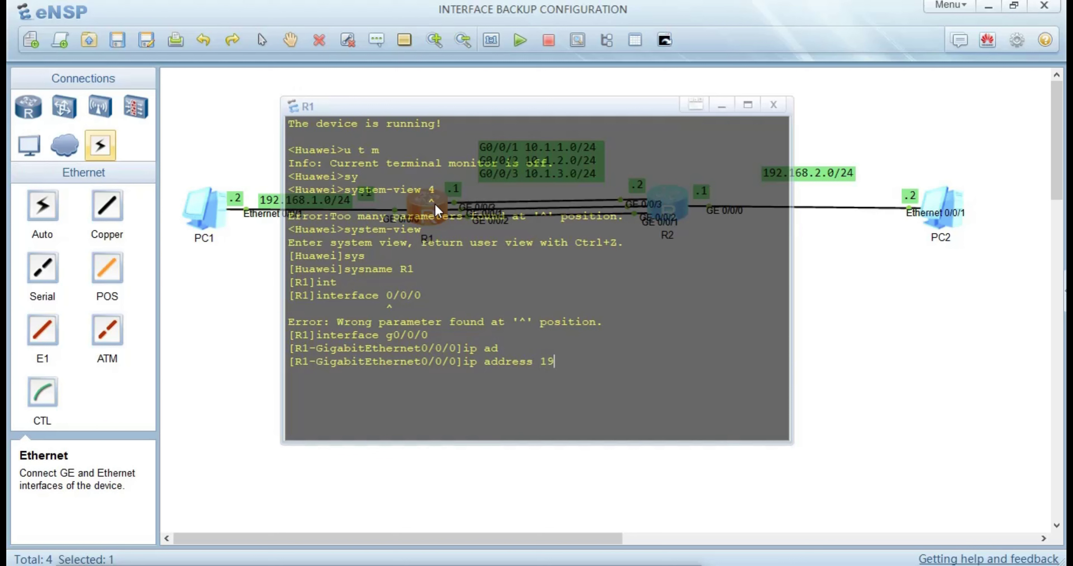
{"action": "type", "text": "2.168.1.1 24"}
{"action": "key", "text": "Return"}
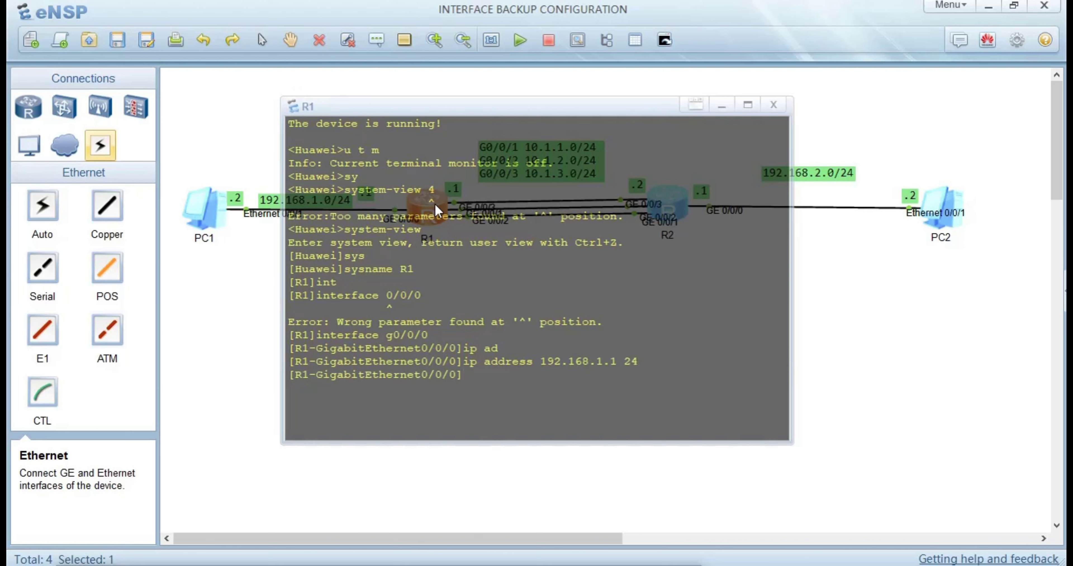
Step: Move R1's console to the configuration view of interface g0/0/1
{"action": "type", "text": "interface g0/0/"}
{"action": "type", "text": "1"}
{"action": "key", "text": "Return"}
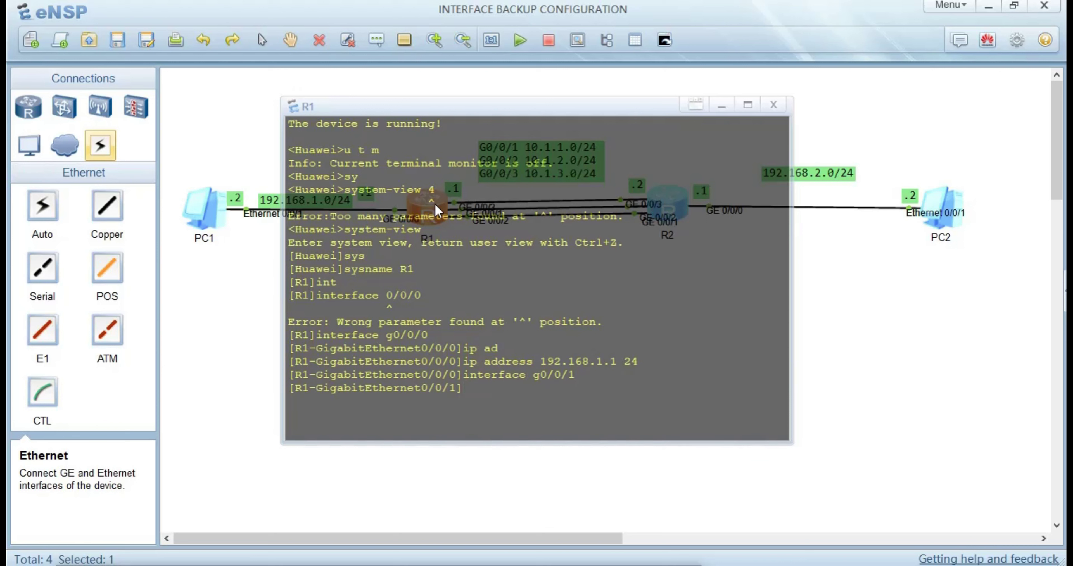
{"action": "type", "text": "uip ad"}
{"action": "key", "text": "Tab"}
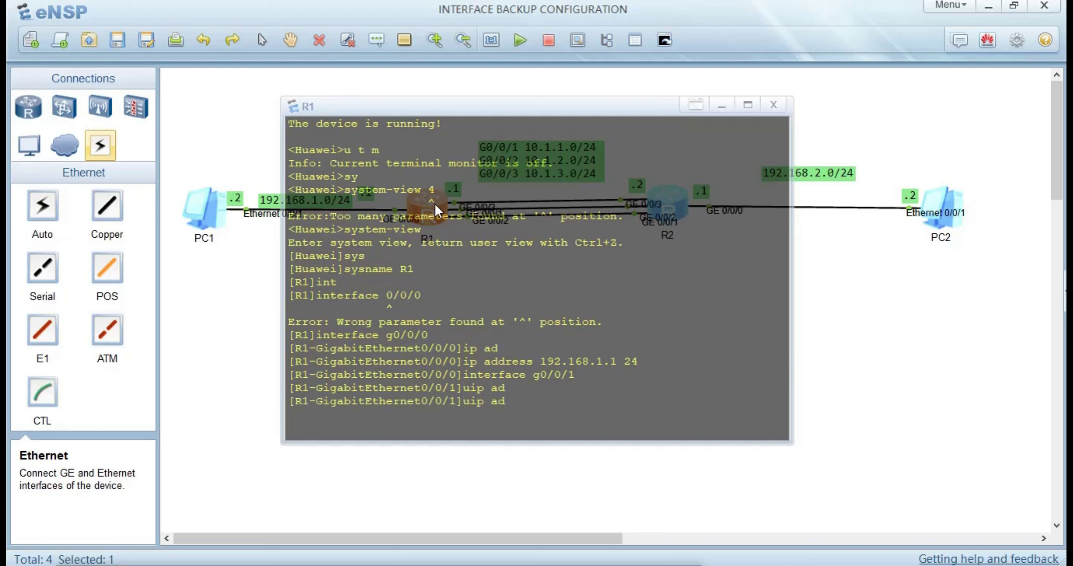
{"action": "key", "text": "BackSpace"}
{"action": "key", "text": "BackSpace"}
{"action": "key", "text": "BackSpace"}
{"action": "key", "text": "BackSpace"}
{"action": "key", "text": "BackSpace"}
{"action": "key", "text": "BackSpace"}
Step: Assign IP address 10.1.1.1 with a 24-bit mask to R1's interface g0/0/1
{"action": "type", "text": "ip ad"}
{"action": "key", "text": "Tab"}
{"action": "type", "text": "10.1."}
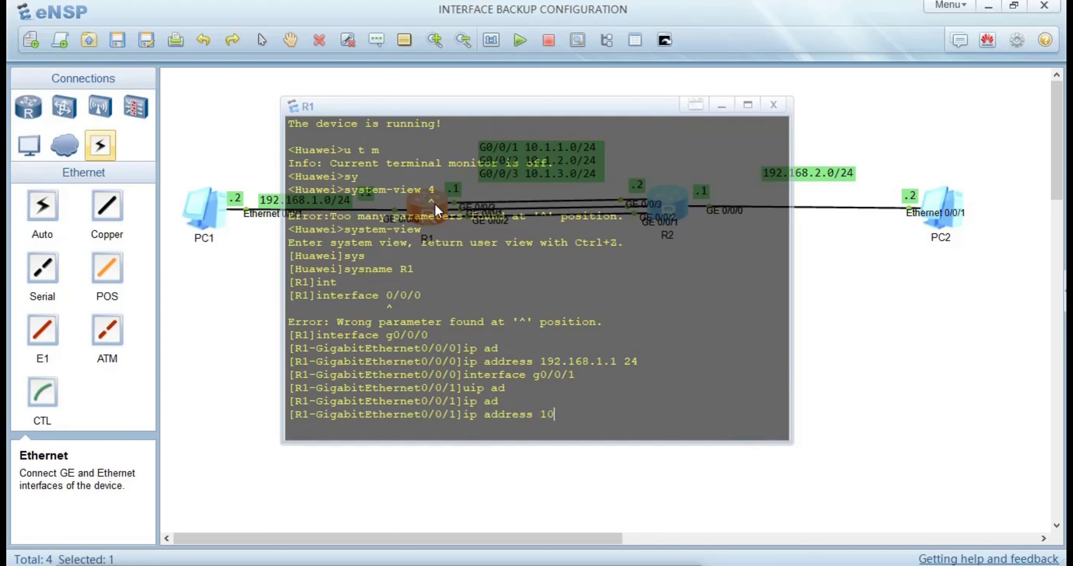
{"action": "type", "text": "1.1 24"}
{"action": "key", "text": "Return"}
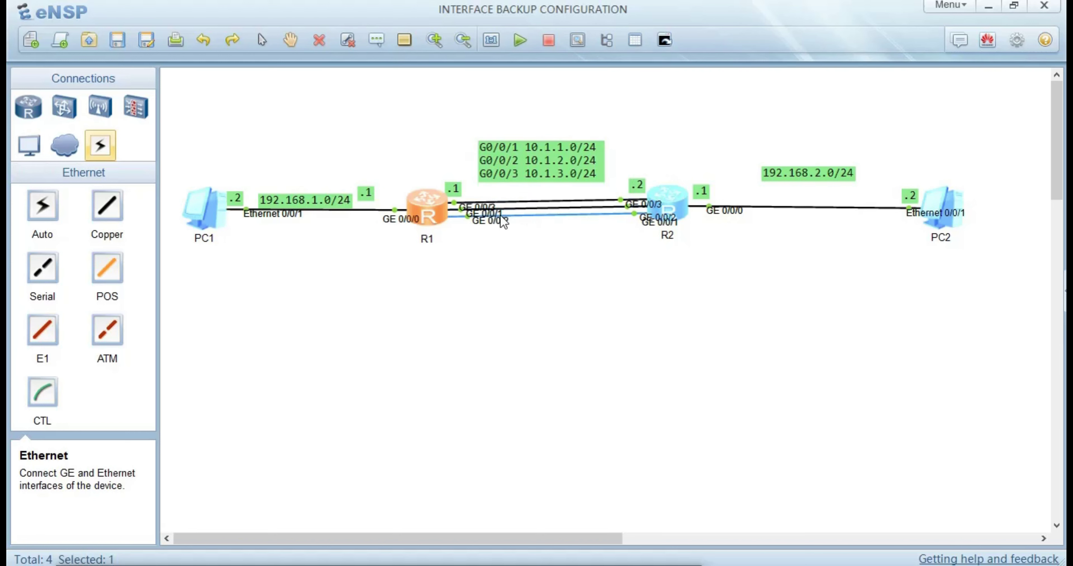
Step: Enter interface g0/0/2 in R1's console and assign it IP address 10.1.2.1 with a 24-bit mask
{"action": "double_click", "coordinate": [434, 208]}
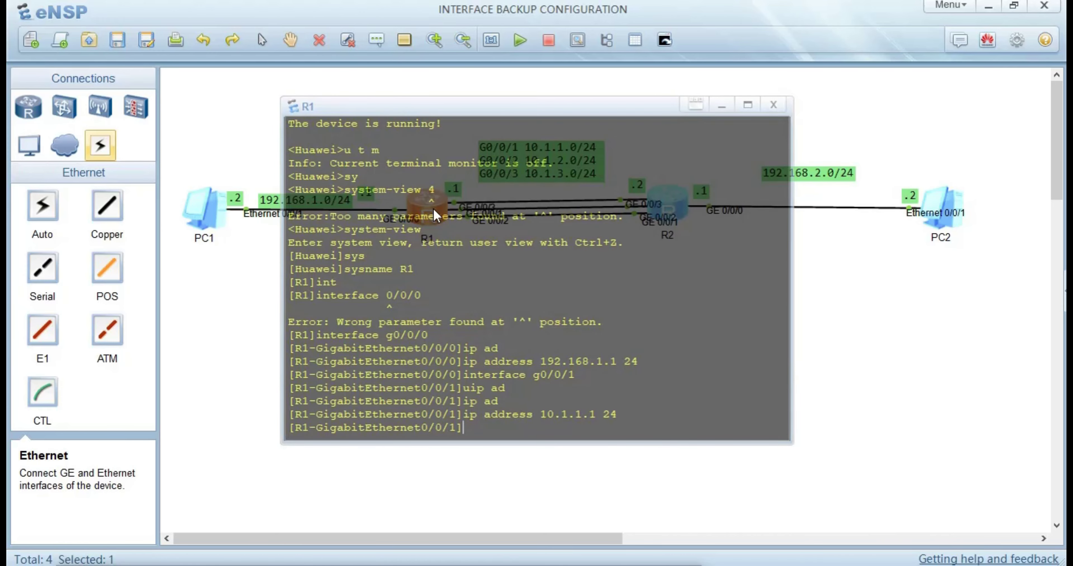
{"action": "key", "text": "Up"}
{"action": "key", "text": "Up"}
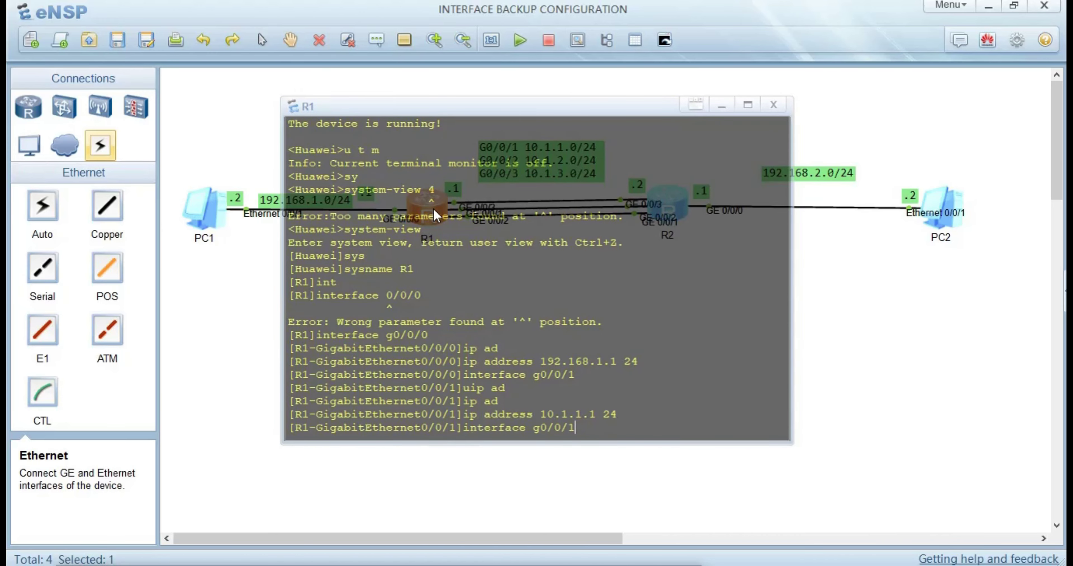
{"action": "key", "text": "BackSpace"}
{"action": "type", "text": "2"}
{"action": "key", "text": "Return"}
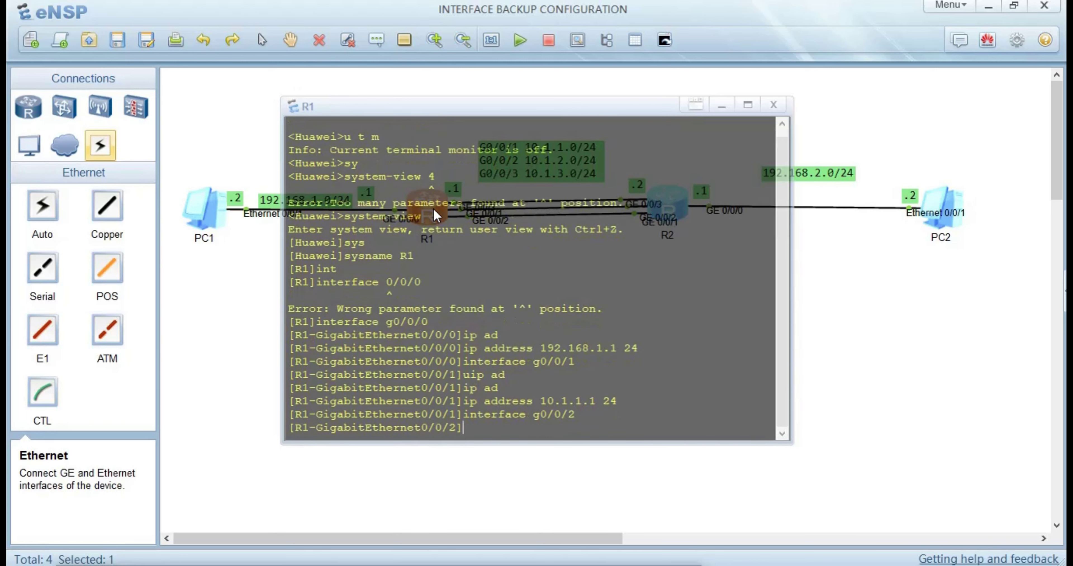
{"action": "type", "text": "ip ad"}
{"action": "key", "text": "Tab"}
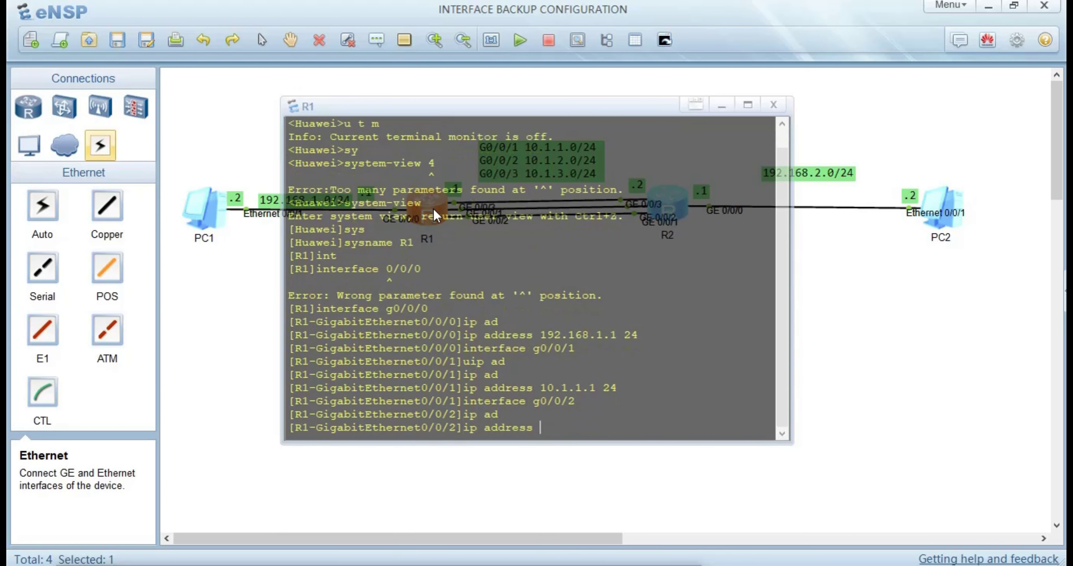
{"action": "type", "text": "10.1.2.1 24"}
{"action": "key", "text": "Return"}
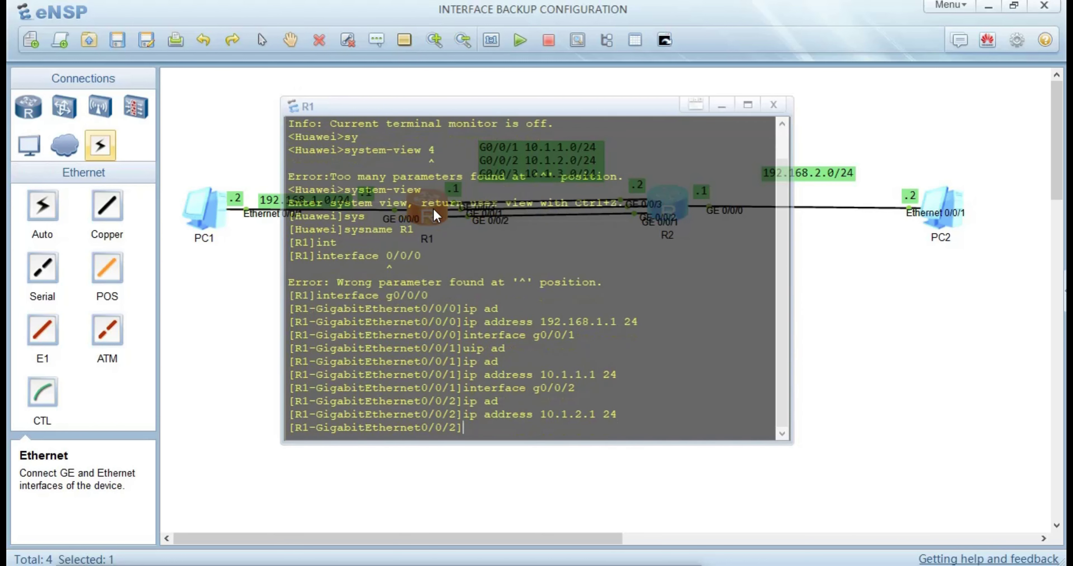
{"action": "type", "text": "ip"}
{"action": "key", "text": "BackSpace"}
{"action": "key", "text": "BackSpace"}
Step: Enter interface g0/0/3 in R1's console and assign it IP address 10.1.3.1 with a 24-bit mask
{"action": "type", "text": "interface g0/0/"}
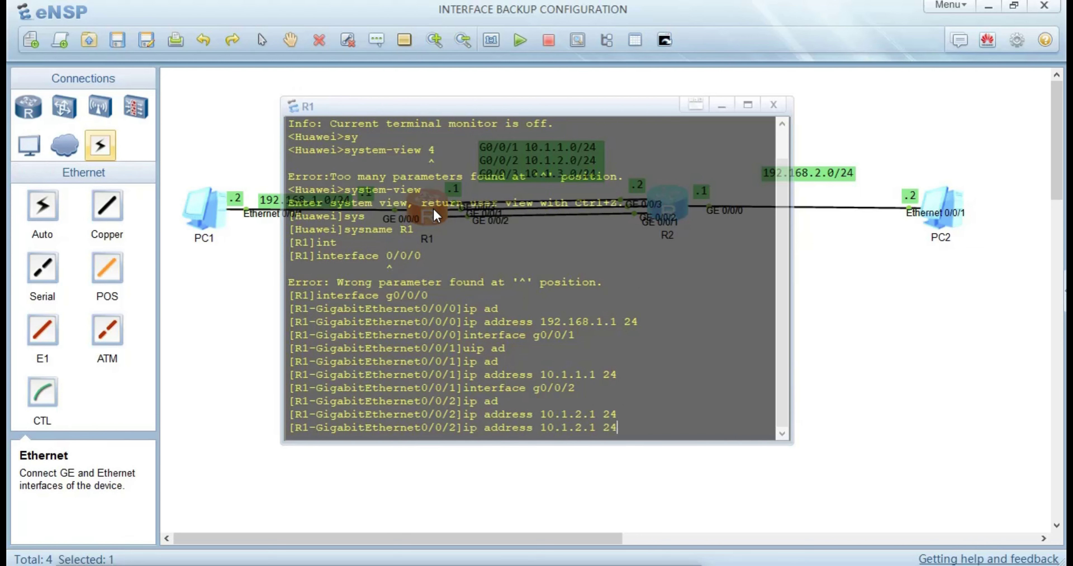
{"action": "type", "text": "3"}
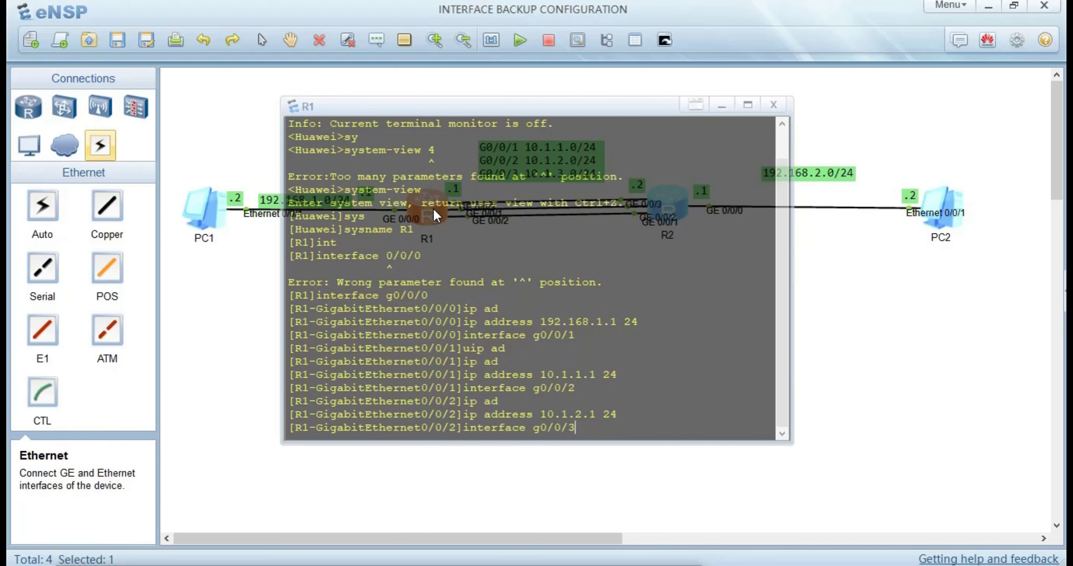
{"action": "key", "text": "Return"}
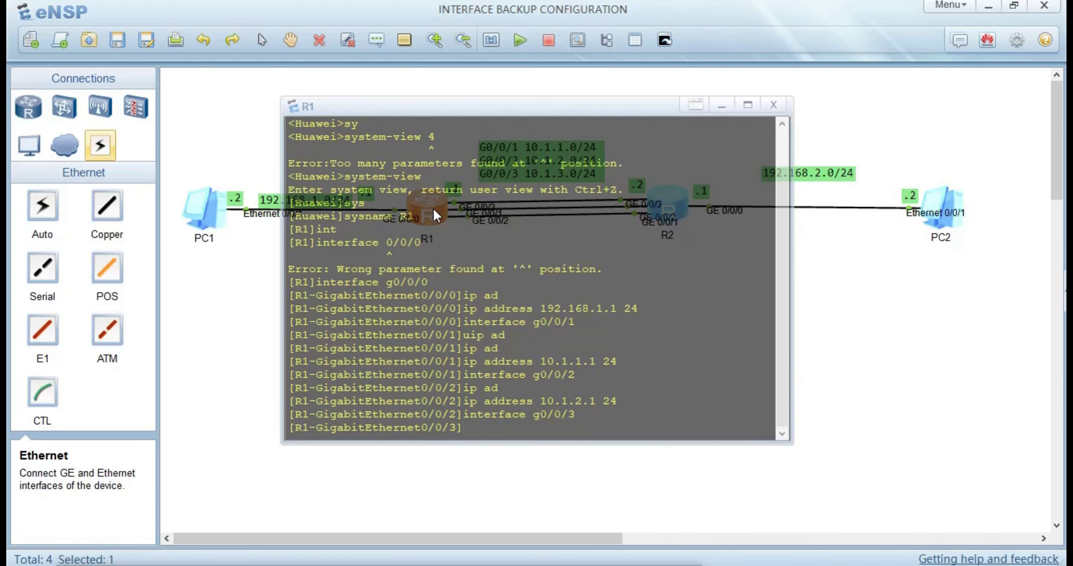
{"action": "type", "text": "ip ad"}
{"action": "key", "text": "Tab"}
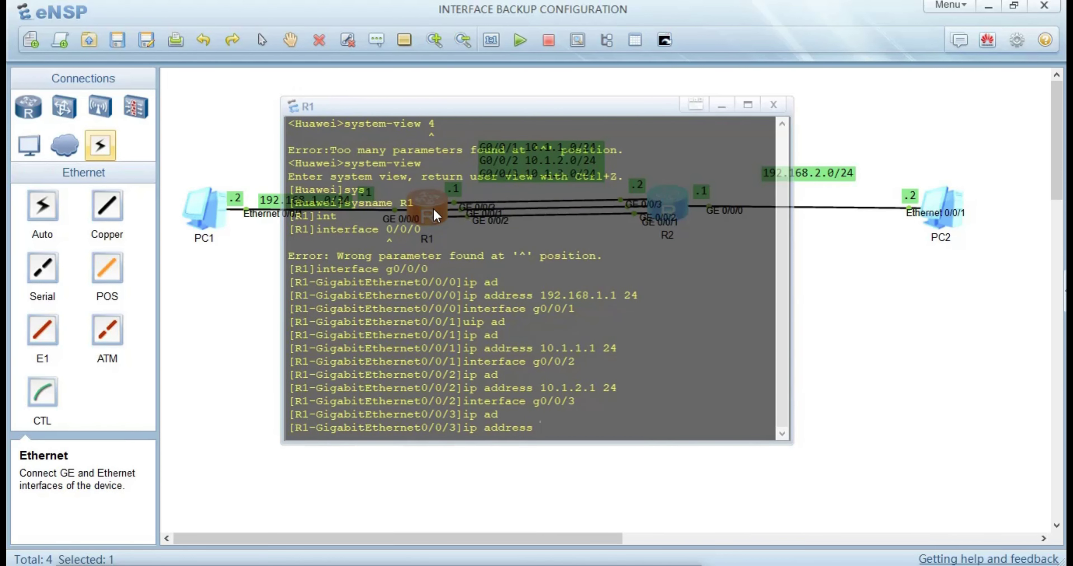
{"action": "type", "text": "10.1.3.1 24"}
{"action": "key", "text": "Return"}
{"action": "type", "text": "qu"}
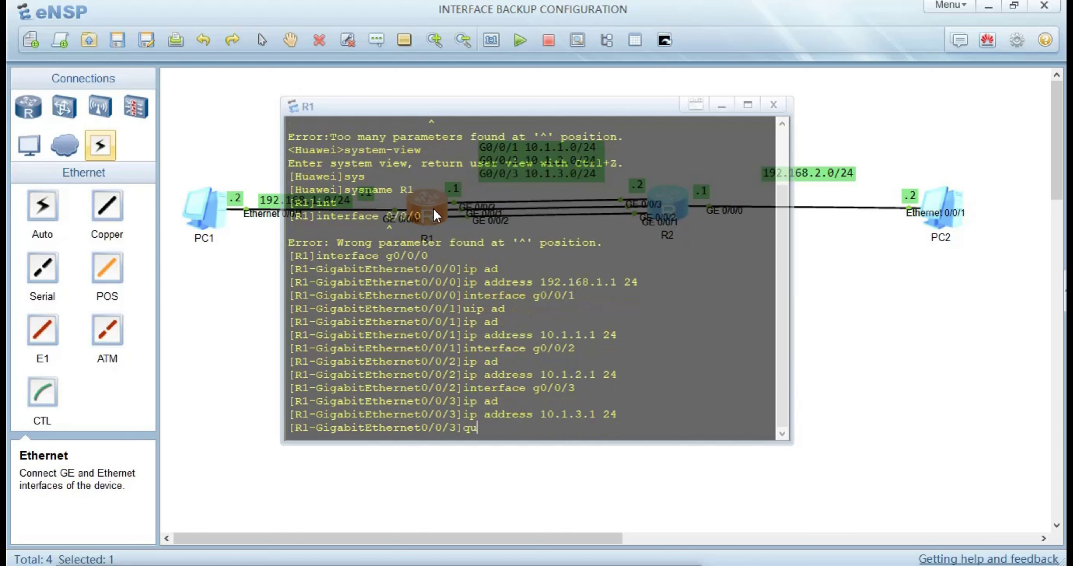
Step: Leave interface g0/0/3 in R1's console and return to the system view, ready for routing commands
{"action": "key", "text": "Return"}
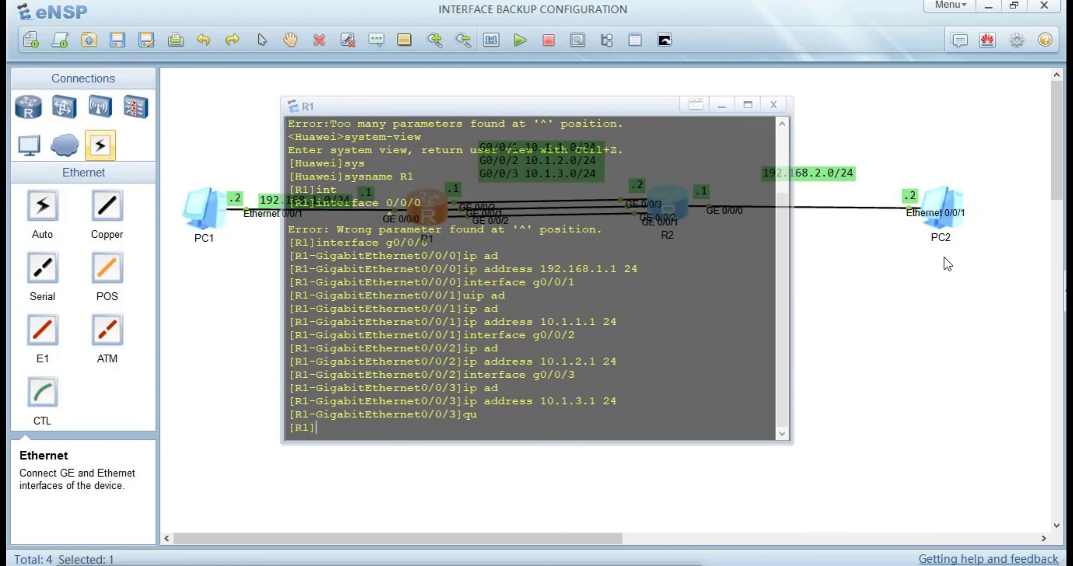
{"action": "left_click", "coordinate": [944, 267]}
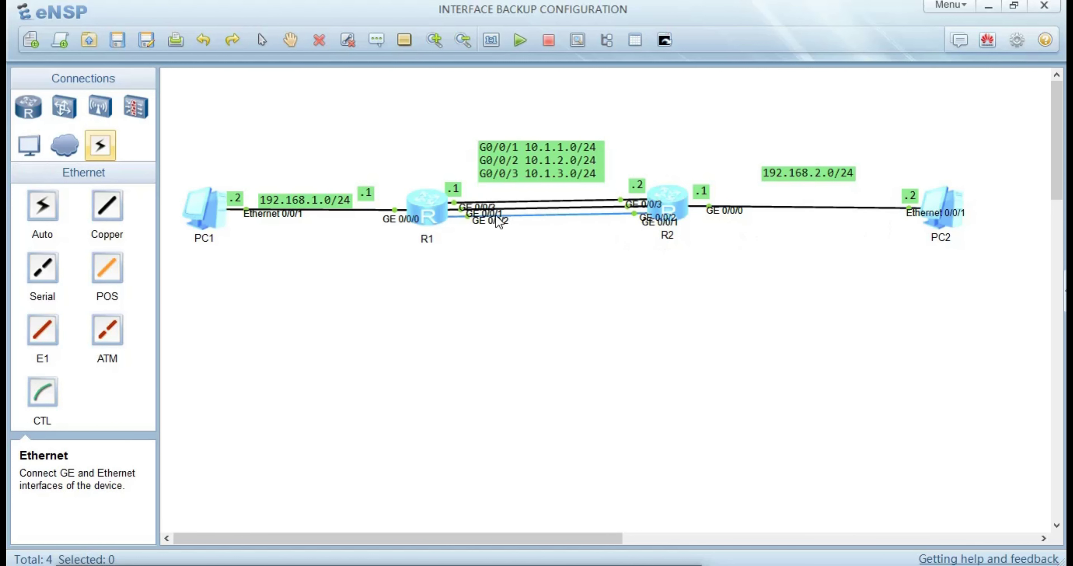
{"action": "double_click", "coordinate": [423, 215]}
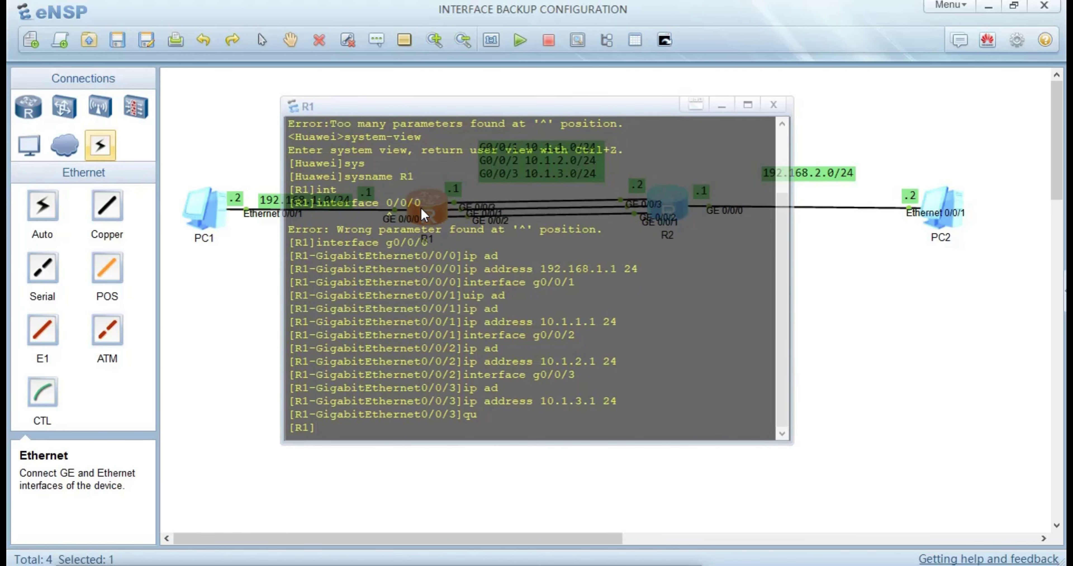
{"action": "key", "text": "Return"}
{"action": "key", "text": "Return"}
{"action": "type", "text": "i"}
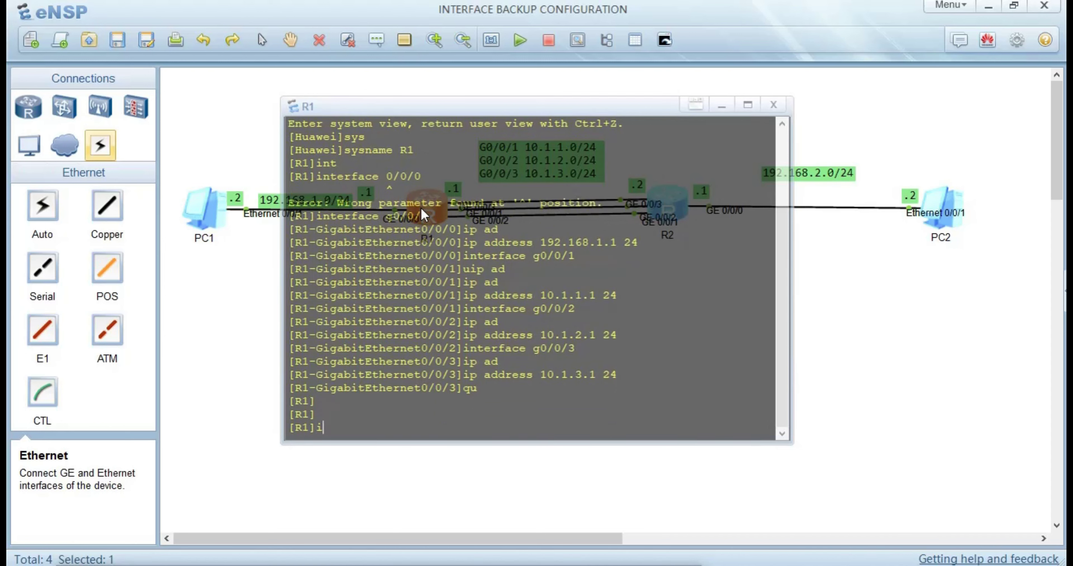
{"action": "type", "text": "p st"}
{"action": "key", "text": "Tab"}
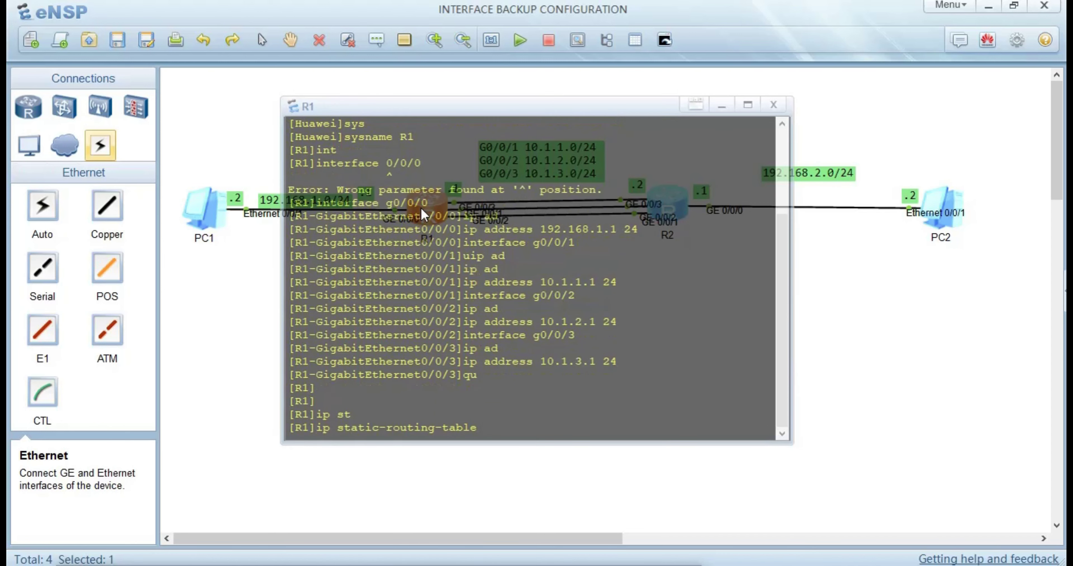
{"action": "key", "text": "Tab"}
{"action": "key", "text": "Tab"}
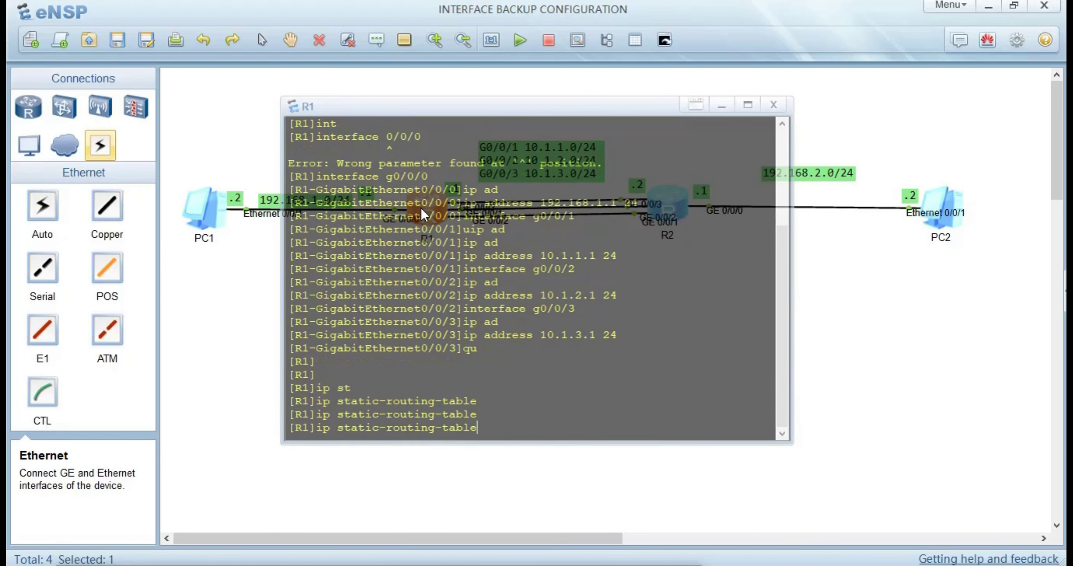
{"action": "key", "text": "BackSpace"}
{"action": "key", "text": "BackSpace"}
{"action": "key", "text": "BackSpace"}
{"action": "key", "text": "BackSpace"}
{"action": "key", "text": "BackSpace"}
{"action": "key", "text": "BackSpace"}
{"action": "key", "text": "BackSpace"}
{"action": "key", "text": "BackSpace"}
{"action": "key", "text": "BackSpace"}
{"action": "key", "text": "BackSpace"}
{"action": "key", "text": "BackSpace"}
{"action": "key", "text": "BackSpace"}
{"action": "key", "text": "BackSpace"}
{"action": "key", "text": "BackSpace"}
{"action": "key", "text": "BackSpace"}
{"action": "key", "text": "BackSpace"}
{"action": "key", "text": "BackSpace"}
{"action": "key", "text": "BackSpace"}
{"action": "key", "text": "BackSpace"}
{"action": "key", "text": "BackSpace"}
{"action": "key", "text": "BackSpace"}
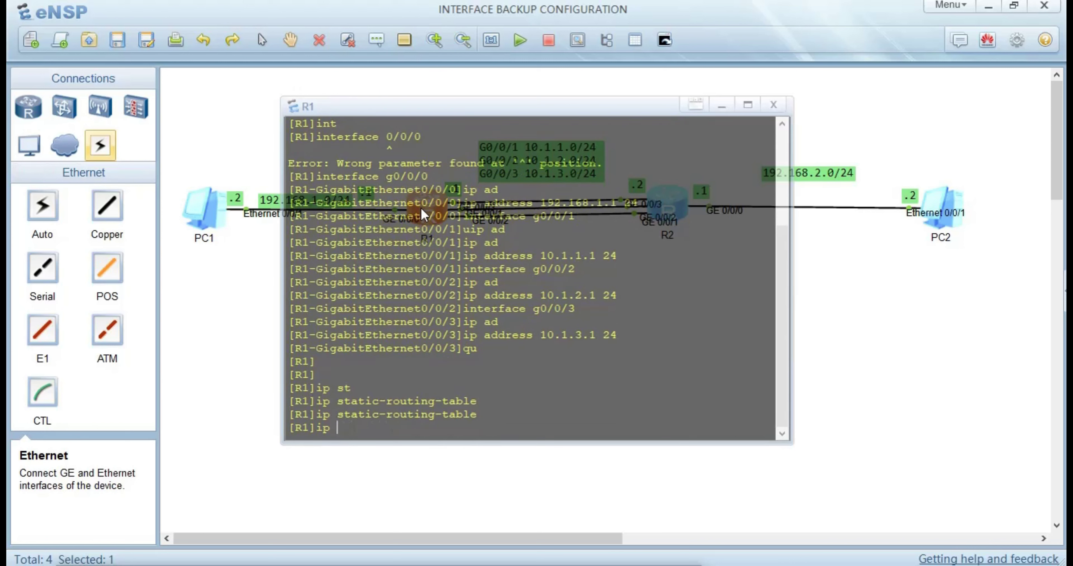
Step: Add a static route on R1 to network 192.168.2.0 with a 24-bit mask via next hop 10.1.1.2
{"action": "type", "text": "rou"}
{"action": "key", "text": "Tab"}
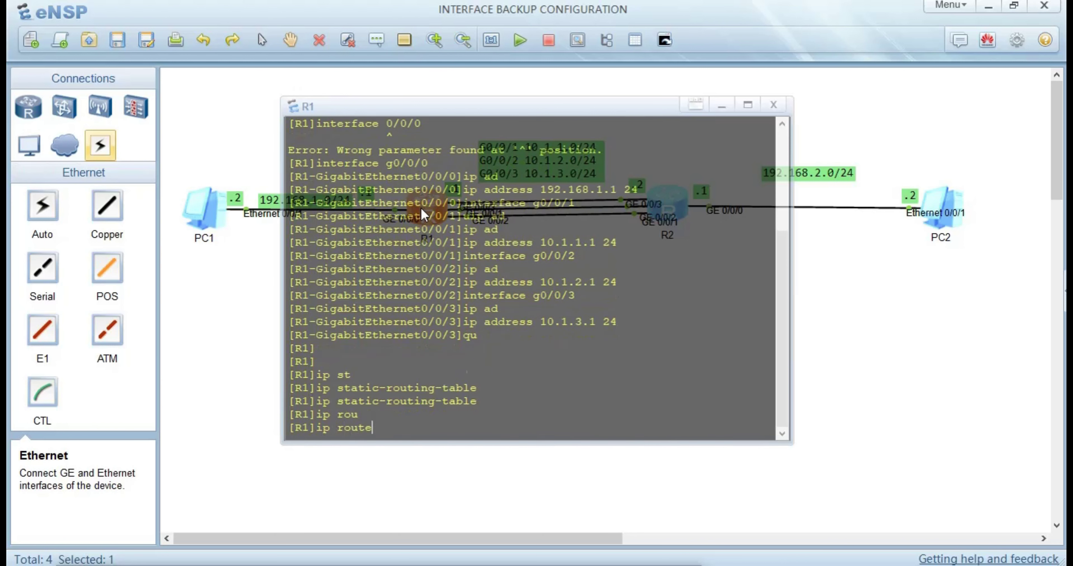
{"action": "type", "text": "-static 19"}
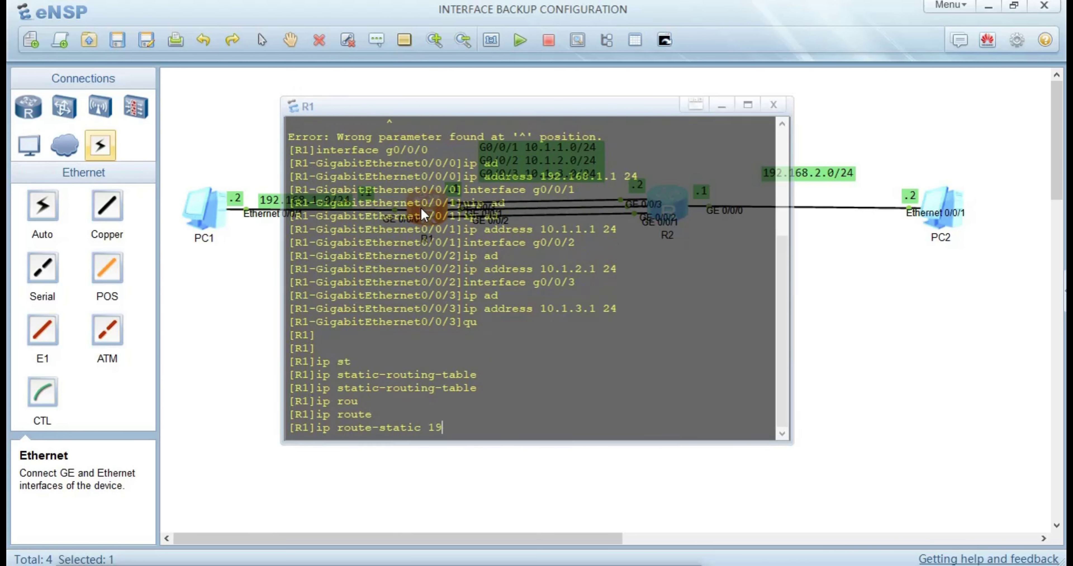
{"action": "type", "text": "2.168.2.0 24"}
{"action": "type", "text": "10.1.1.2"}
{"action": "key", "text": "Return"}
Step: Add a second static route on R1 to 192.168.2.0 with a 24-bit mask via next hop 10.1.2.2
{"action": "key", "text": "Up"}
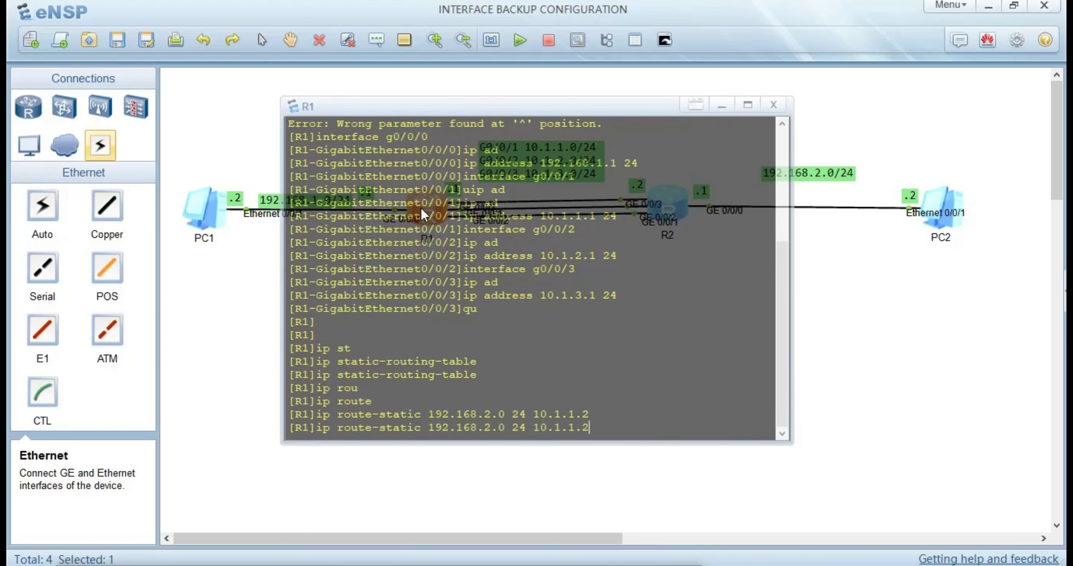
{"action": "key", "text": "Left"}
{"action": "key", "text": "Left"}
{"action": "key", "text": "BackSpace"}
{"action": "type", "text": "2"}
{"action": "key", "text": "Return"}
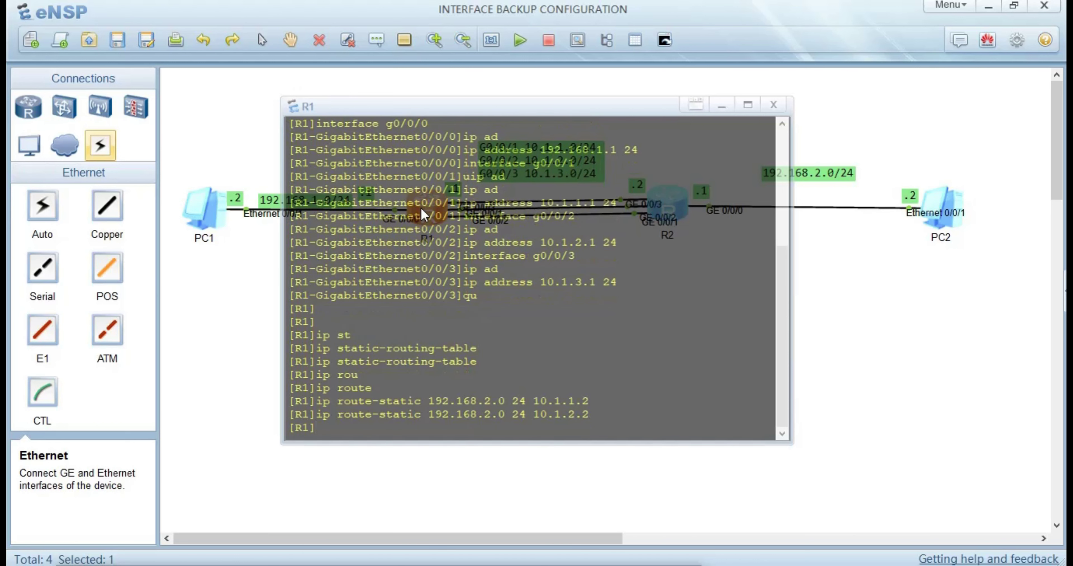
Step: Add a third static route on R1 to 192.168.2.0 with a 24-bit mask via next hop 10.1.3.2
{"action": "key", "text": "Up"}
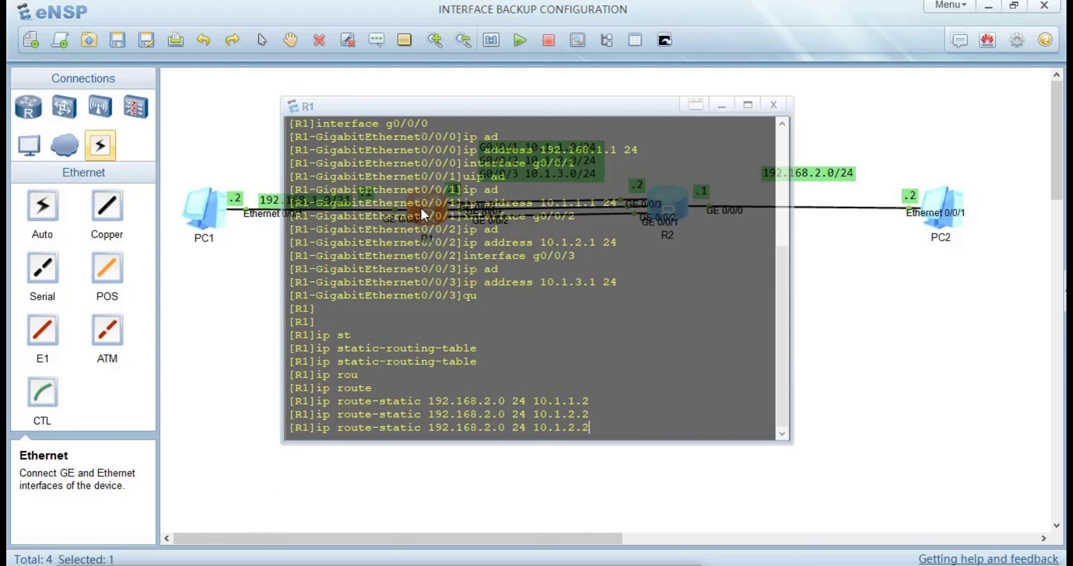
{"action": "key", "text": "Left"}
{"action": "key", "text": "Left"}
{"action": "key", "text": "BackSpace"}
{"action": "type", "text": "3"}
{"action": "key", "text": "Return"}
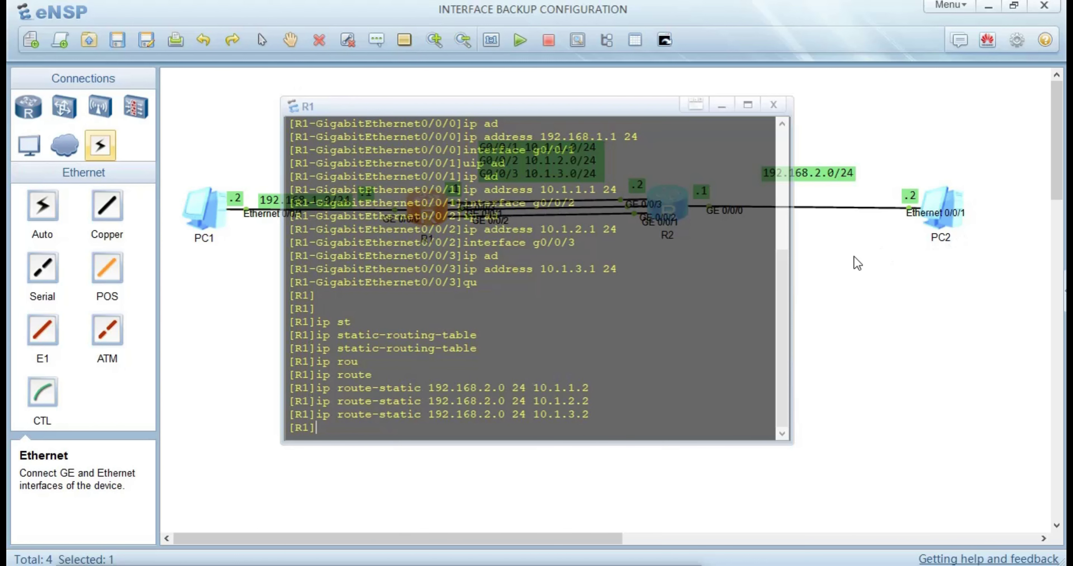
Step: Open R2's console and turn off its terminal monitor with the abbreviated command u t m
{"action": "left_click", "coordinate": [831, 289]}
{"action": "left_click", "coordinate": [833, 294]}
{"action": "double_click", "coordinate": [671, 202]}
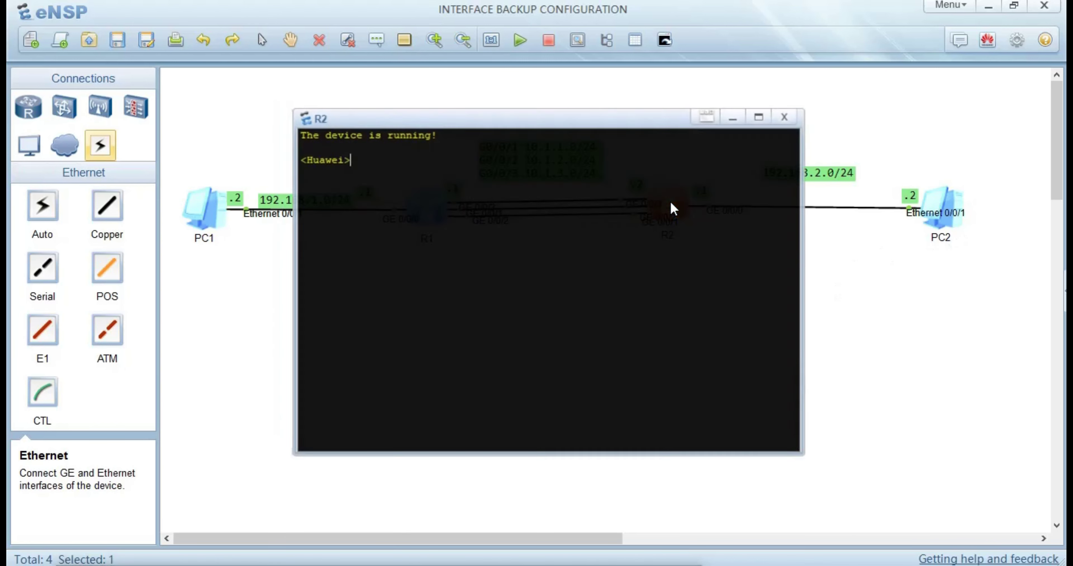
{"action": "key", "text": "Return"}
{"action": "key", "text": "Return"}
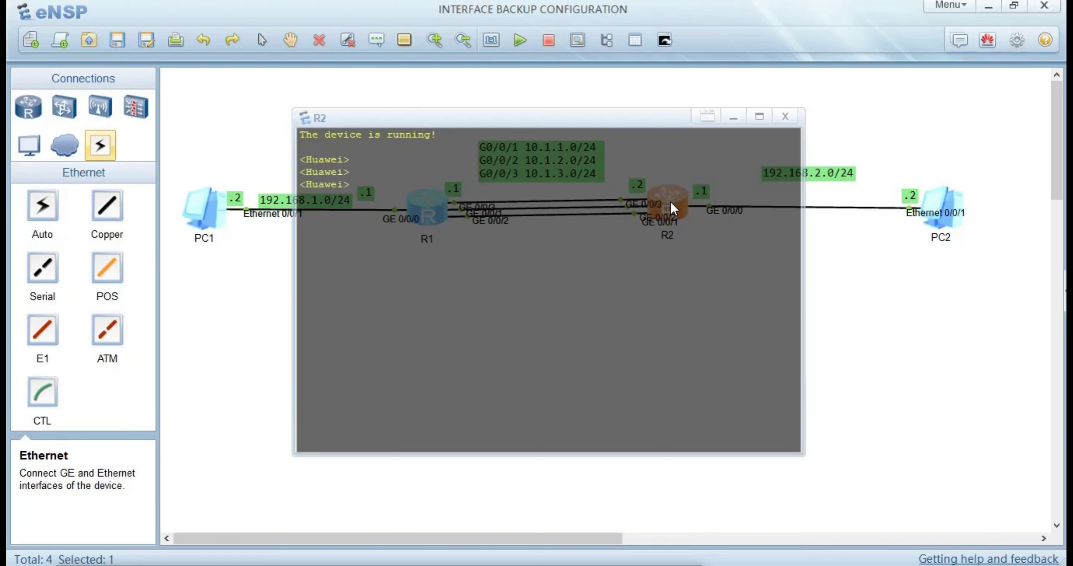
{"action": "type", "text": "u t m"}
{"action": "key", "text": "Return"}
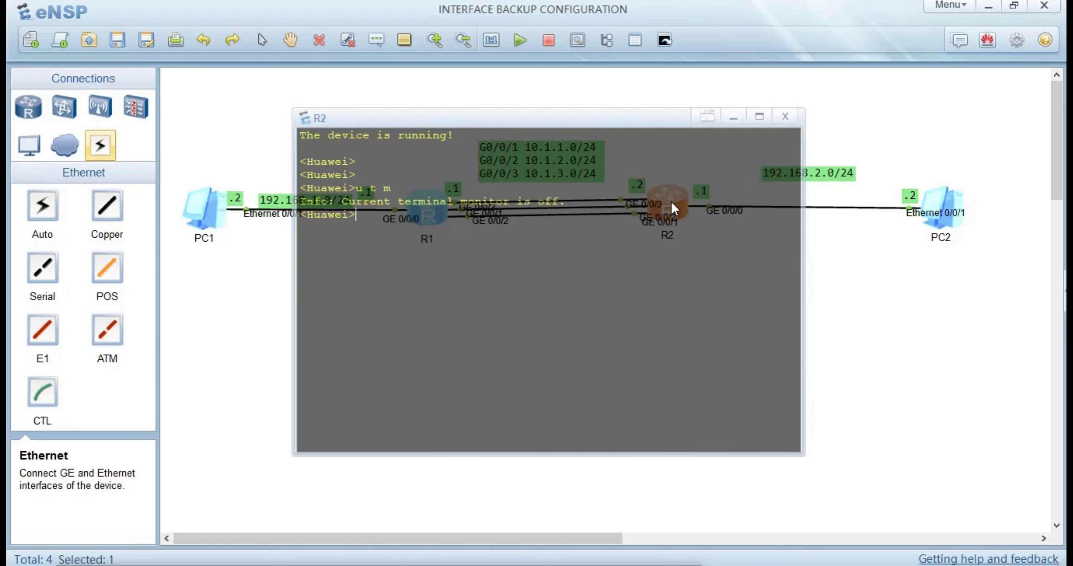
{"action": "type", "text": "u t m"}
{"action": "key", "text": "Return"}
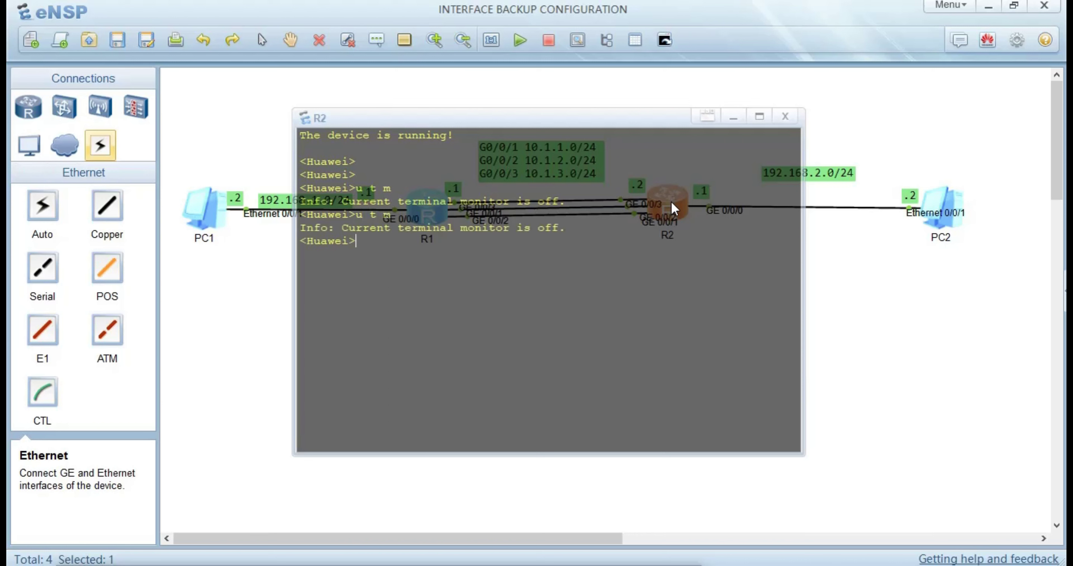
Step: Enter the system view in R2's console and set the device's system name to R2
{"action": "type", "text": "sys"}
{"action": "key", "text": "Tab"}
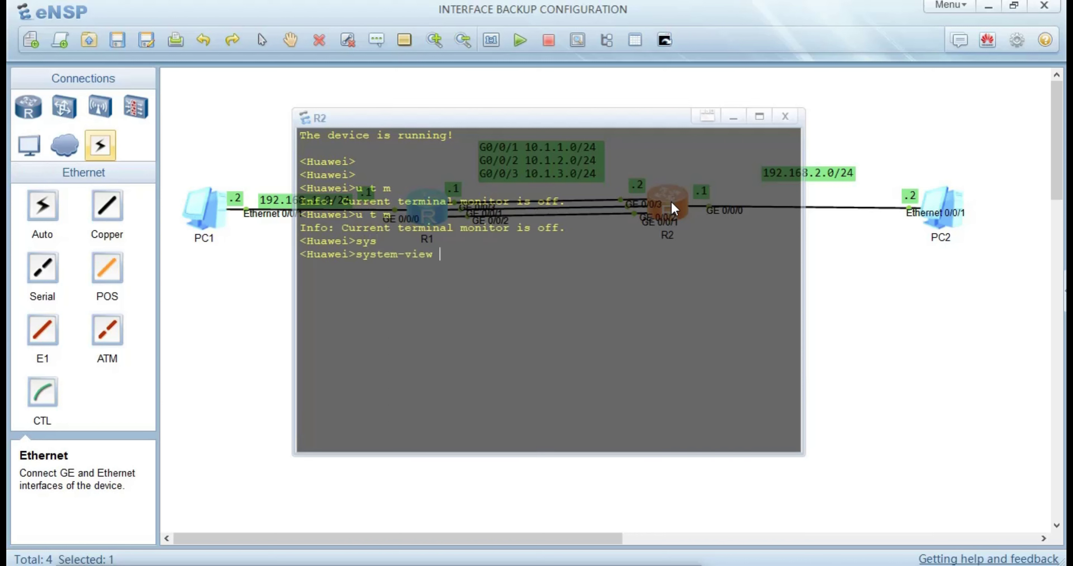
{"action": "key", "text": "Return"}
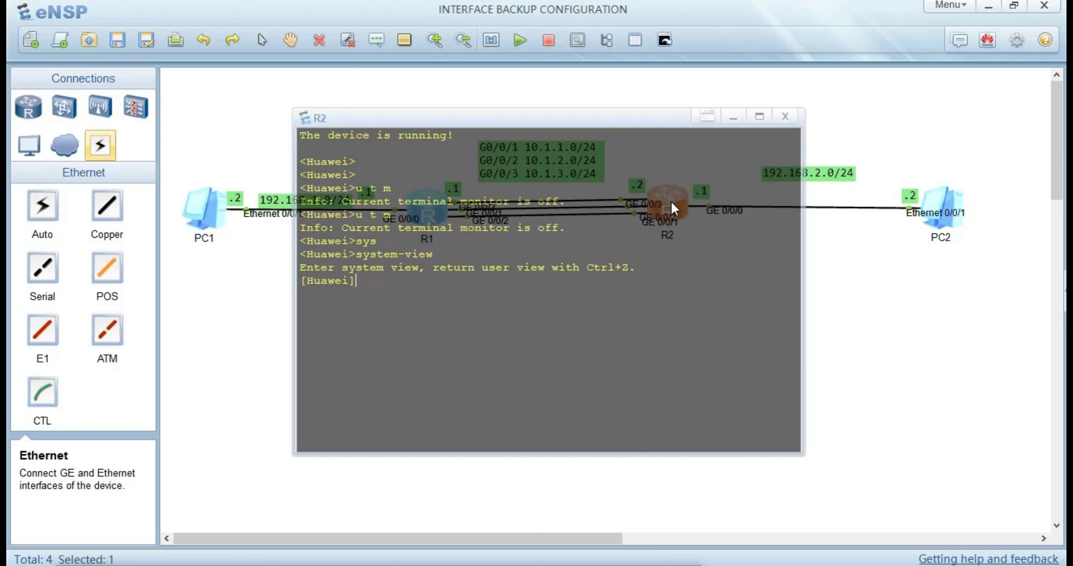
{"action": "type", "text": "sys`"}
{"action": "key", "text": "Tab"}
{"action": "type", "text": "R2"}
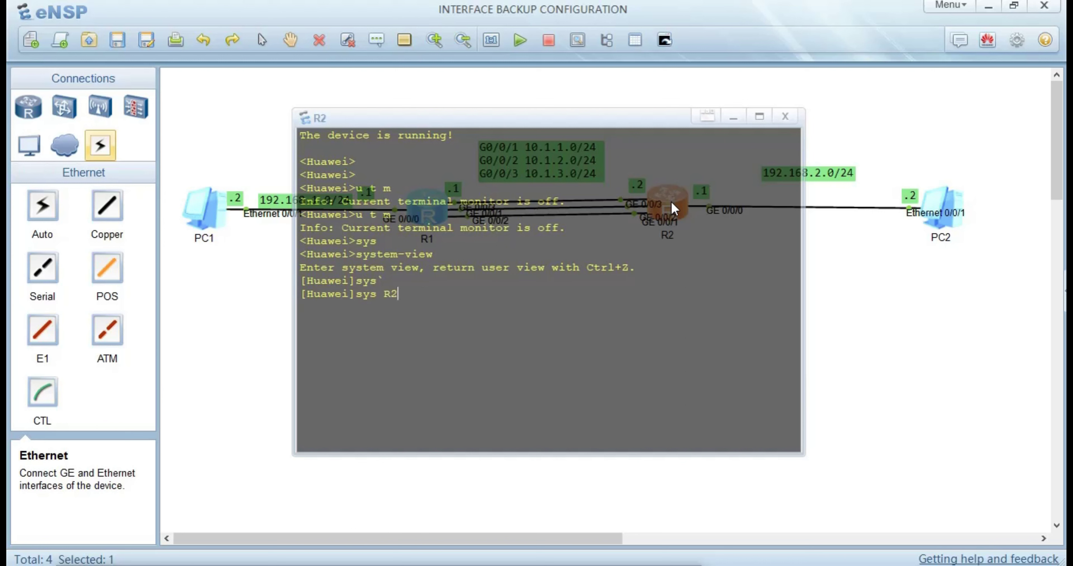
{"action": "key", "text": "Return"}
Step: Enter interface g0/0/0 in R2's console and assign it IP address 192.168.2.1 with a 24-bit mask
{"action": "type", "text": "int"}
{"action": "key", "text": "Tab"}
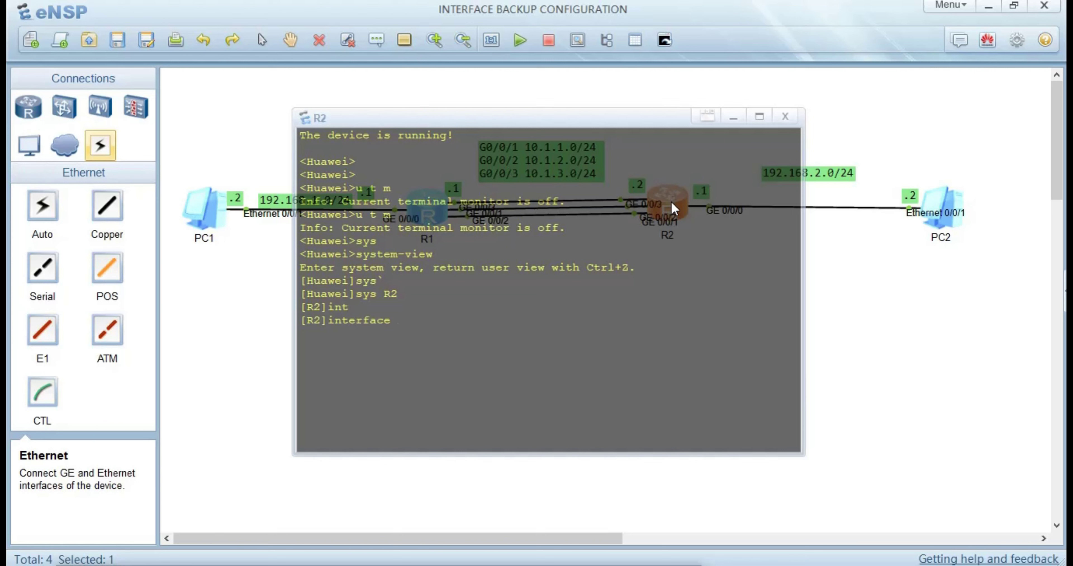
{"action": "type", "text": "g0/0/0"}
{"action": "key", "text": "Return"}
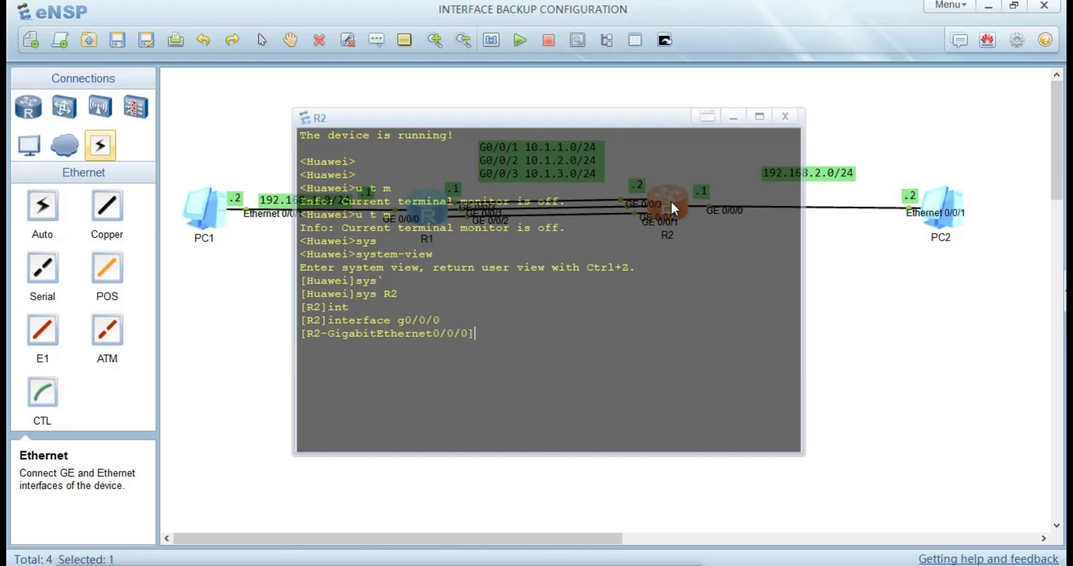
{"action": "type", "text": "ip address"}
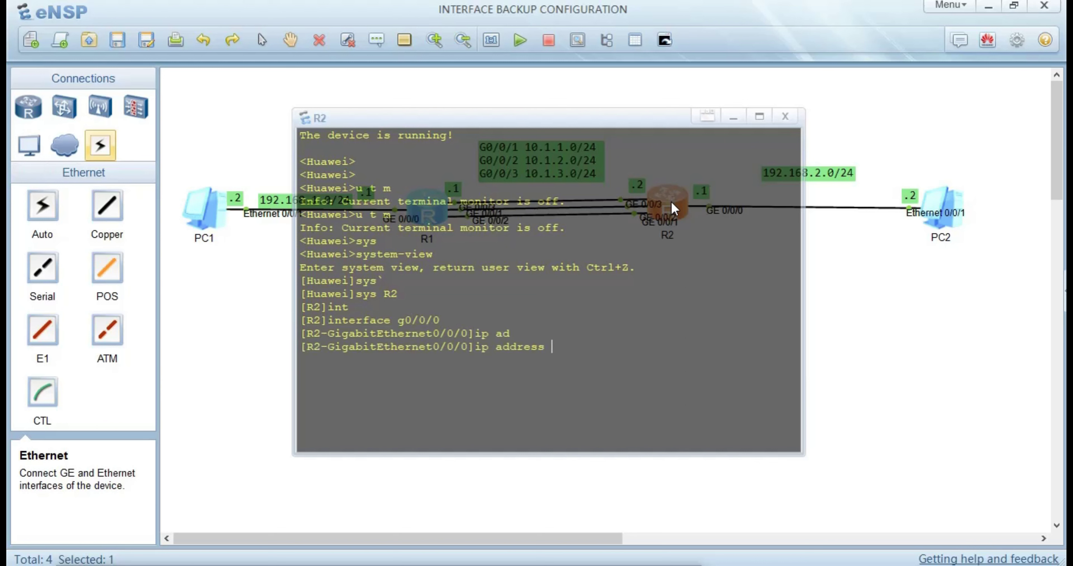
{"action": "type", "text": "192.168.2.1"}
{"action": "key", "text": "Return"}
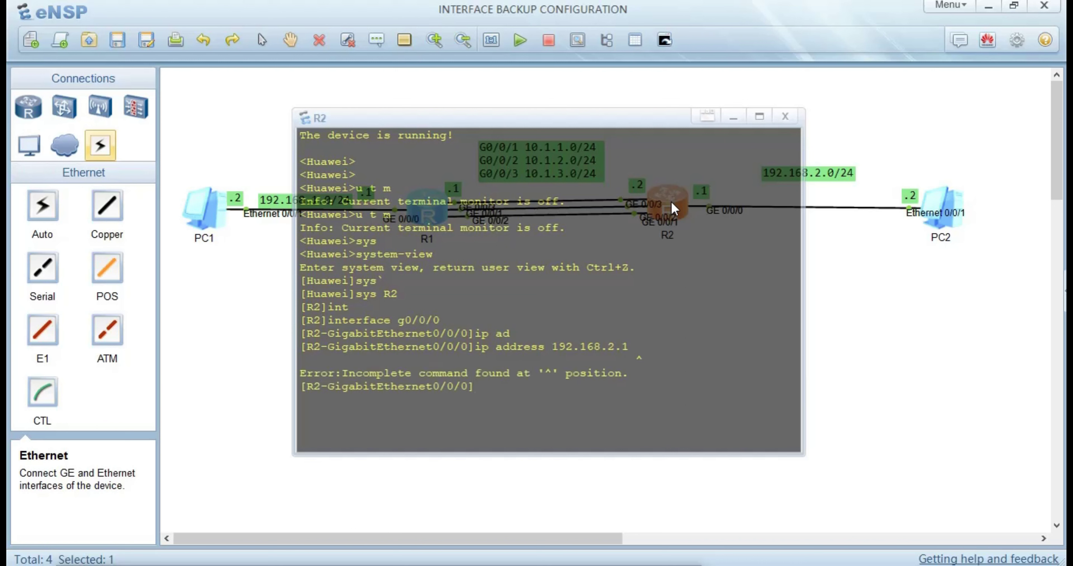
{"action": "key", "text": "Up"}
{"action": "type", "text": "24"}
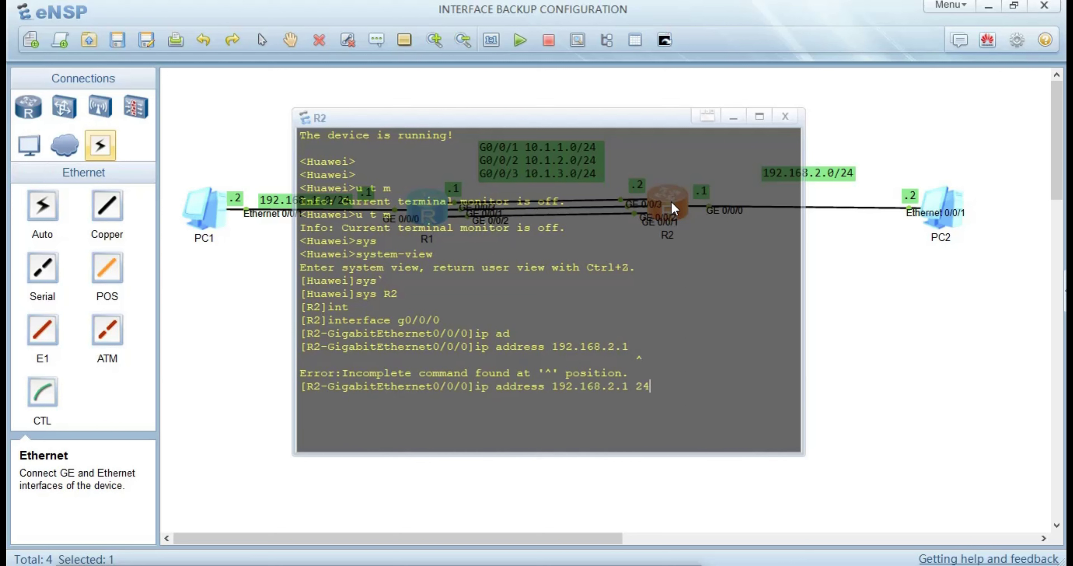
{"action": "key", "text": "Return"}
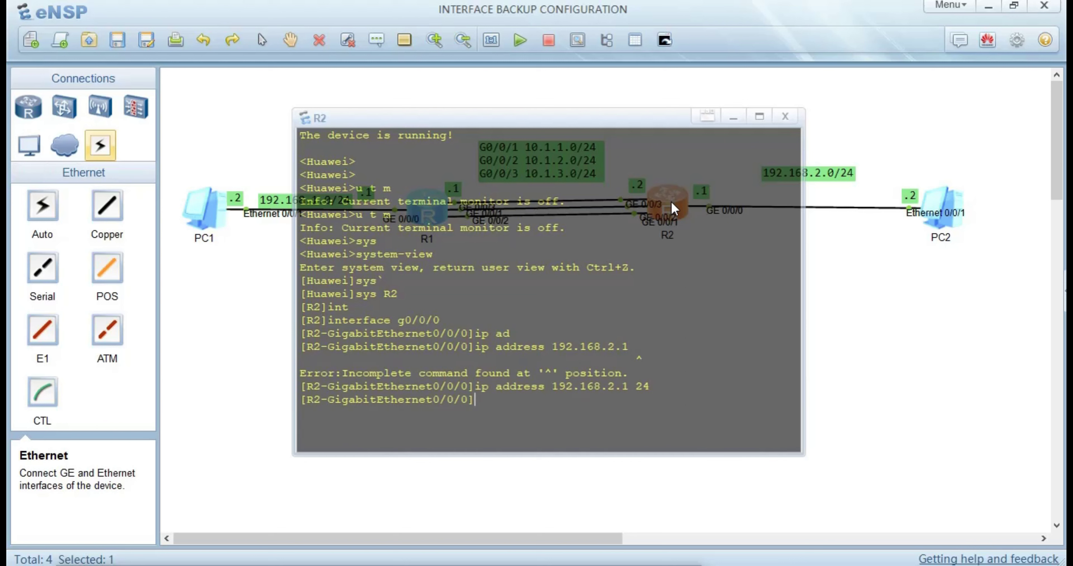
Step: Enter interface g0/0/1 in R2's console and assign it IP address 10.1.1.2 with a 24-bit mask
{"action": "key", "text": "Up"}
{"action": "key", "text": "Up"}
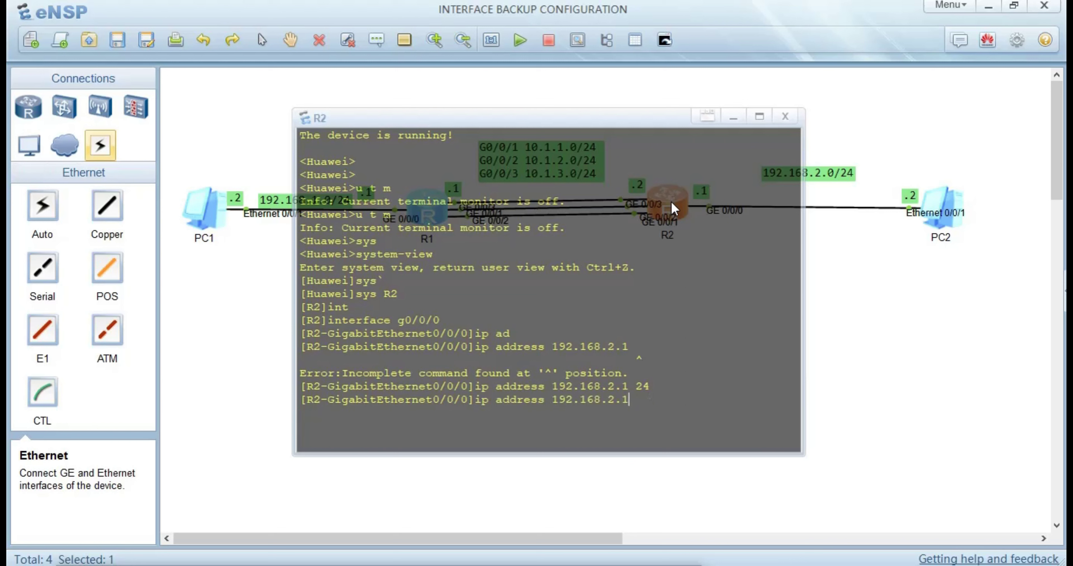
{"action": "key", "text": "BackSpace"}
{"action": "type", "text": "1"}
{"action": "key", "text": "Return"}
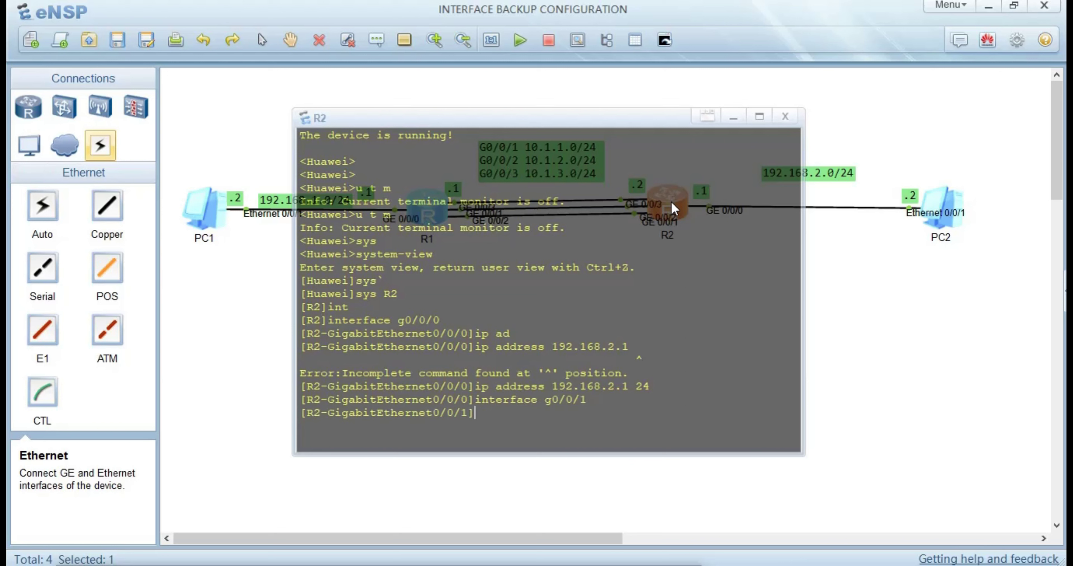
{"action": "type", "text": "ip ad"}
{"action": "key", "text": "Tab"}
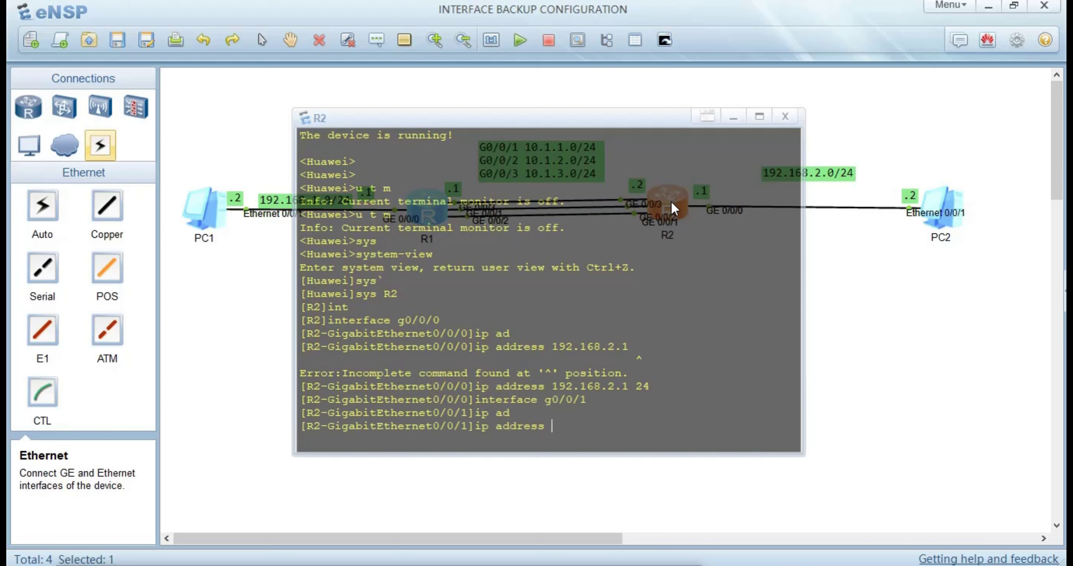
{"action": "type", "text": "10.1.1.2 24"}
{"action": "key", "text": "Return"}
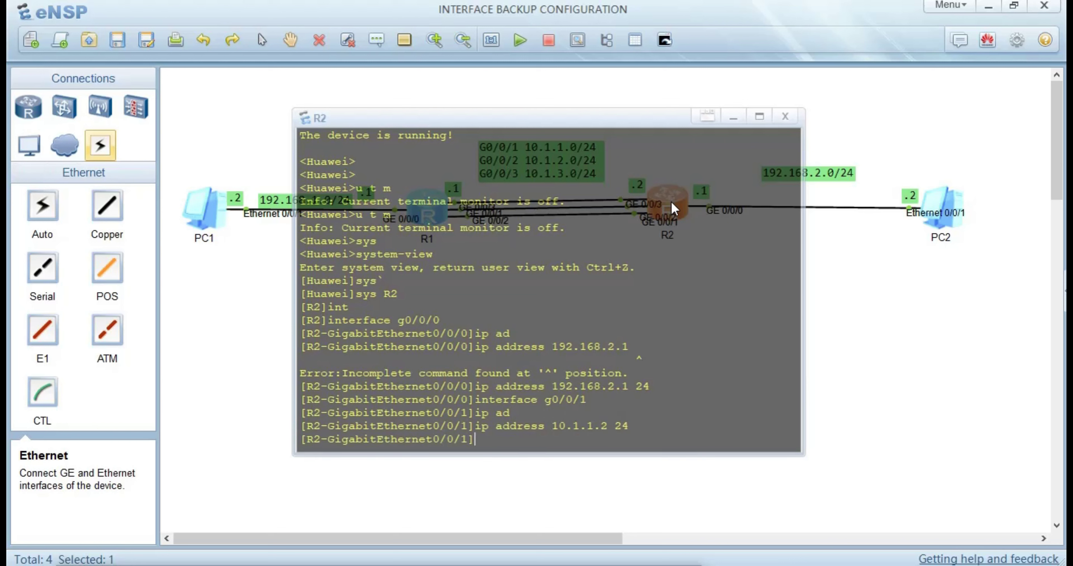
Step: Enter interface g0/0/2 in R2's console and assign it IP address 10.1.2.2 with a 24-bit mask
{"action": "key", "text": "Up"}
{"action": "key", "text": "Up"}
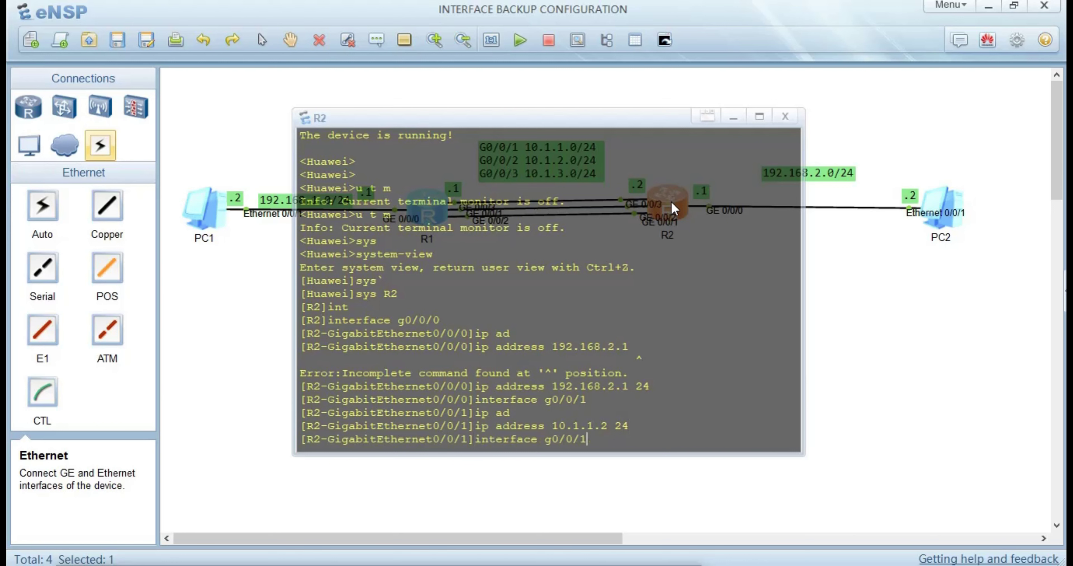
{"action": "key", "text": "BackSpace"}
{"action": "type", "text": "2"}
{"action": "key", "text": "Return"}
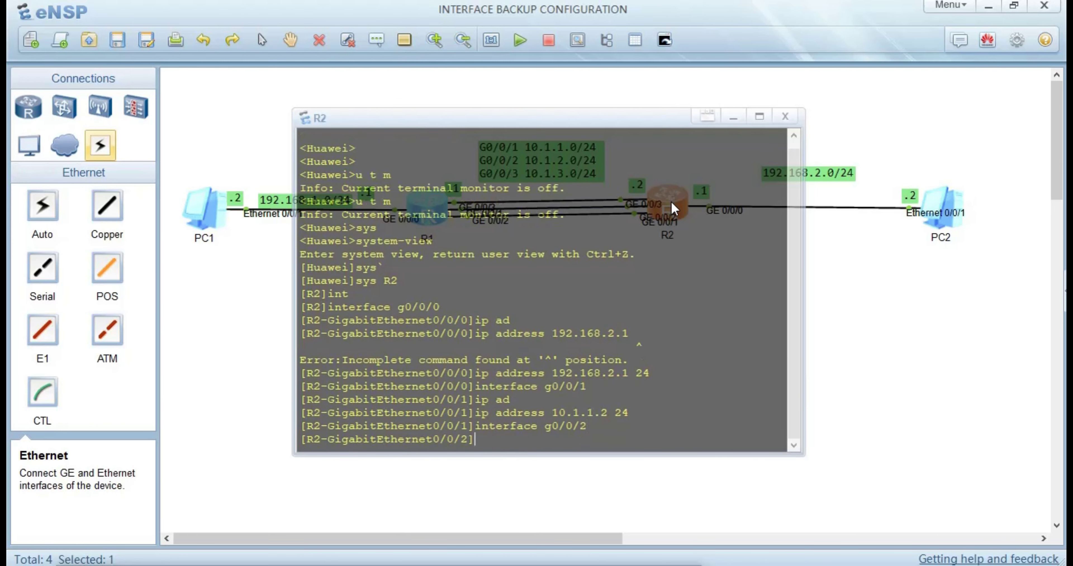
{"action": "type", "text": "ip ad"}
{"action": "key", "text": "Tab"}
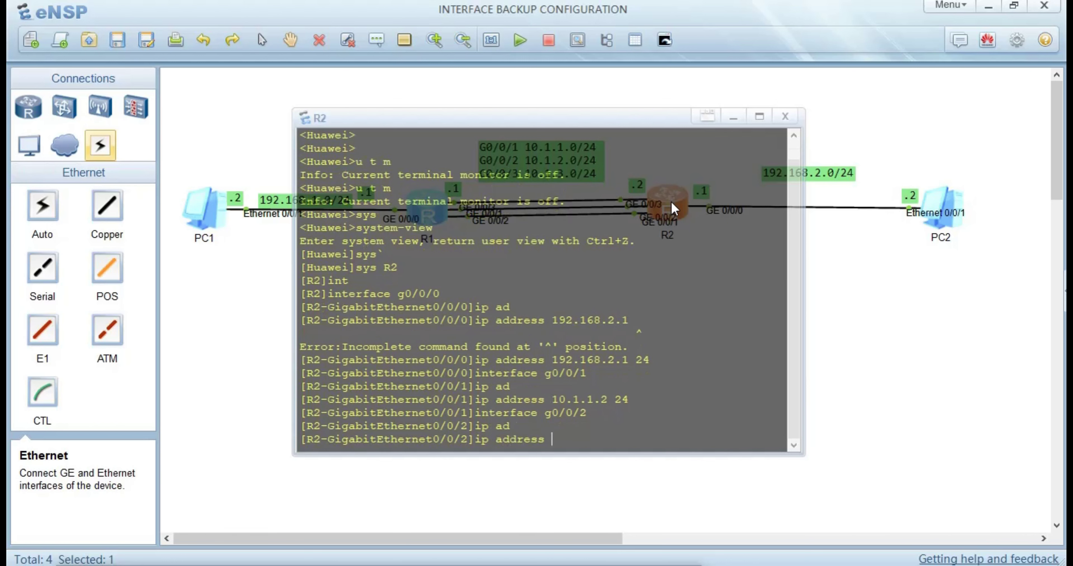
{"action": "type", "text": "10.1.2.1"}
{"action": "key", "text": "BackSpace"}
{"action": "type", "text": "2"}
{"action": "key", "text": "Return"}
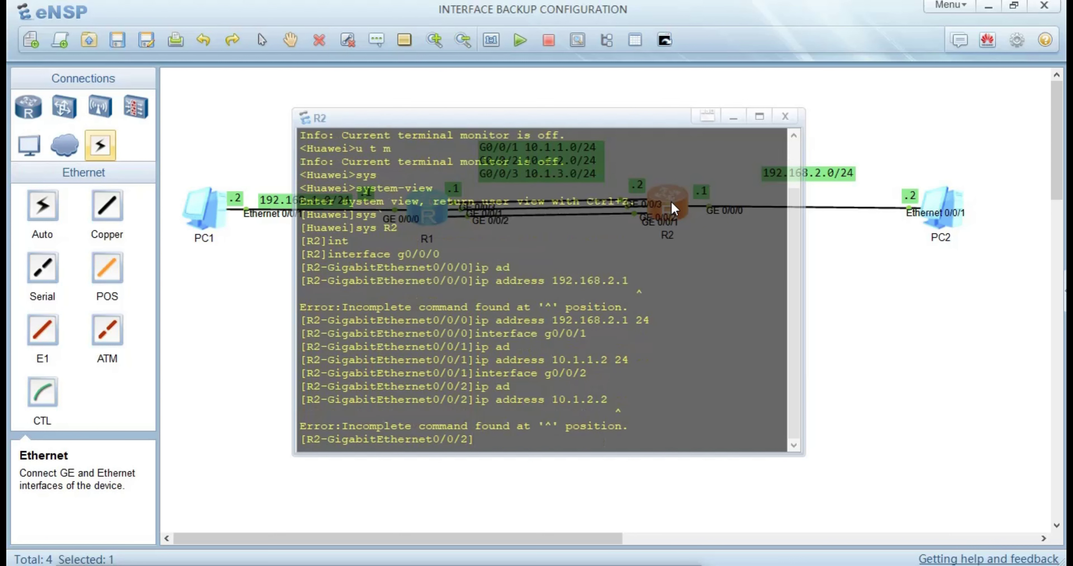
{"action": "key", "text": "Up"}
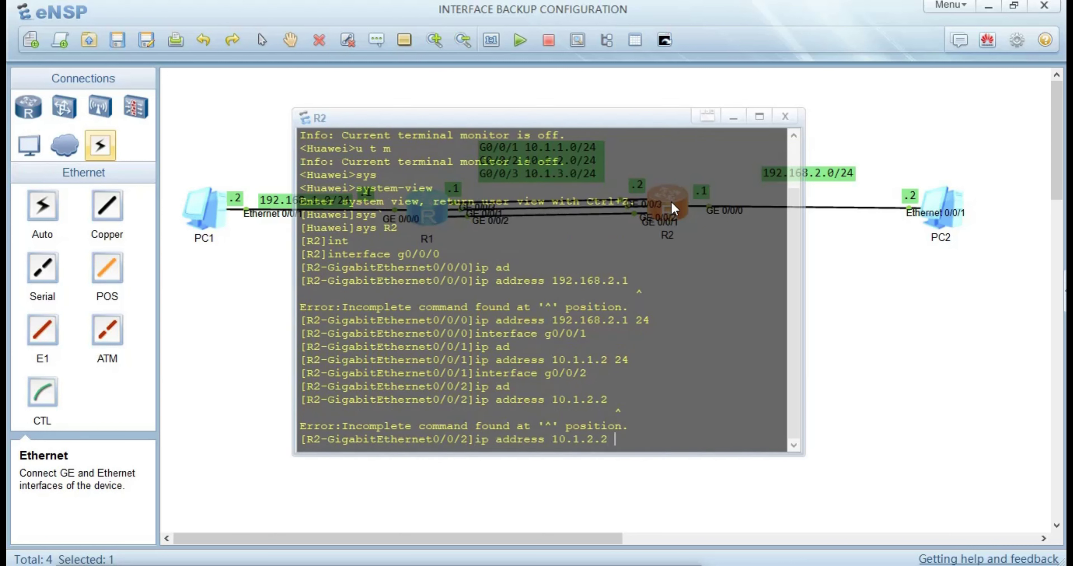
{"action": "type", "text": "24"}
{"action": "key", "text": "Return"}
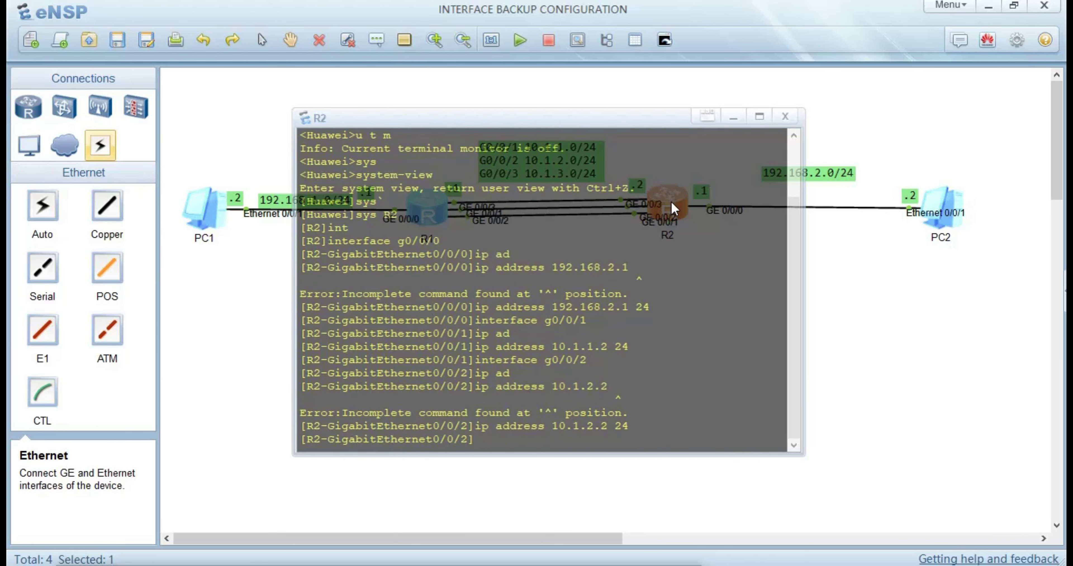
Step: Enter interface g0/0/3 in R2's console and assign it IP address 10.1.3.2 with a 24-bit mask
{"action": "key", "text": "Up"}
{"action": "key", "text": "Up"}
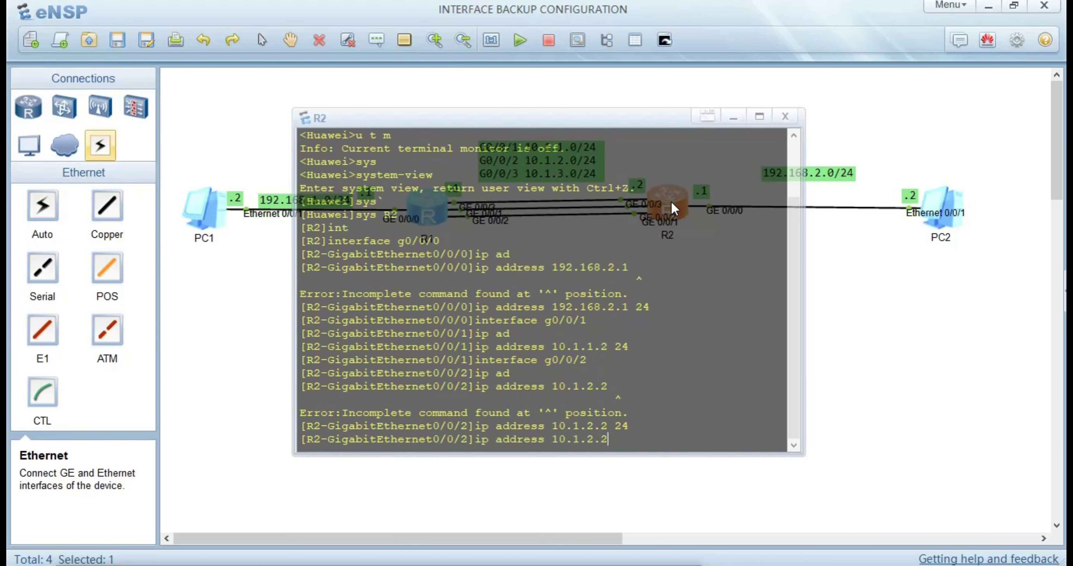
{"action": "key", "text": "Up"}
{"action": "key", "text": "Up"}
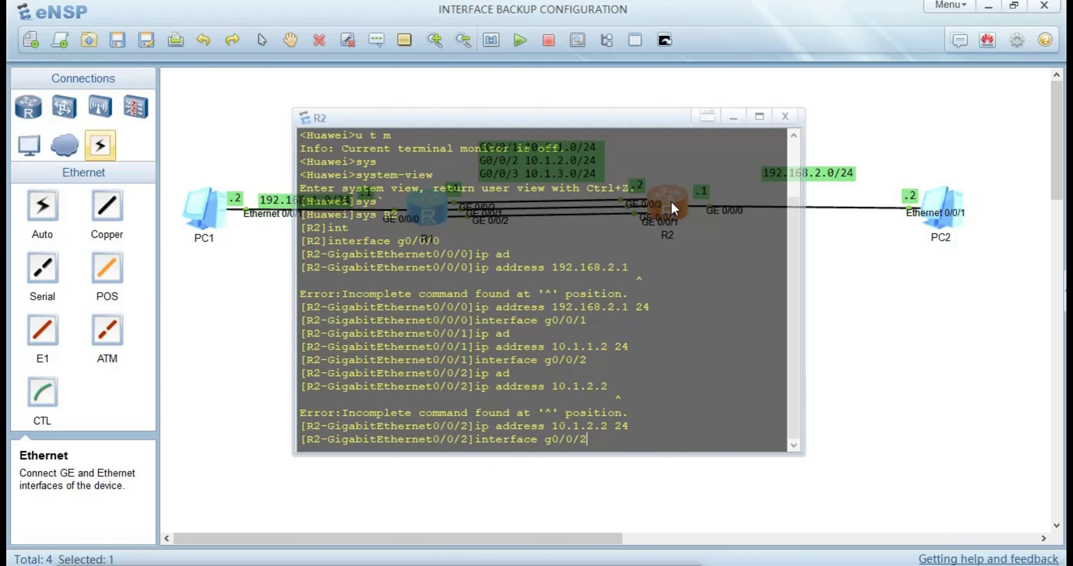
{"action": "key", "text": "BackSpace"}
{"action": "type", "text": "3"}
{"action": "key", "text": "Return"}
{"action": "type", "text": "i"}
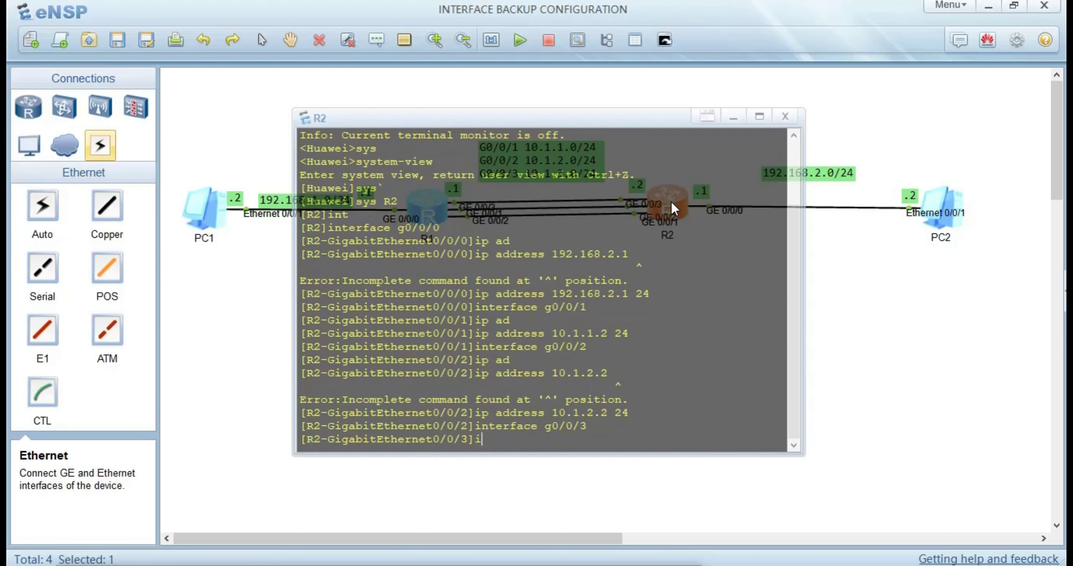
{"action": "type", "text": "p ad"}
{"action": "key", "text": "Tab"}
{"action": "type", "text": "1"}
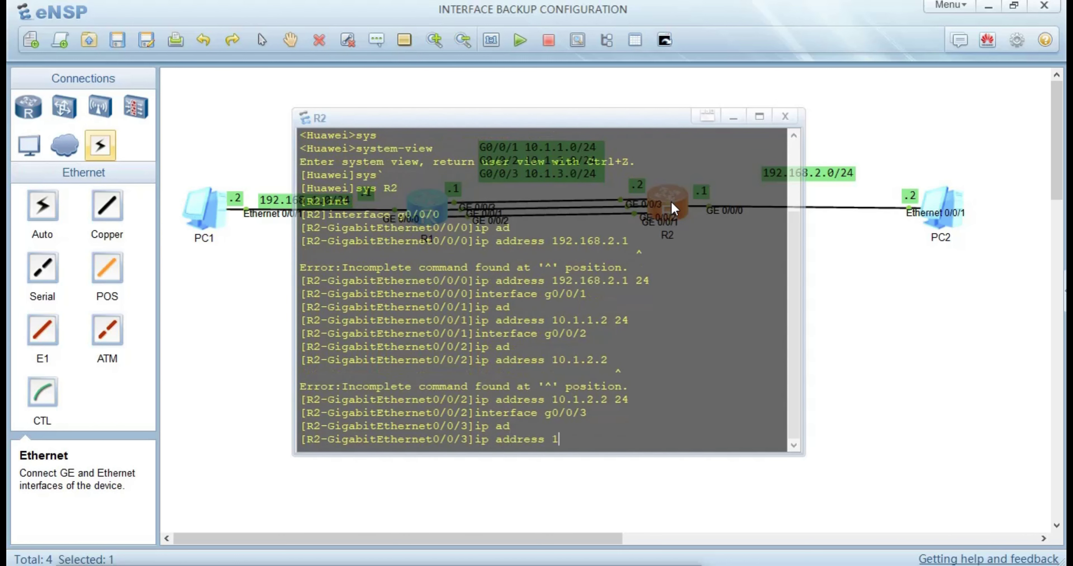
{"action": "type", "text": "0.1.3.2 24"}
{"action": "key", "text": "Return"}
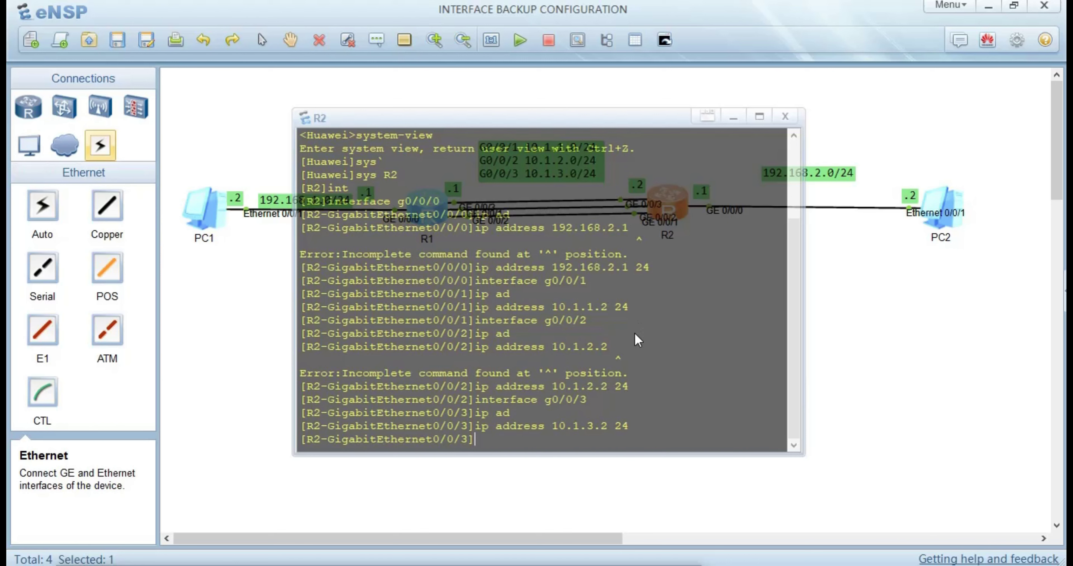
Step: Return R2 to the system view and add a static route to 192.168.1.0 24 via next hop 10.1.1.1
{"action": "type", "text": "qu"}
{"action": "key", "text": "Return"}
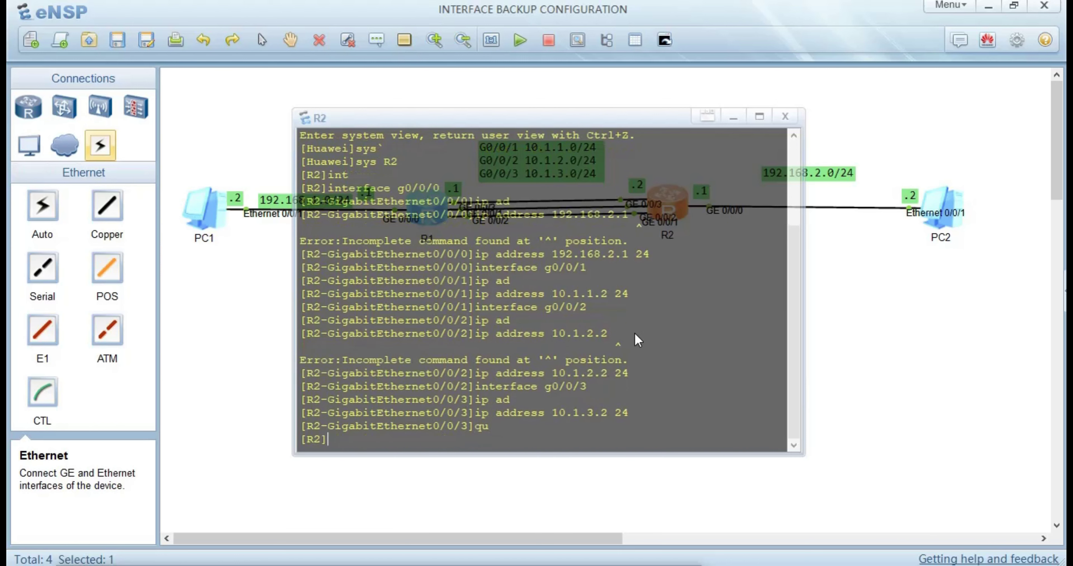
{"action": "type", "text": "ip rou"}
{"action": "key", "text": "Tab"}
{"action": "key", "text": "Tab"}
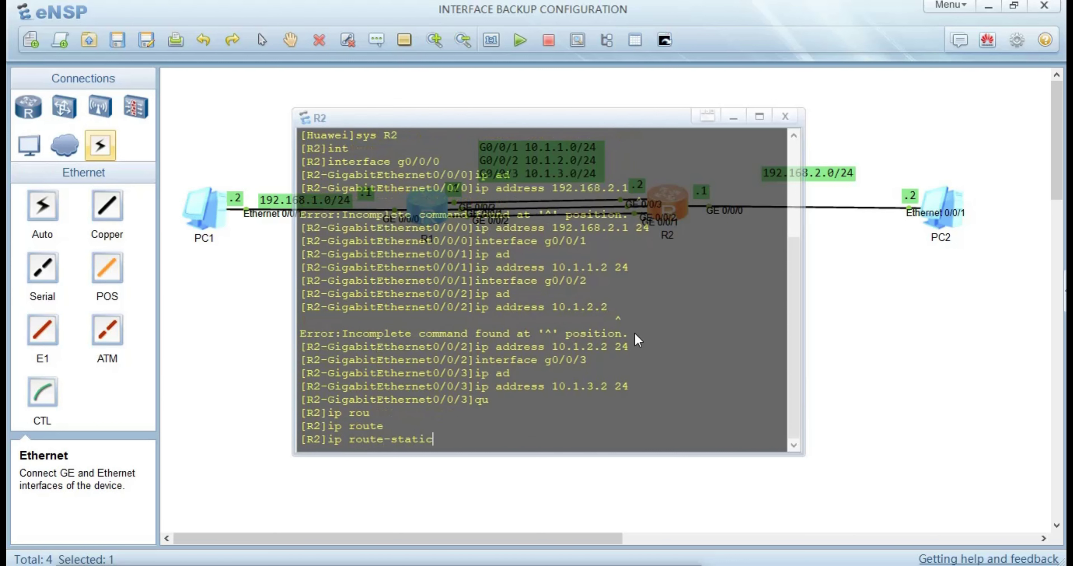
{"action": "type", "text": "192.168.1.0 24 10.1.1.1"}
{"action": "key", "text": "Return"}
Step: Add a second static route on R2 to 192.168.1.0 24 via next hop 10.1.2.1
{"action": "key", "text": "Up"}
{"action": "key", "text": "Up"}
{"action": "key", "text": "Up"}
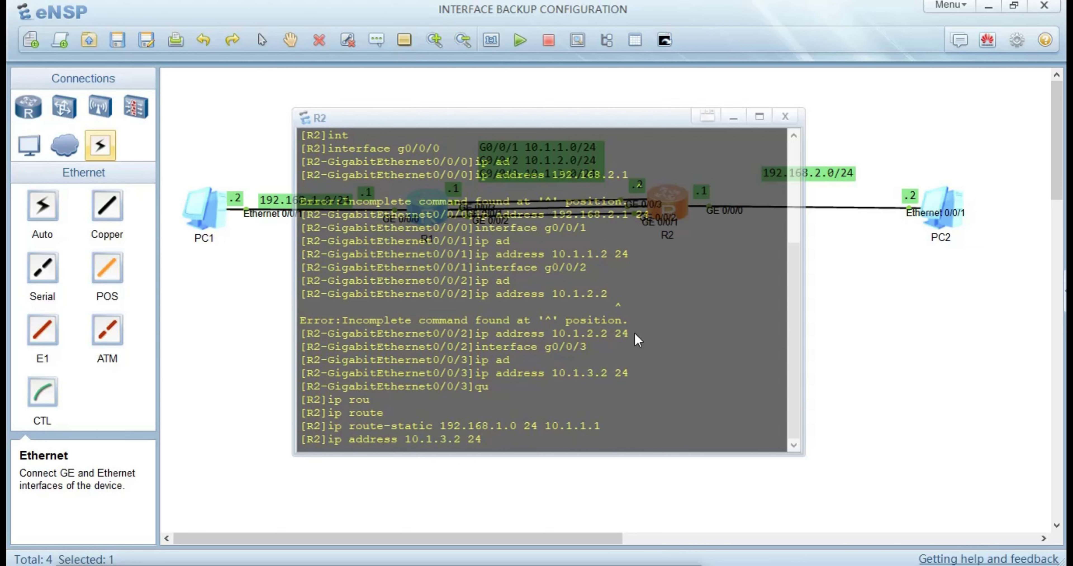
{"action": "key", "text": "Down"}
{"action": "key", "text": "Down"}
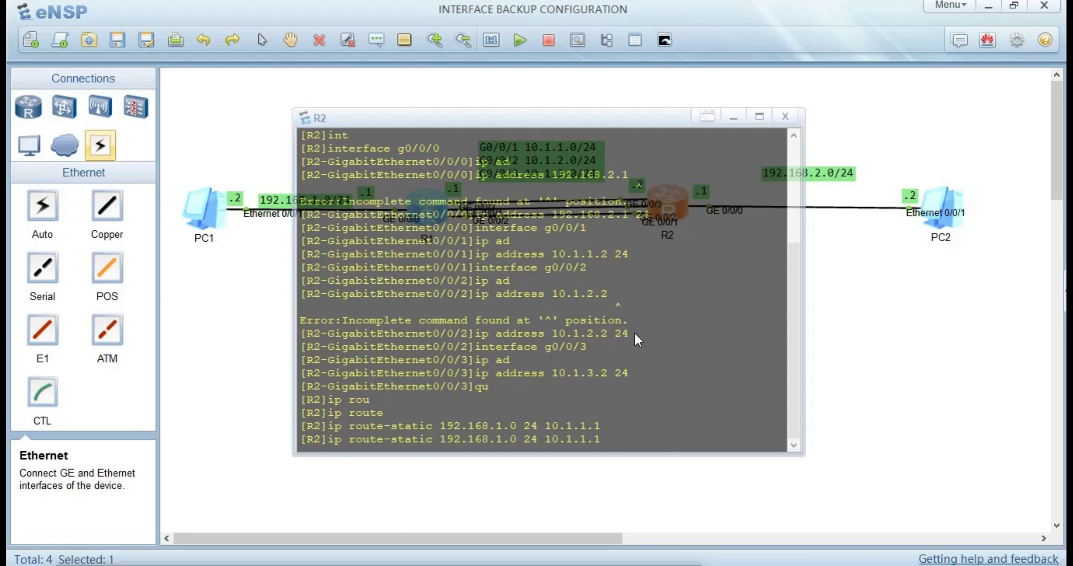
{"action": "key", "text": "BackSpace"}
{"action": "key", "text": "BackSpace"}
{"action": "key", "text": "BackSpace"}
{"action": "type", "text": "2.1"}
{"action": "key", "text": "Return"}
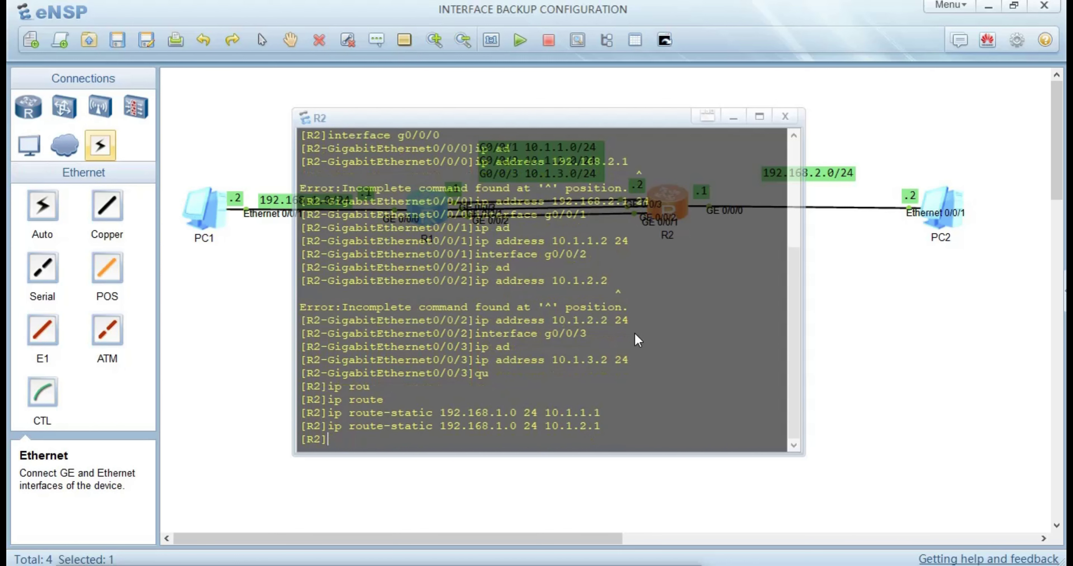
Step: Add a third static route on R2 to 192.168.1.0 24 via next hop 10.1.3.1, and leave R2's console
{"action": "key", "text": "Up"}
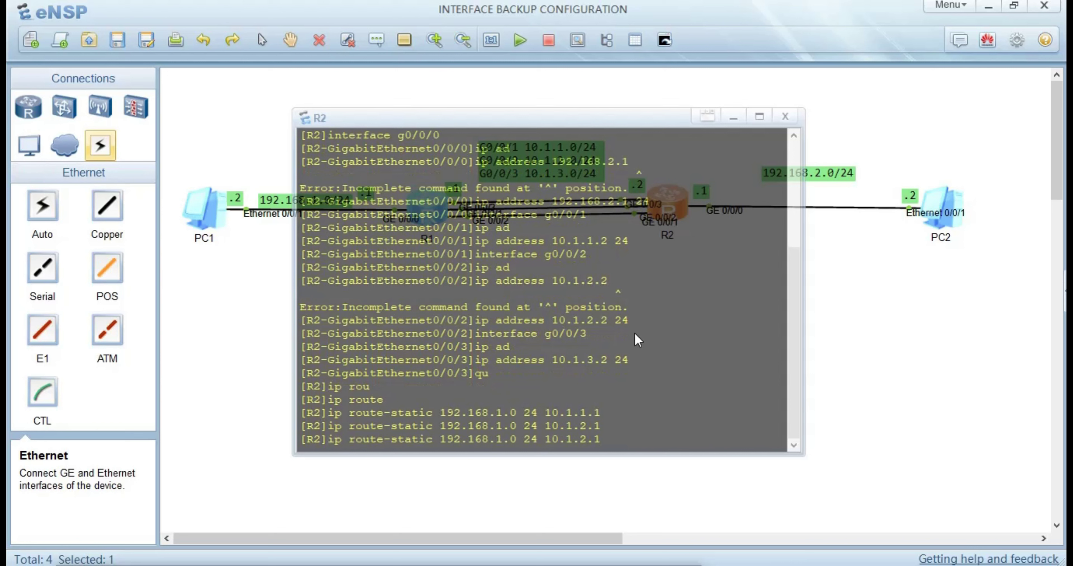
{"action": "key", "text": "Left"}
{"action": "key", "text": "Left"}
{"action": "key", "text": "BackSpace"}
{"action": "type", "text": "3"}
{"action": "key", "text": "Return"}
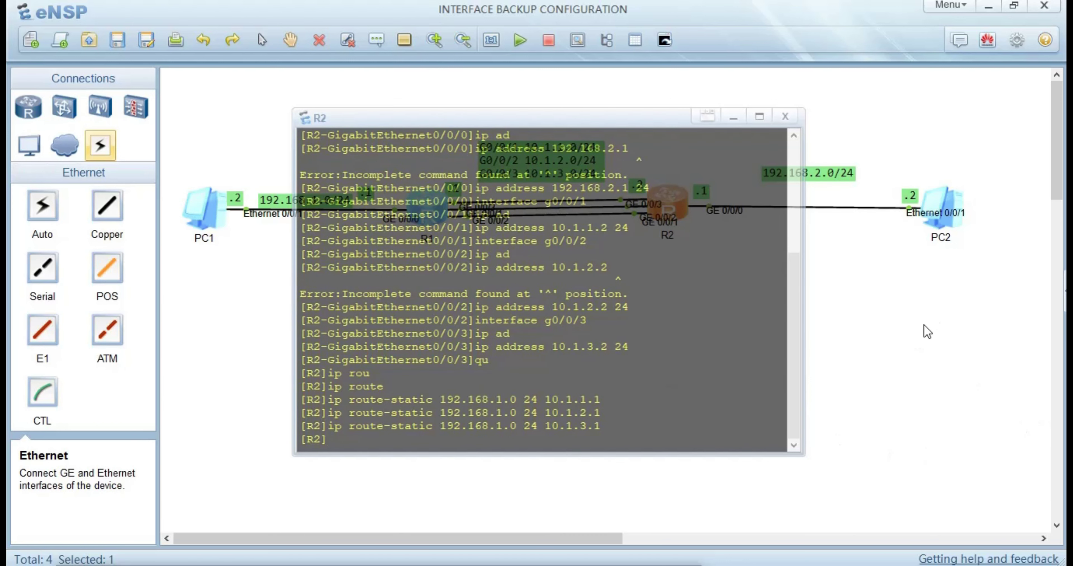
{"action": "left_click", "coordinate": [904, 336]}
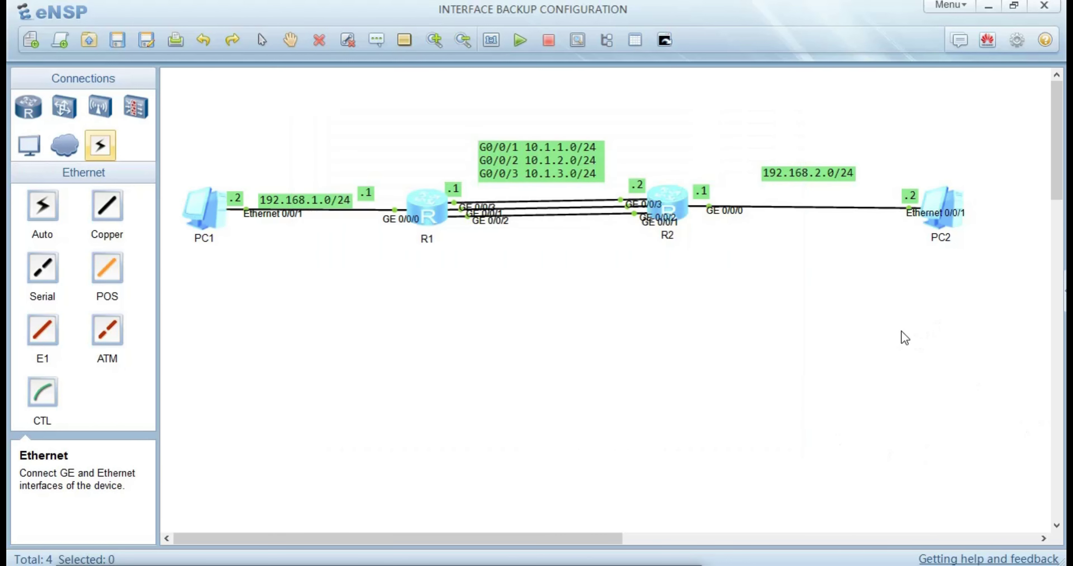
Step: In R1's console, enter interface g0/0/2 and make g0/0/1 its standby interface with priority 30
{"action": "double_click", "coordinate": [422, 214]}
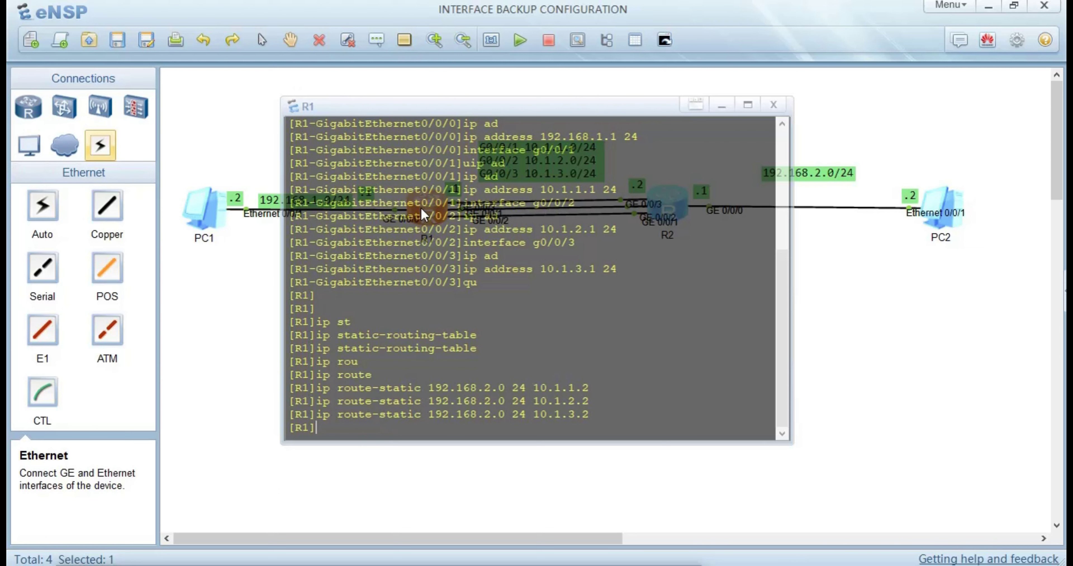
{"action": "type", "text": "int g0/0/2"}
{"action": "key", "text": "Return"}
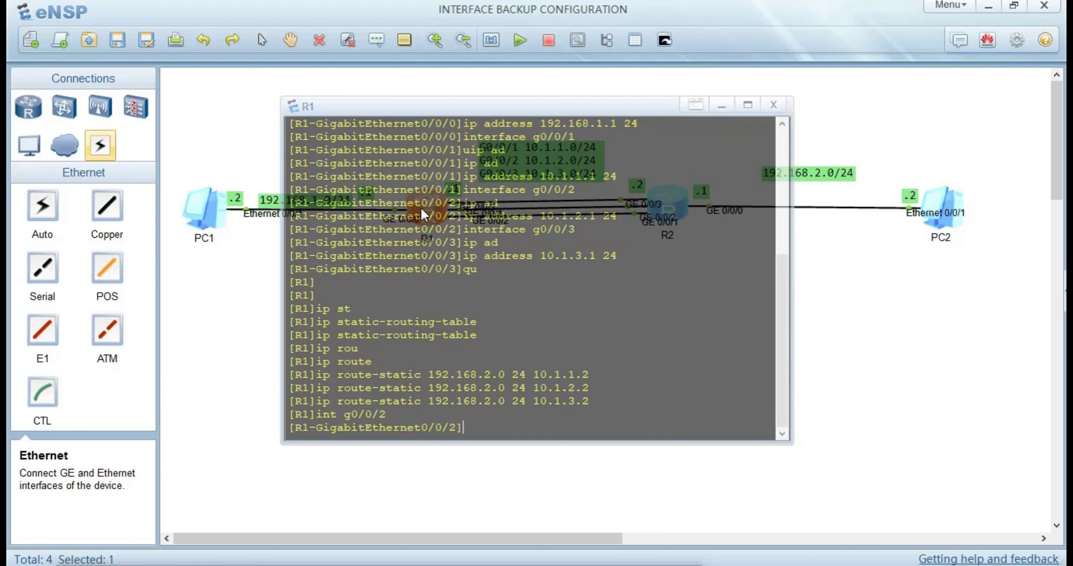
{"action": "type", "text": "stan"}
{"action": "key", "text": "Tab"}
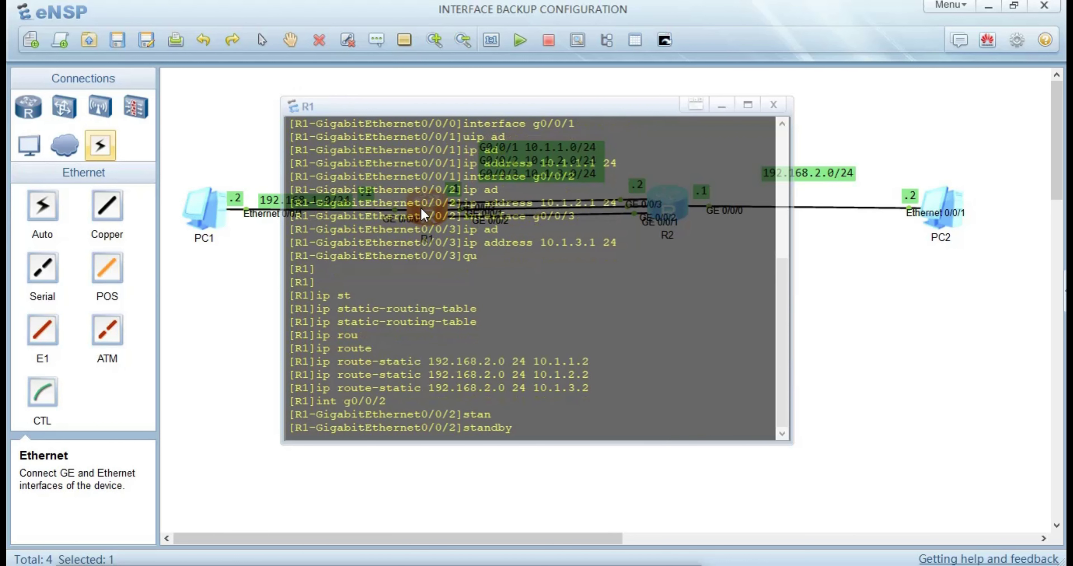
{"action": "type", "text": "in`"}
{"action": "key", "text": "BackSpace"}
{"action": "key", "text": "Tab"}
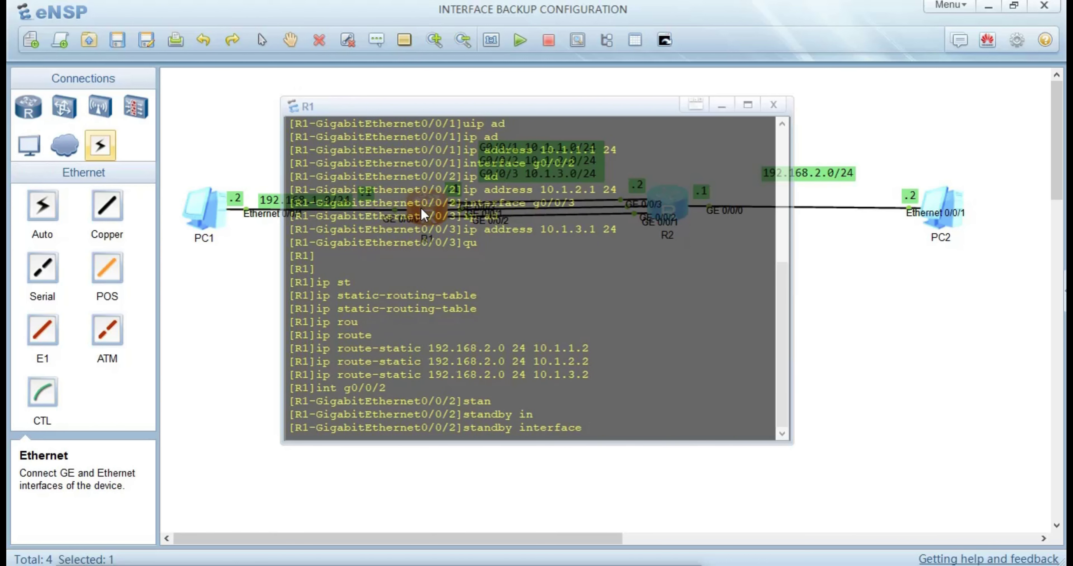
{"action": "type", "text": "g0/0/1"}
{"action": "key", "text": "Tab"}
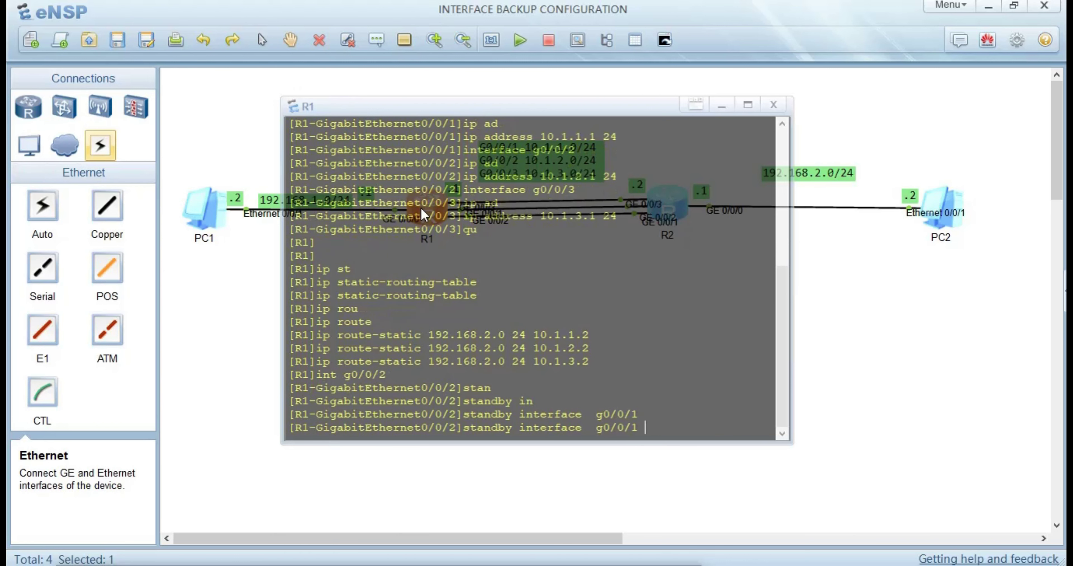
{"action": "type", "text": "30"}
{"action": "key", "text": "Return"}
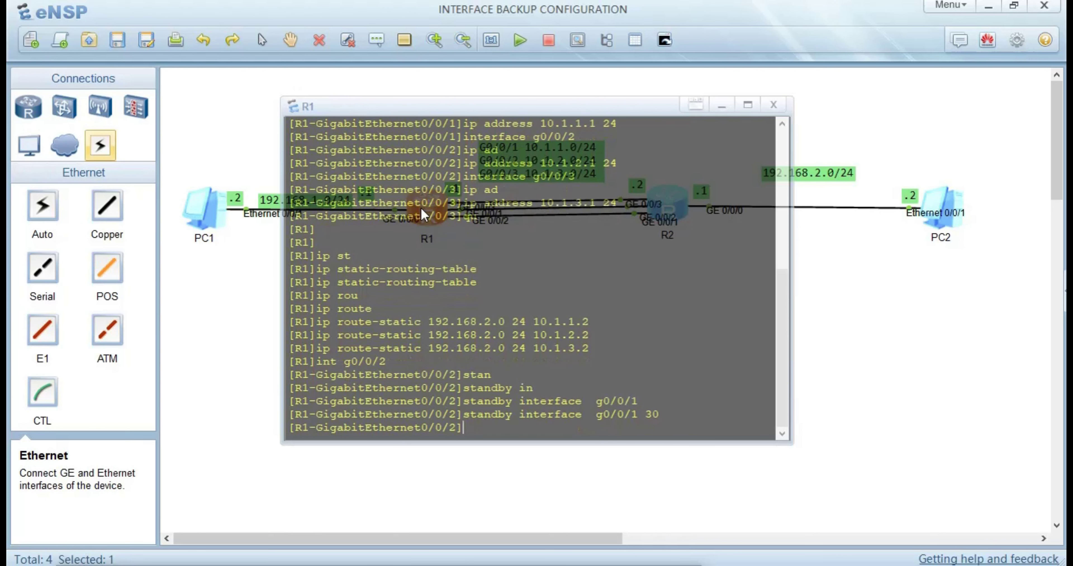
Step: Add g0/0/3 as another standby interface of R1's g0/0/2 with priority 20
{"action": "type", "text": "sta"}
{"action": "key", "text": "Tab"}
{"action": "key", "text": "Tab"}
{"action": "type", "text": "in"}
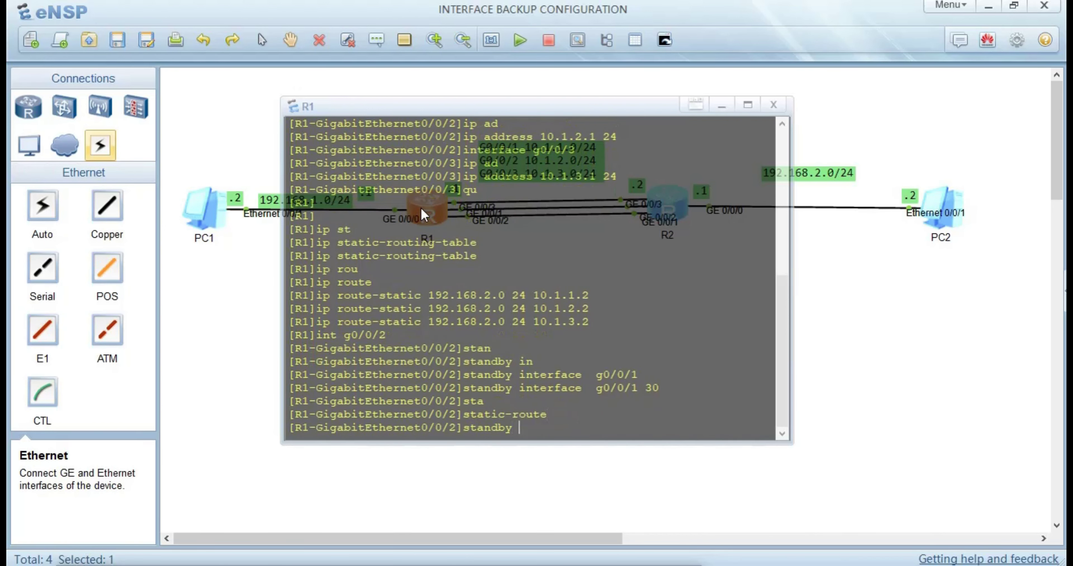
{"action": "type", "text": "t`"}
{"action": "key", "text": "BackSpace"}
{"action": "key", "text": "Tab"}
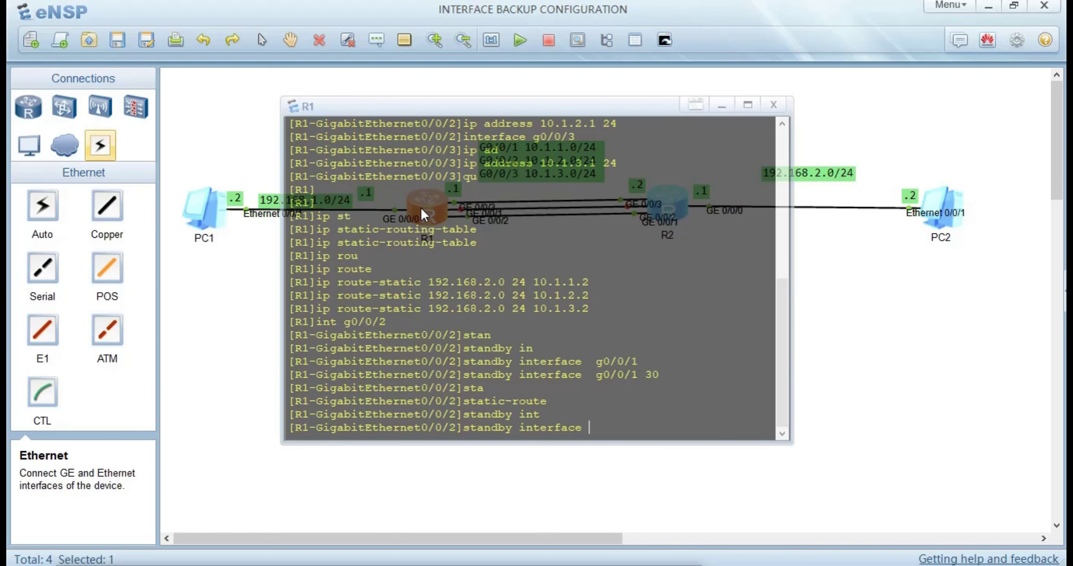
{"action": "type", "text": "g0/0/3 20"}
{"action": "key", "text": "Return"}
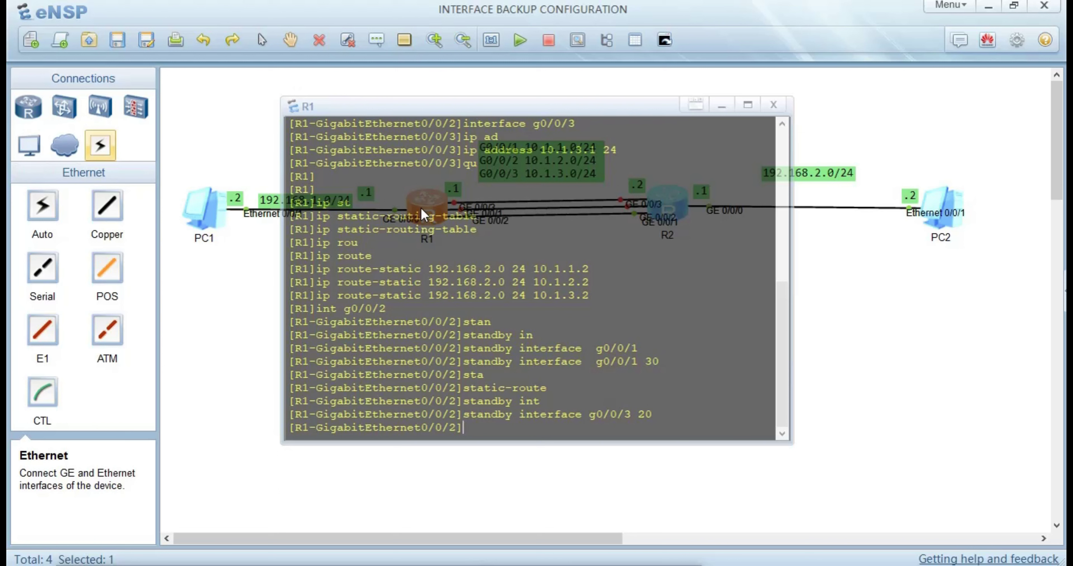
Step: Set the standby timer delay on R1's g0/0/2 to 10 10 and return to the system view
{"action": "type", "text": "sta"}
{"action": "key", "text": "Tab"}
{"action": "key", "text": "Tab"}
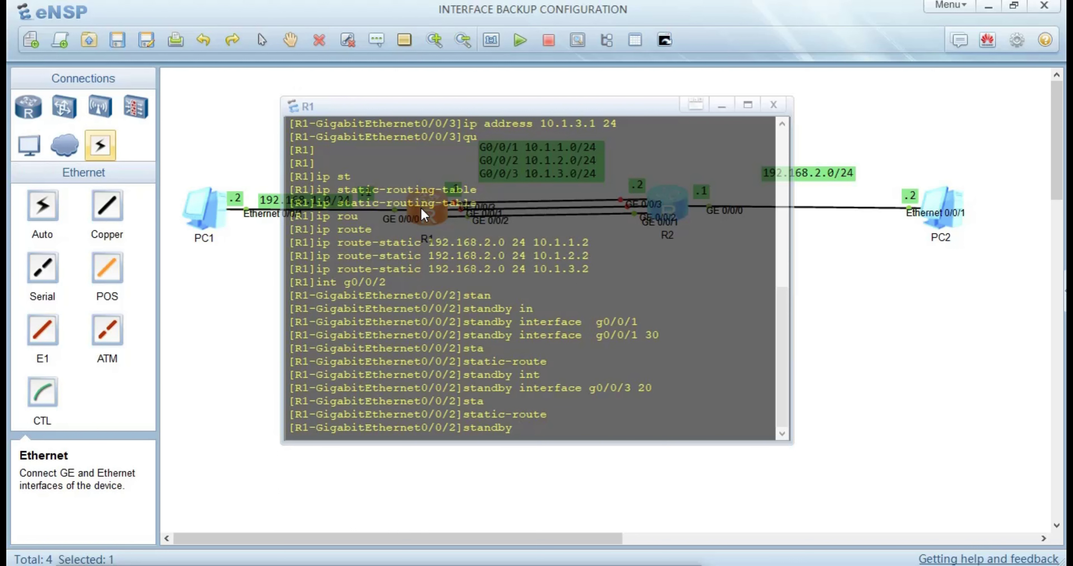
{"action": "type", "text": "ti"}
{"action": "key", "text": "Tab"}
{"action": "type", "text": "de"}
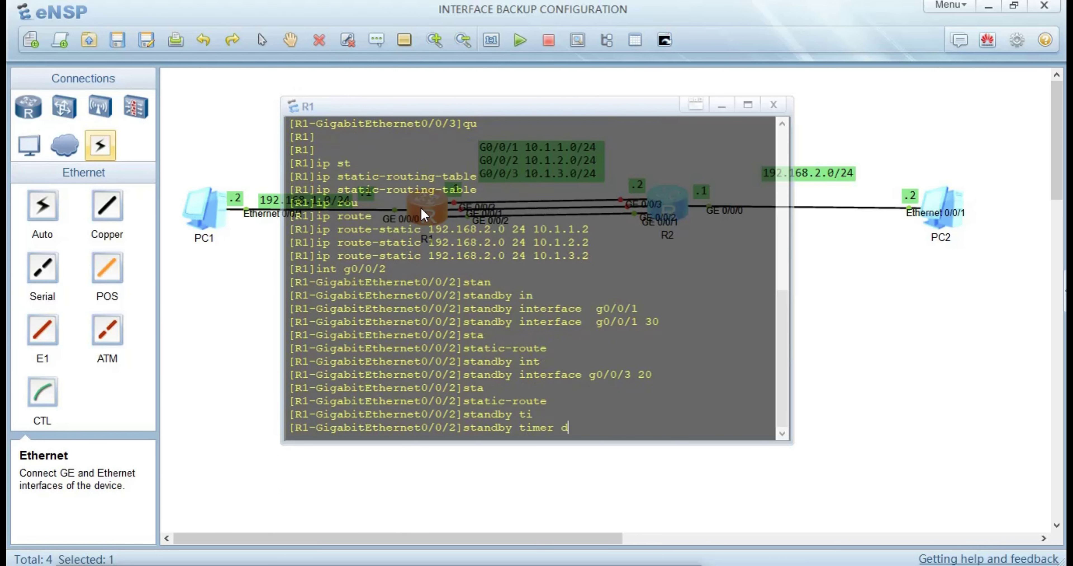
{"action": "key", "text": "Tab"}
{"action": "type", "text": "10 1"}
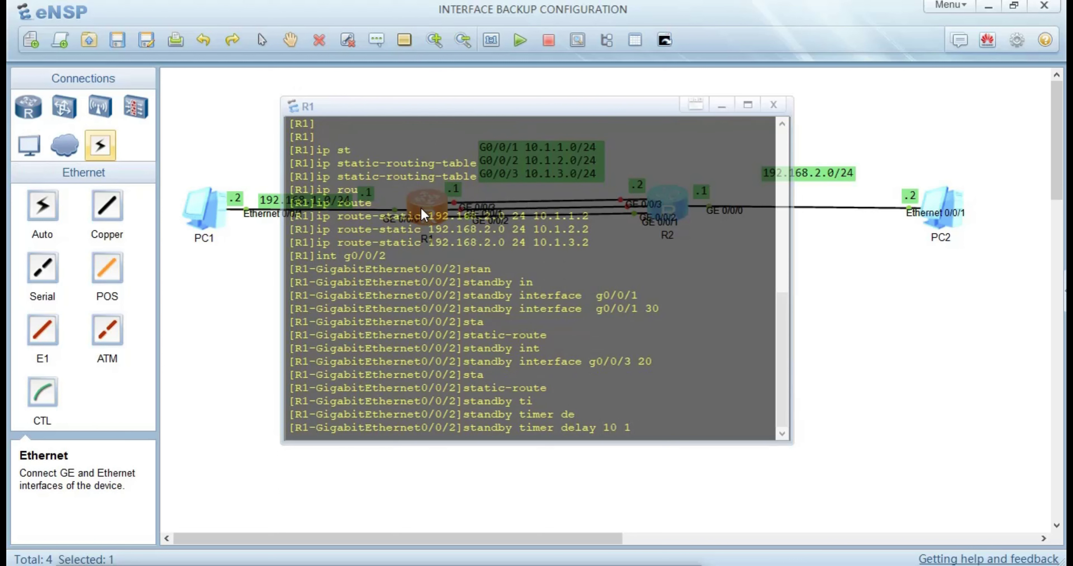
{"action": "type", "text": "0"}
{"action": "key", "text": "Return"}
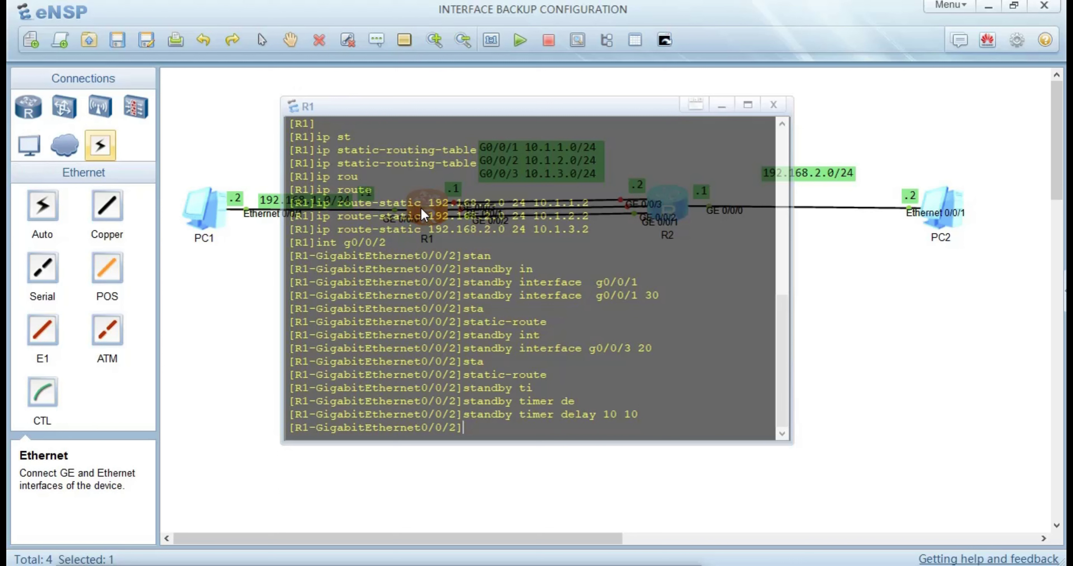
{"action": "type", "text": "qu"}
{"action": "key", "text": "Return"}
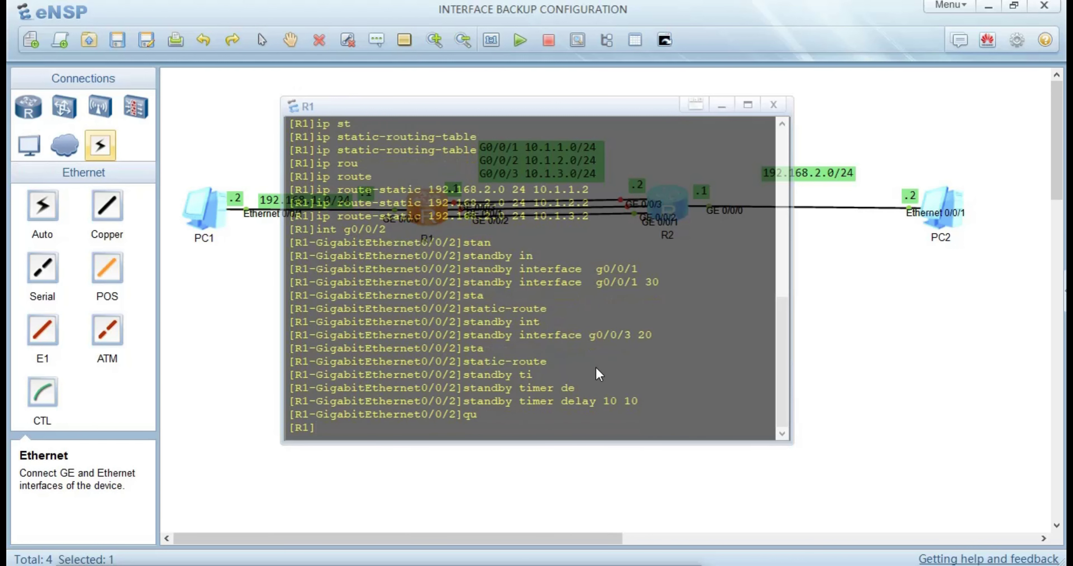
Step: Leave R1's console and ping 192.168.2.1 from PC1's command prompt
{"action": "left_click", "coordinate": [840, 365]}
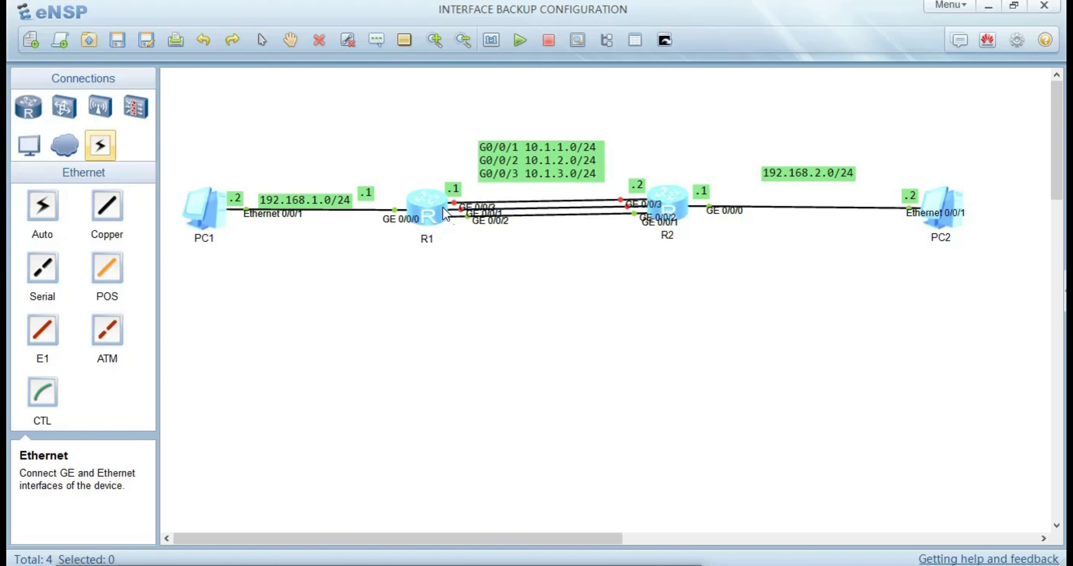
{"action": "double_click", "coordinate": [199, 210]}
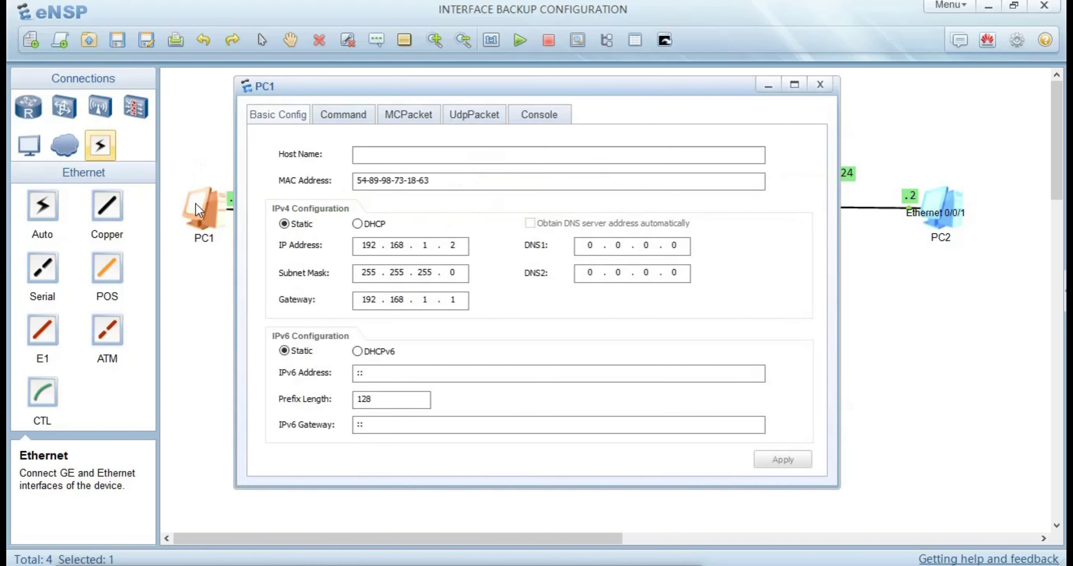
{"action": "left_click", "coordinate": [337, 121]}
{"action": "type", "text": "pi"}
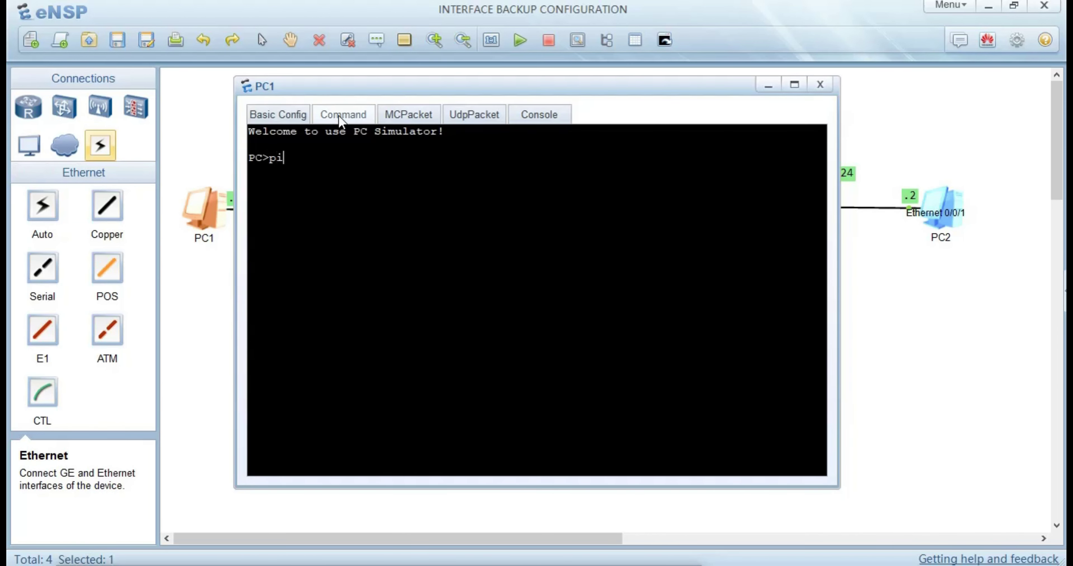
{"action": "type", "text": "ng 192.168.2.1"}
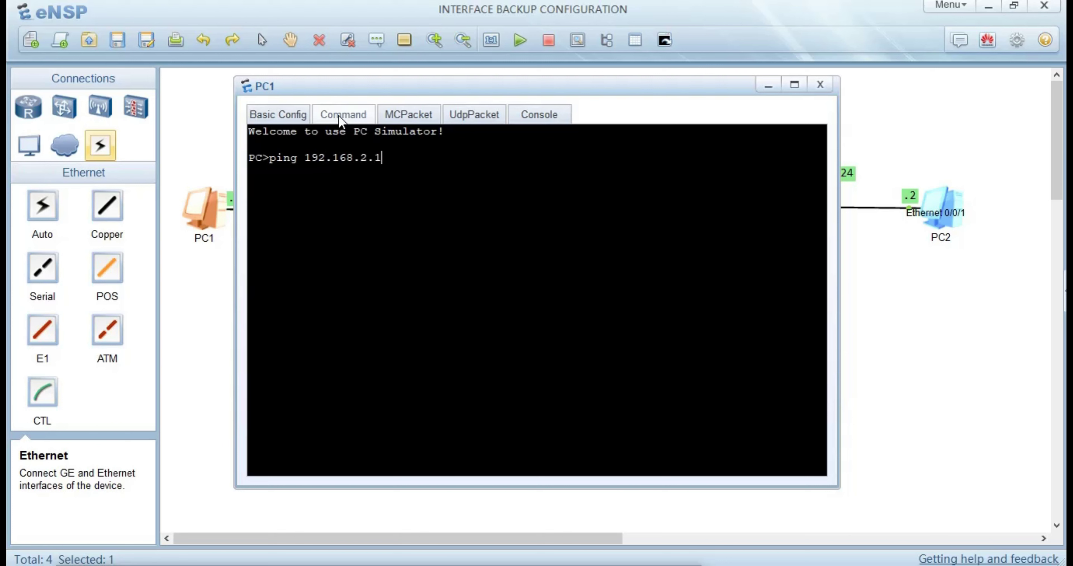
{"action": "key", "text": "Return"}
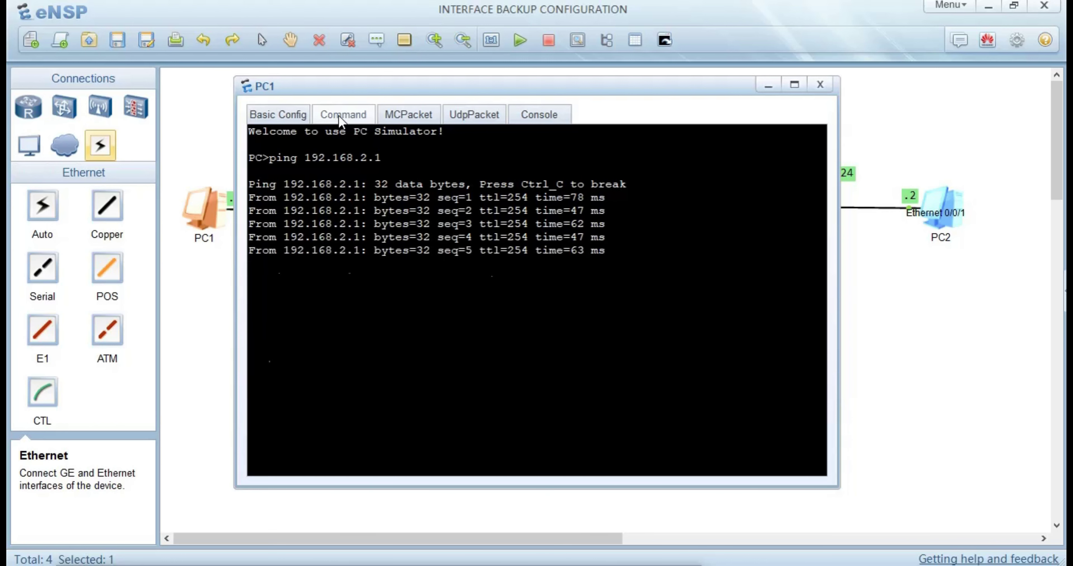
Step: Ping PC2 at 192.168.2.2 from PC1, and leave PC1's window
{"action": "key", "text": "Up"}
{"action": "key", "text": "BackSpace"}
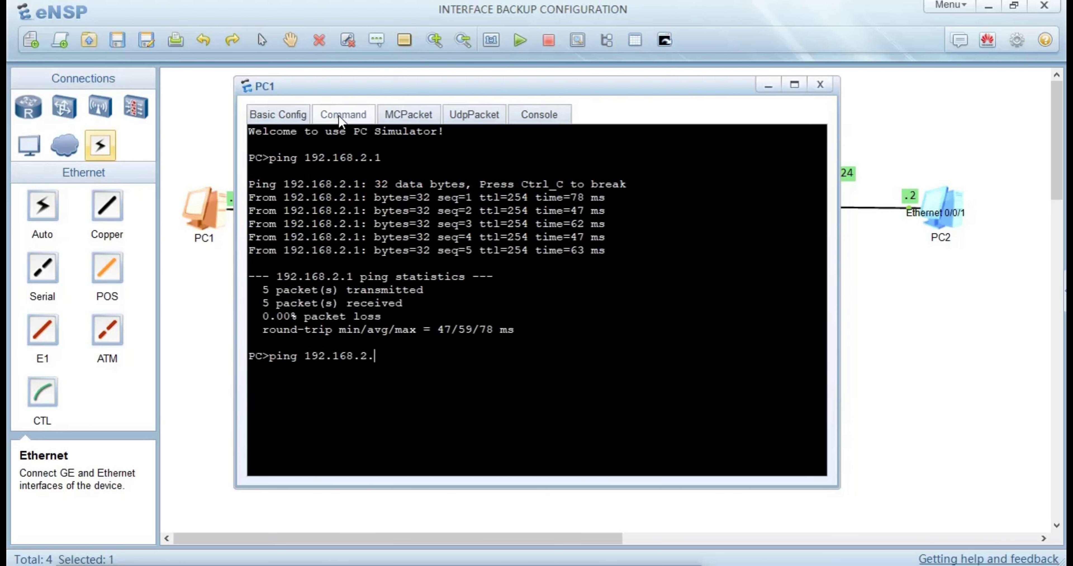
{"action": "type", "text": "2"}
{"action": "key", "text": "Return"}
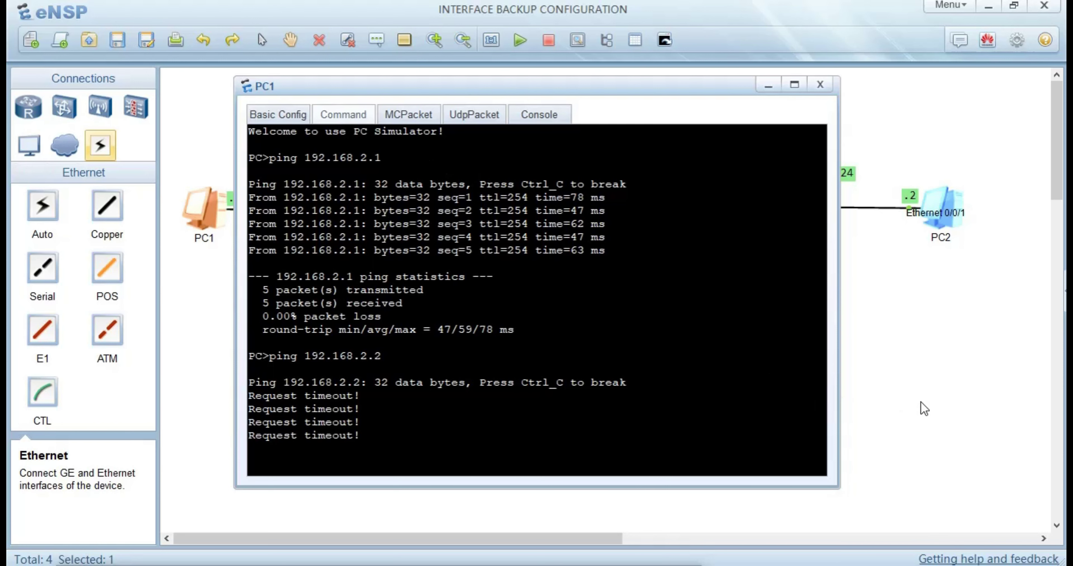
{"action": "left_click", "coordinate": [950, 389]}
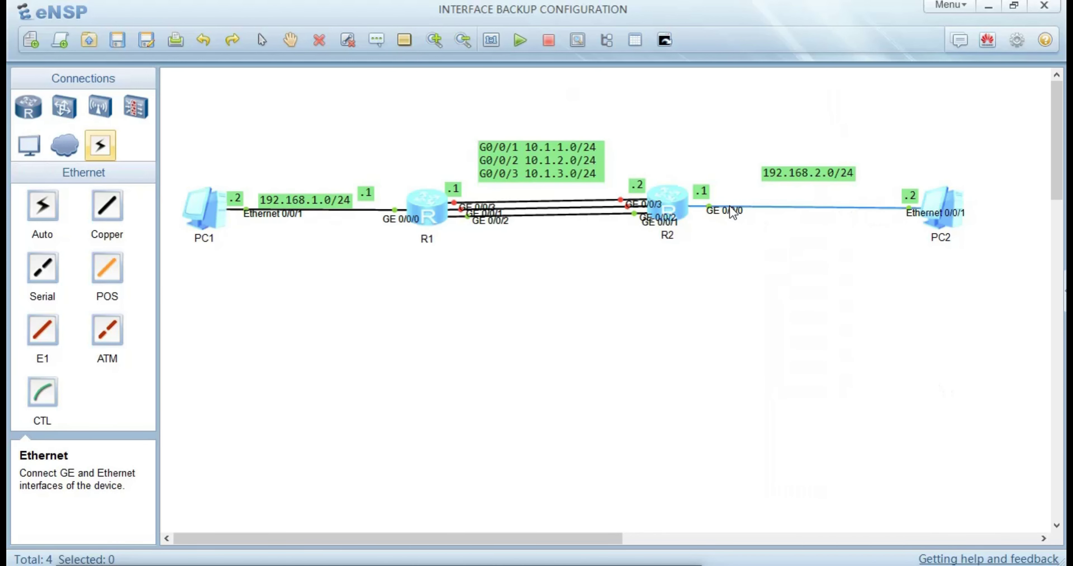
Step: In R2's console, enter interface g0/0/0 and display its current configuration with dis this
{"action": "double_click", "coordinate": [679, 206]}
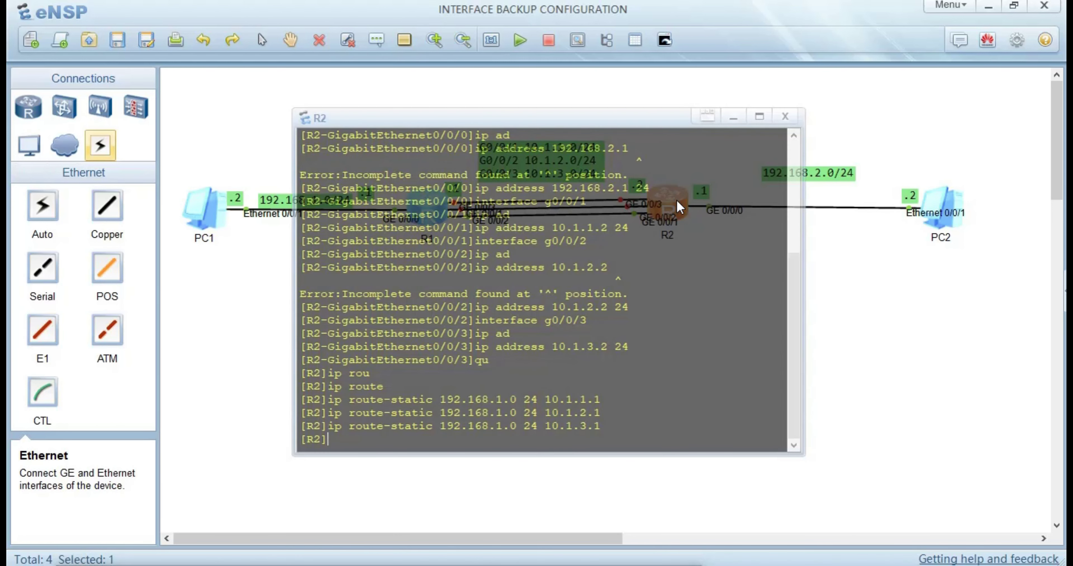
{"action": "key", "text": "Return"}
{"action": "key", "text": "Return"}
{"action": "type", "text": "int"}
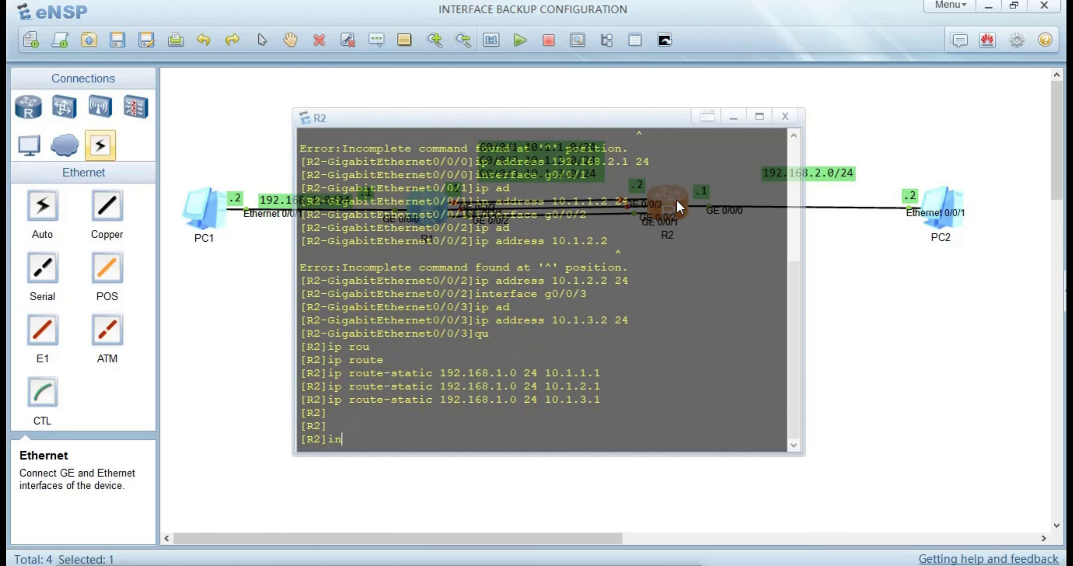
{"action": "key", "text": "Tab"}
{"action": "type", "text": "g0"}
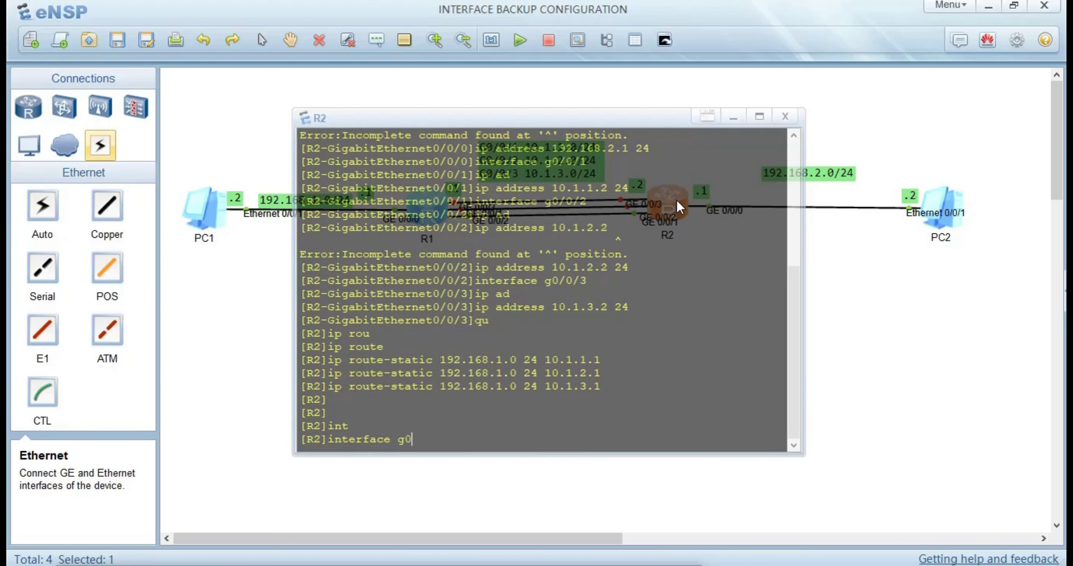
{"action": "type", "text": "/0/0"}
{"action": "key", "text": "Return"}
{"action": "type", "text": "dis"}
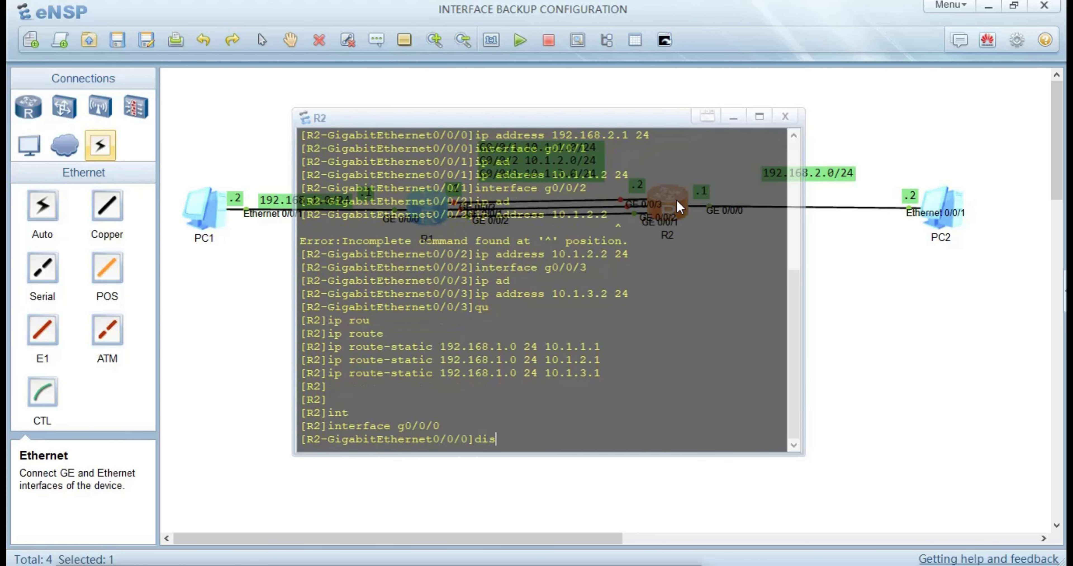
{"action": "type", "text": " this"}
{"action": "key", "text": "Return"}
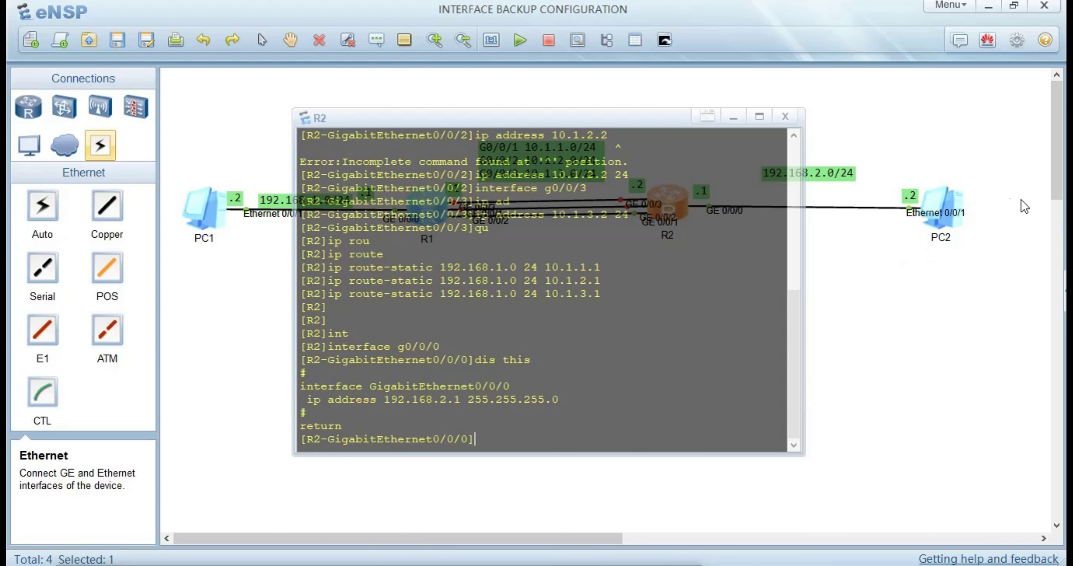
Step: Correct the IPv4 gateway in PC2's basic configuration and apply the change
{"action": "double_click", "coordinate": [956, 216]}
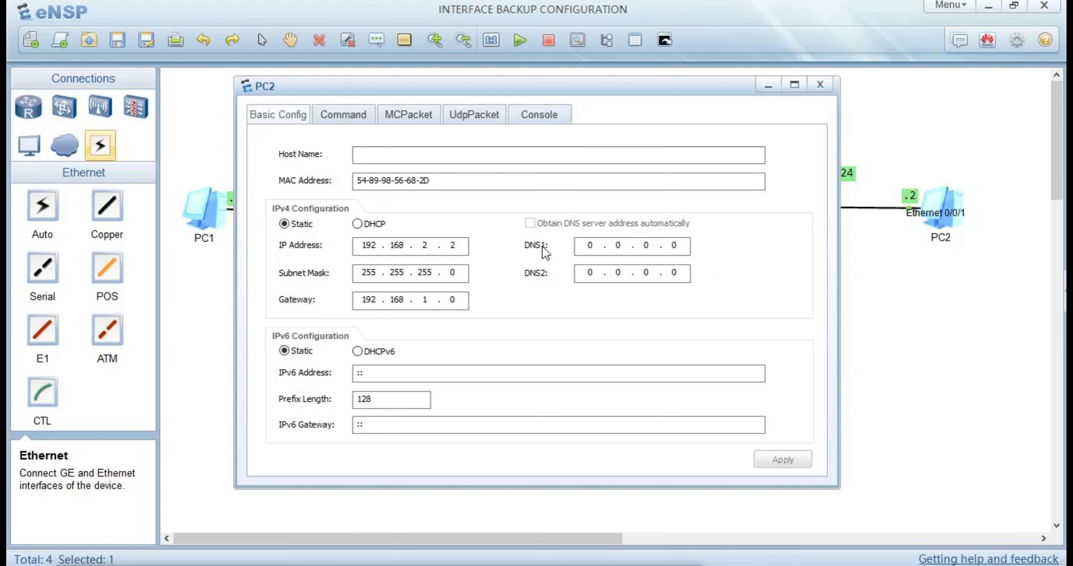
{"action": "left_click", "coordinate": [458, 304]}
{"action": "key", "text": "BackSpace"}
{"action": "left_click", "coordinate": [785, 454]}
Step: Ping PC1 at 192.168.1.2 from PC2's command prompt, and leave PC2's window
{"action": "left_click", "coordinate": [349, 107]}
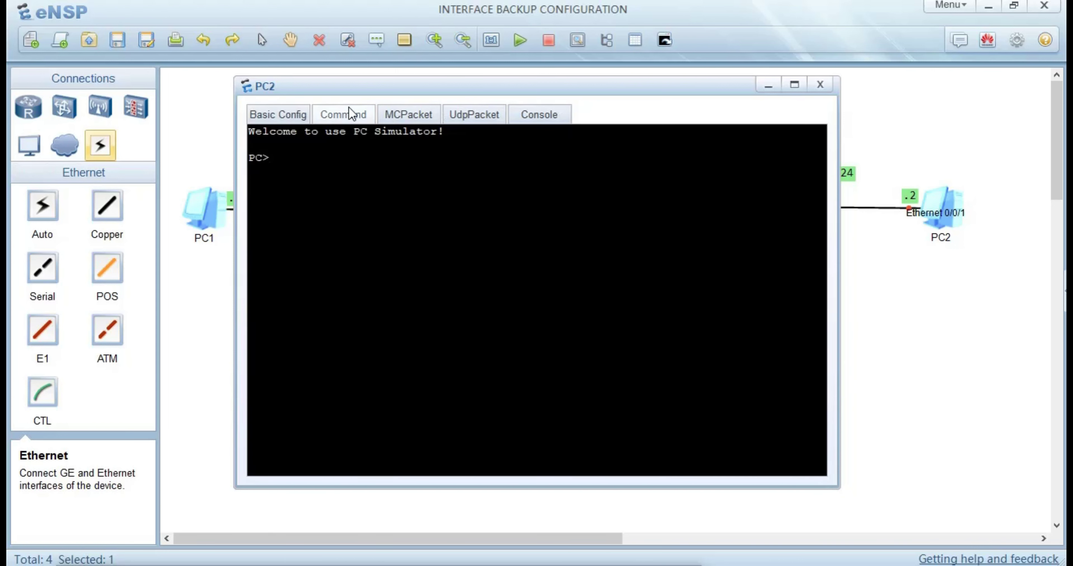
{"action": "type", "text": "ping 192.168."}
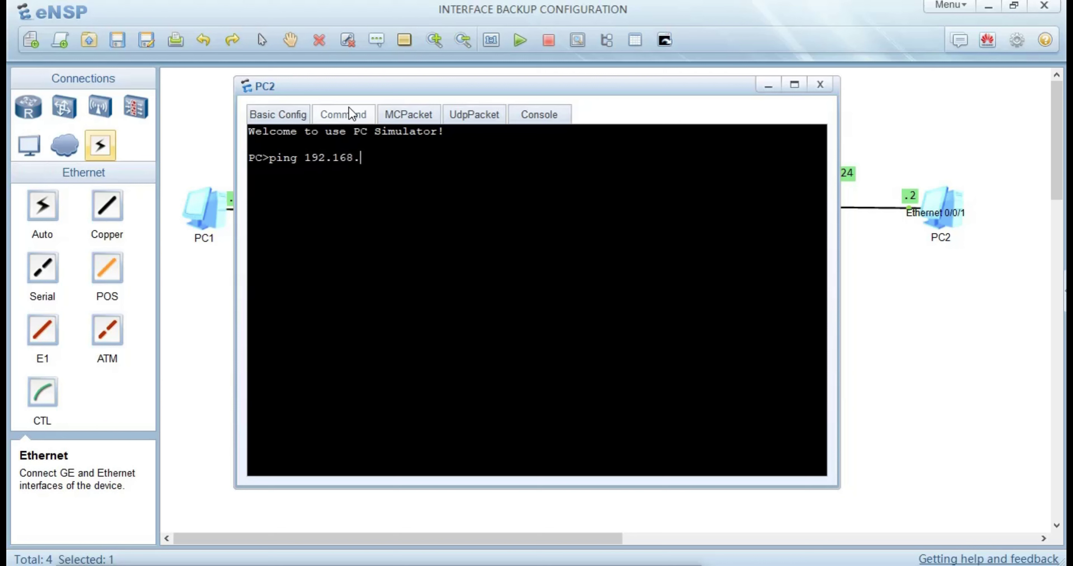
{"action": "type", "text": "1.2"}
{"action": "key", "text": "Return"}
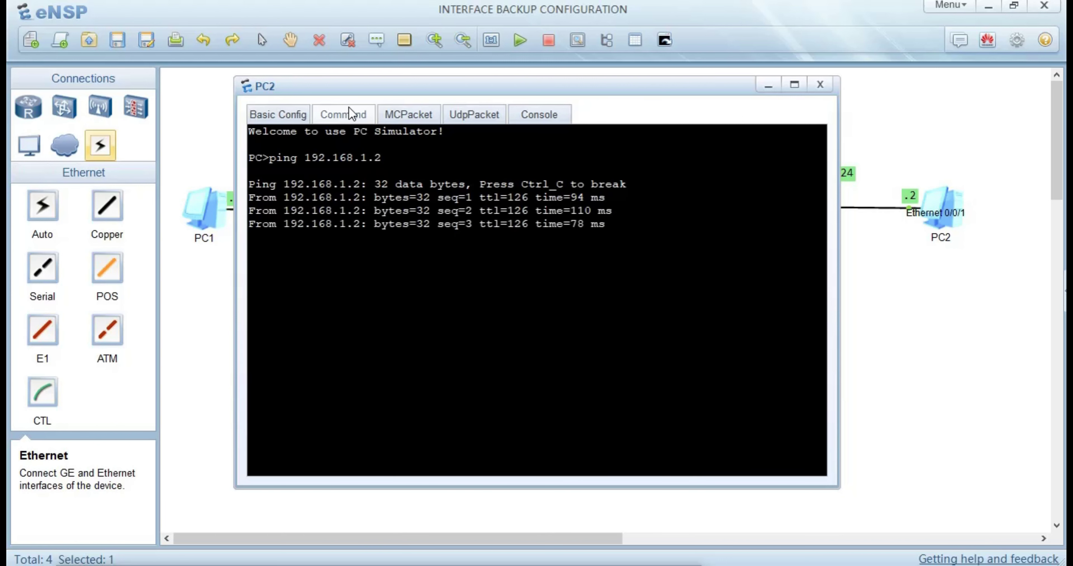
{"action": "left_click", "coordinate": [218, 130]}
Step: Repeat the ping to 192.168.2.2 from PC1's command prompt, and leave the window
{"action": "double_click", "coordinate": [207, 205]}
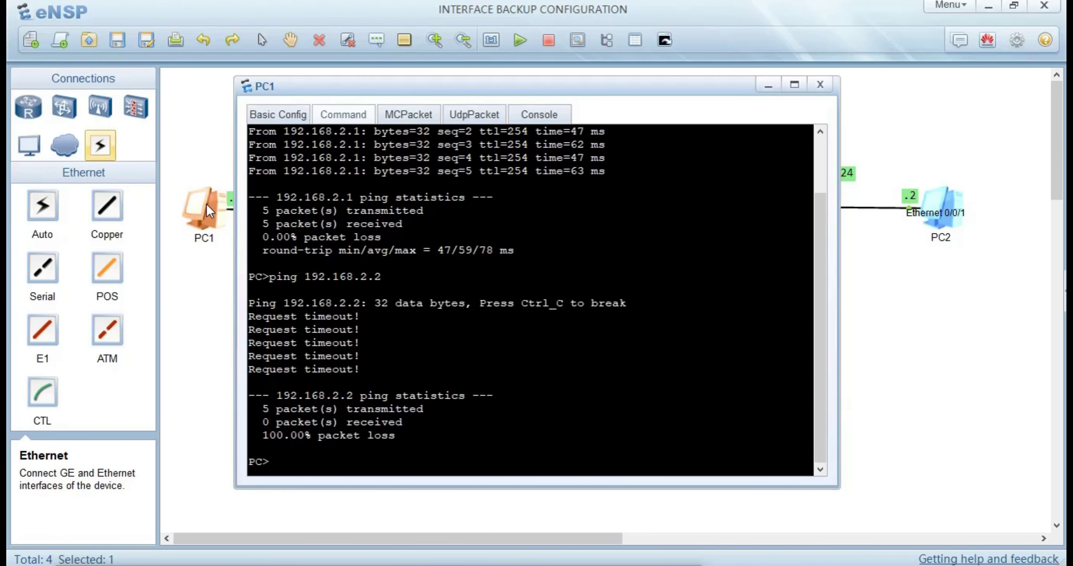
{"action": "key", "text": "Up"}
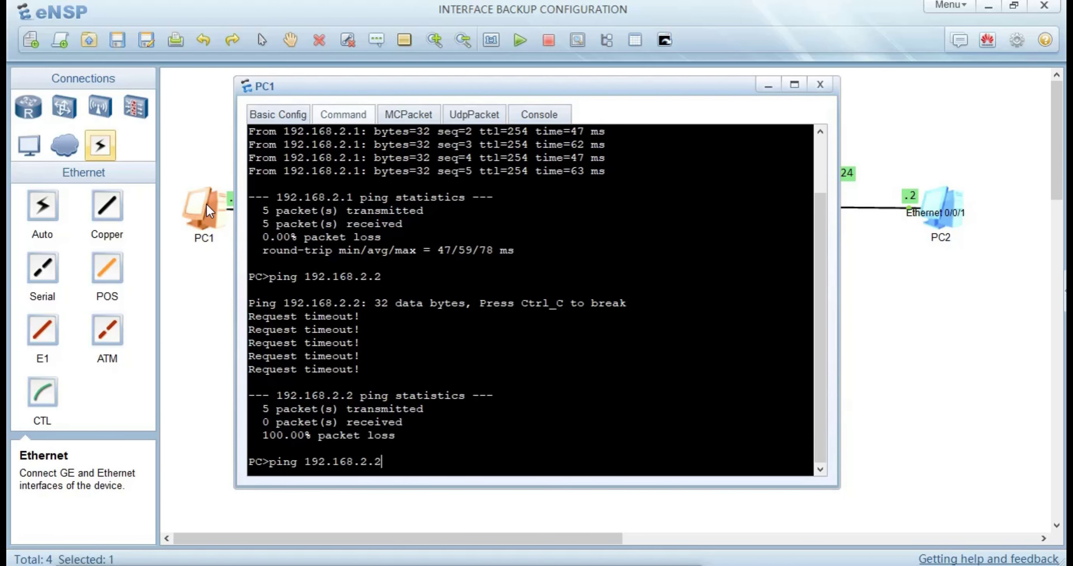
{"action": "key", "text": "Return"}
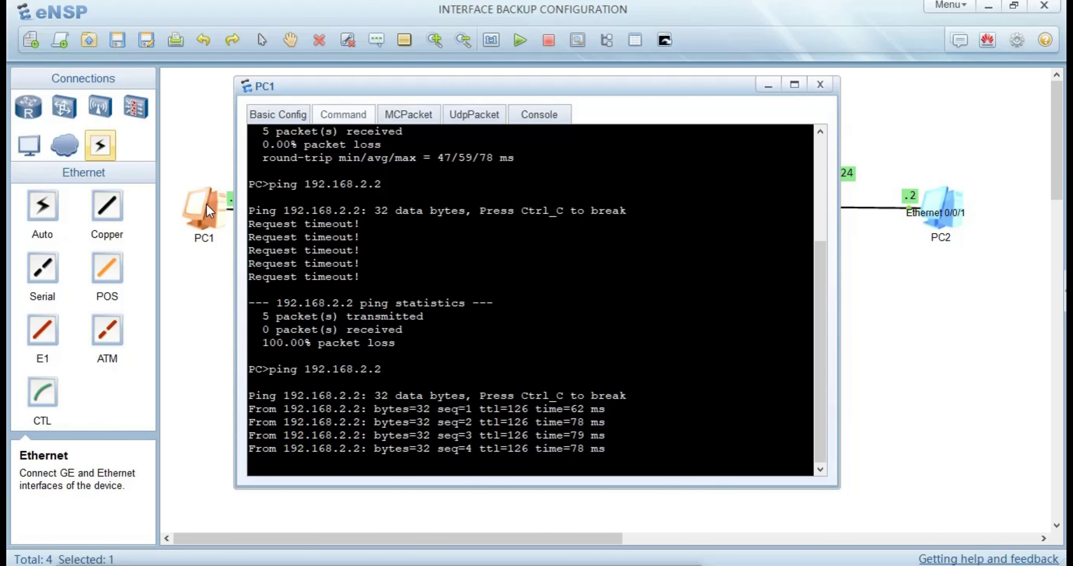
{"action": "left_click", "coordinate": [182, 126]}
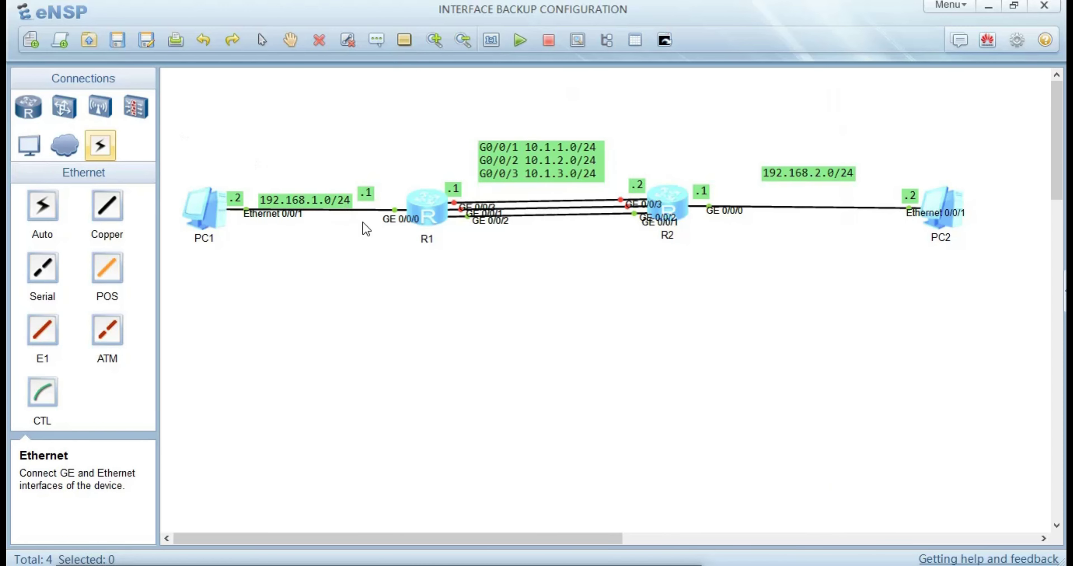
Step: Display the standby state in R1's console and examine the entries for the main interface g0/0/2 and its backups g0/0/1 and g0/0/3
{"action": "double_click", "coordinate": [434, 212]}
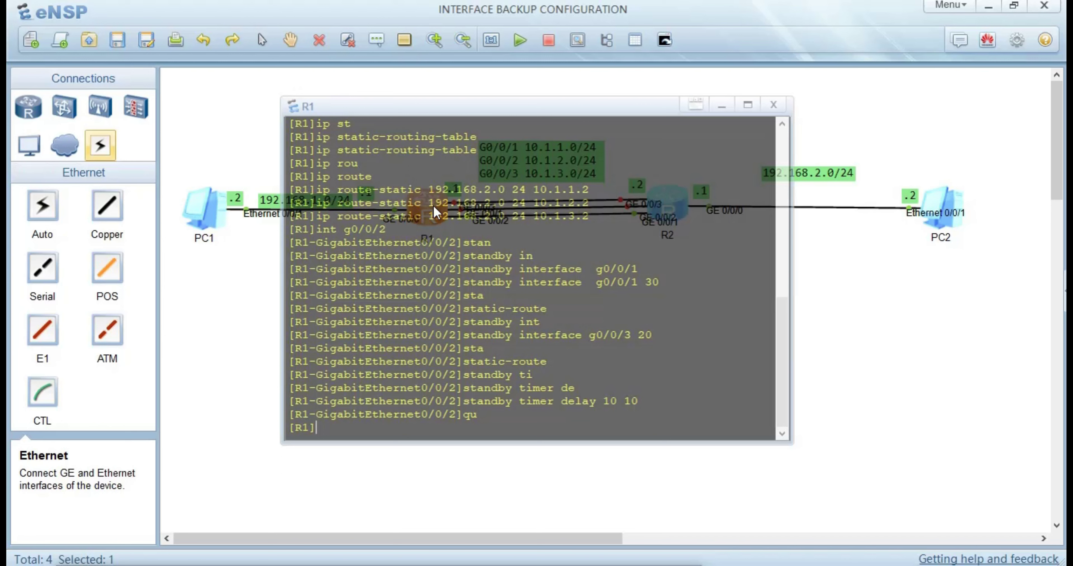
{"action": "type", "text": "dis st"}
{"action": "key", "text": "Tab"}
{"action": "key", "text": "Tab"}
{"action": "key", "text": "Tab"}
{"action": "key", "text": "Tab"}
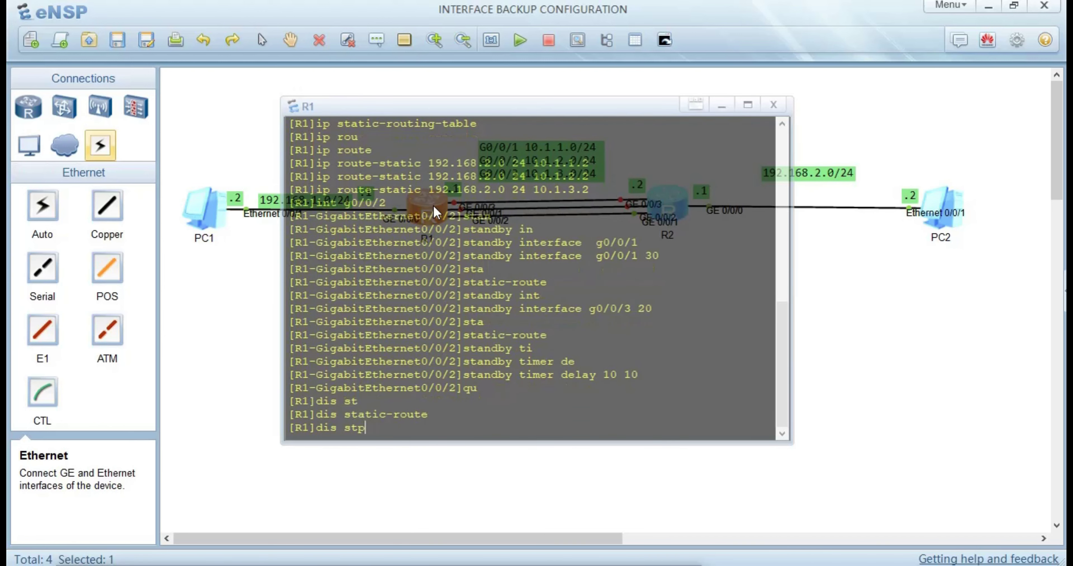
{"action": "key", "text": "Tab"}
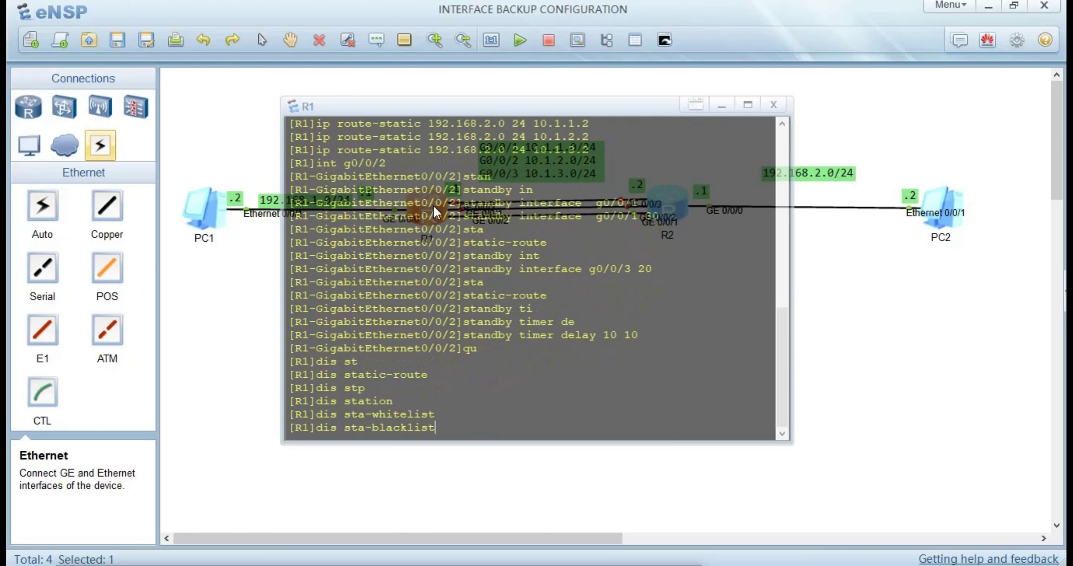
{"action": "key", "text": "BackSpace"}
{"action": "key", "text": "BackSpace"}
{"action": "key", "text": "BackSpace"}
{"action": "key", "text": "BackSpace"}
{"action": "key", "text": "BackSpace"}
{"action": "key", "text": "BackSpace"}
{"action": "key", "text": "BackSpace"}
{"action": "key", "text": "BackSpace"}
{"action": "key", "text": "BackSpace"}
{"action": "key", "text": "BackSpace"}
{"action": "key", "text": "BackSpace"}
{"action": "key", "text": "BackSpace"}
{"action": "type", "text": "ta"}
{"action": "key", "text": "Tab"}
{"action": "key", "text": "Tab"}
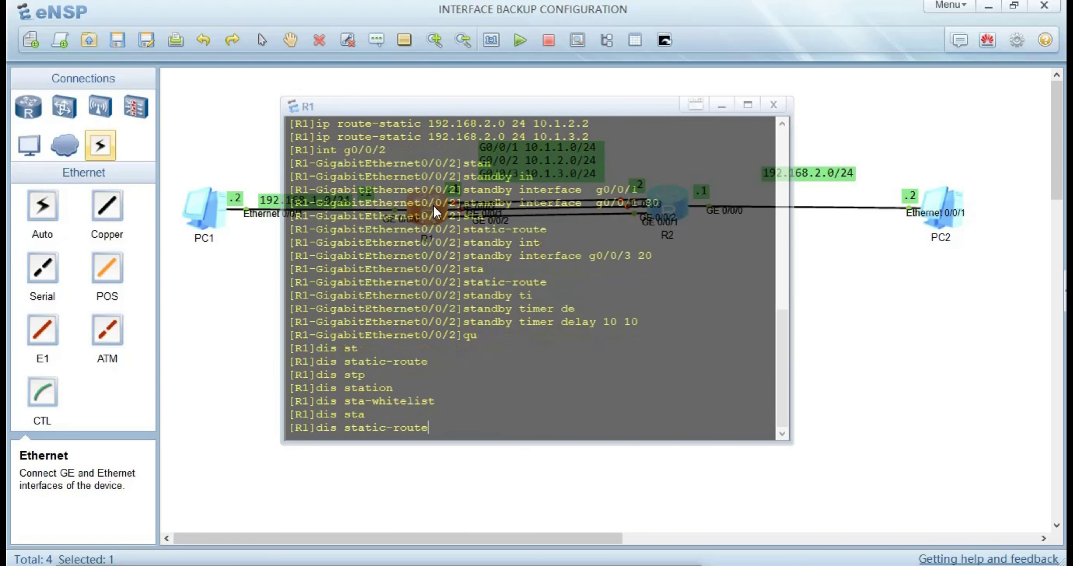
{"action": "key", "text": "BackSpace"}
{"action": "key", "text": "BackSpace"}
{"action": "key", "text": "BackSpace"}
{"action": "key", "text": "BackSpace"}
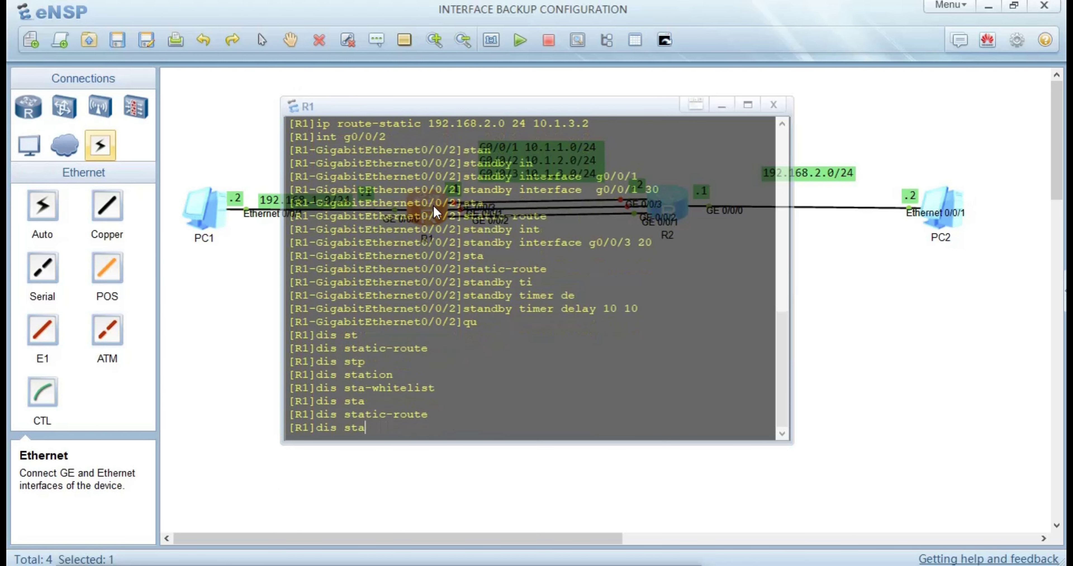
{"action": "type", "text": "n"}
{"action": "key", "text": "Tab"}
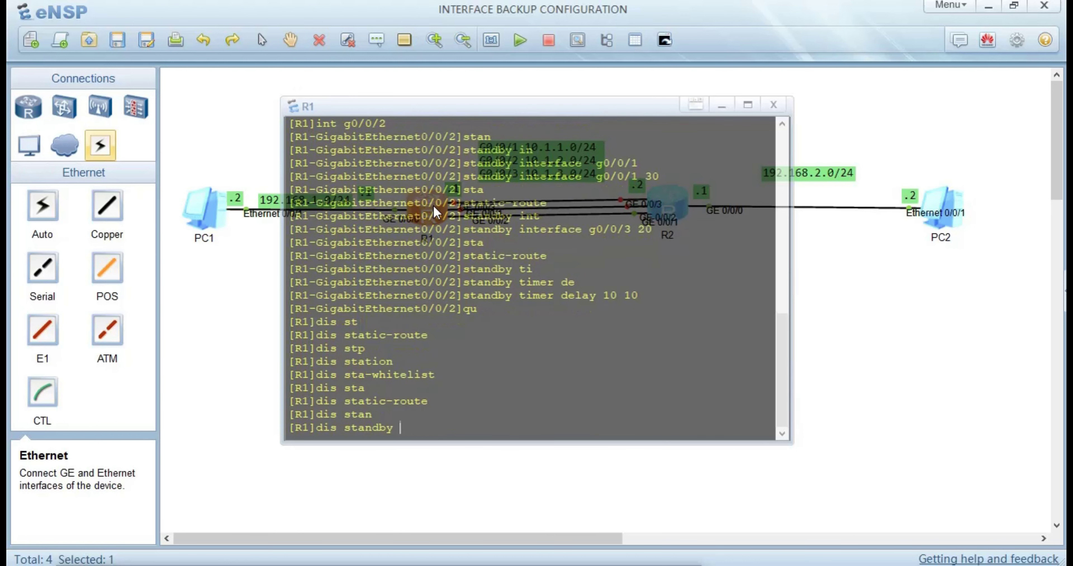
{"action": "type", "text": "st"}
{"action": "key", "text": "Tab"}
{"action": "key", "text": "Return"}
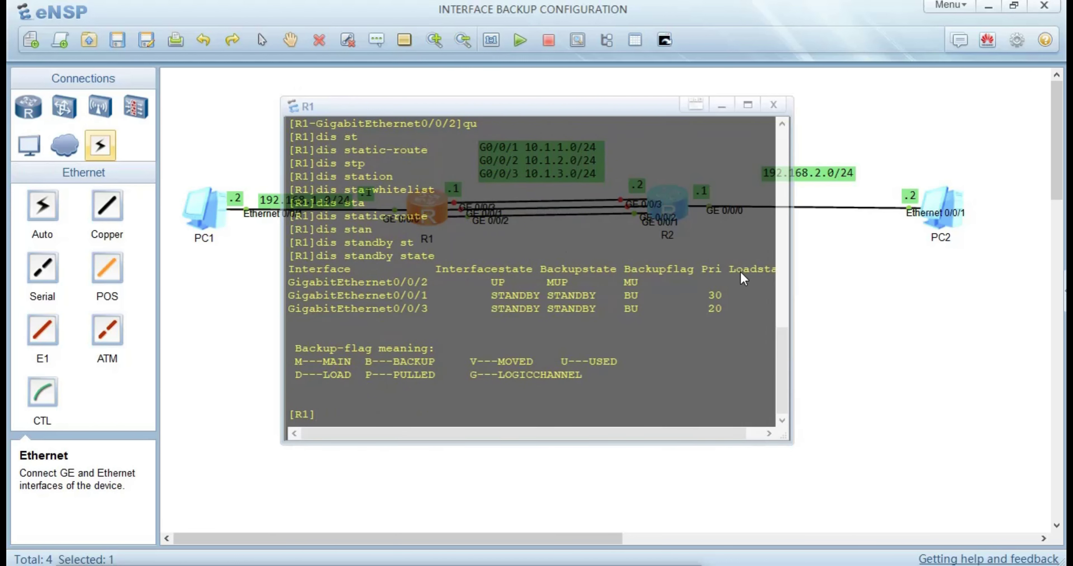
{"action": "left_click_drag", "start_coordinate": [654, 285], "coordinate": [283, 287]}
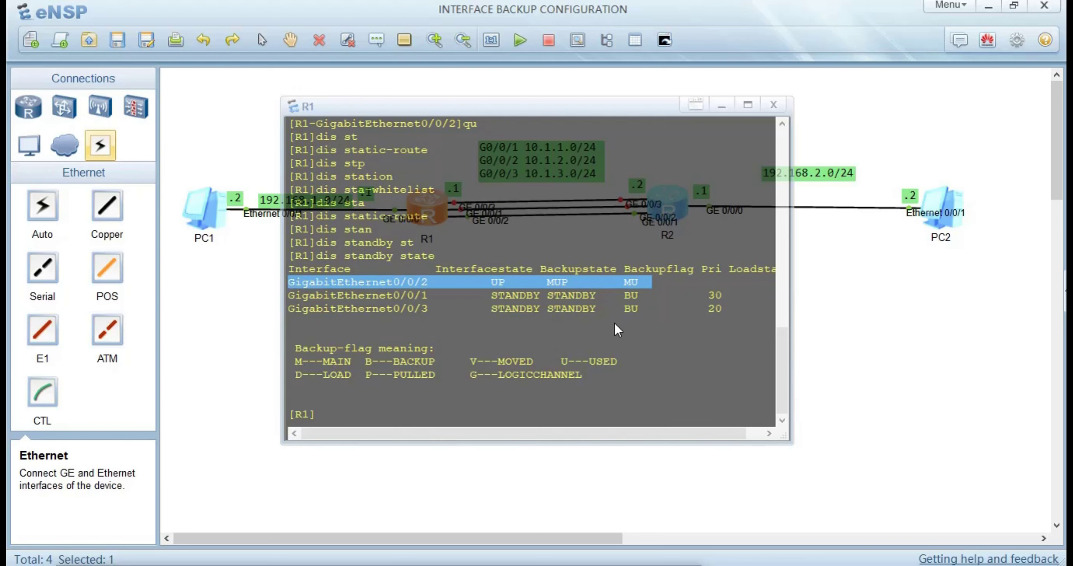
{"action": "left_click_drag", "start_coordinate": [743, 309], "coordinate": [486, 297]}
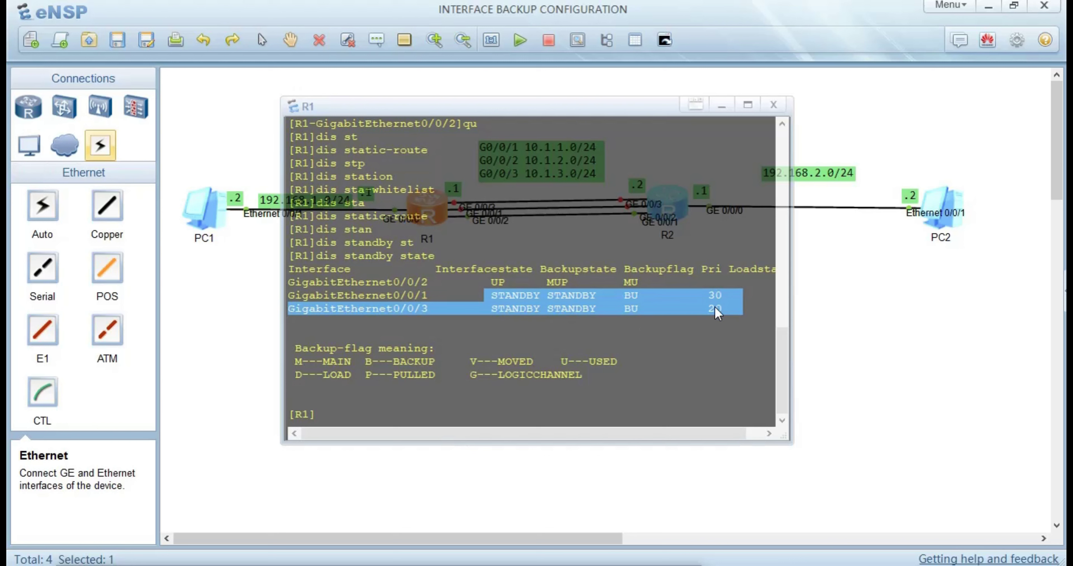
{"action": "left_click", "coordinate": [612, 365]}
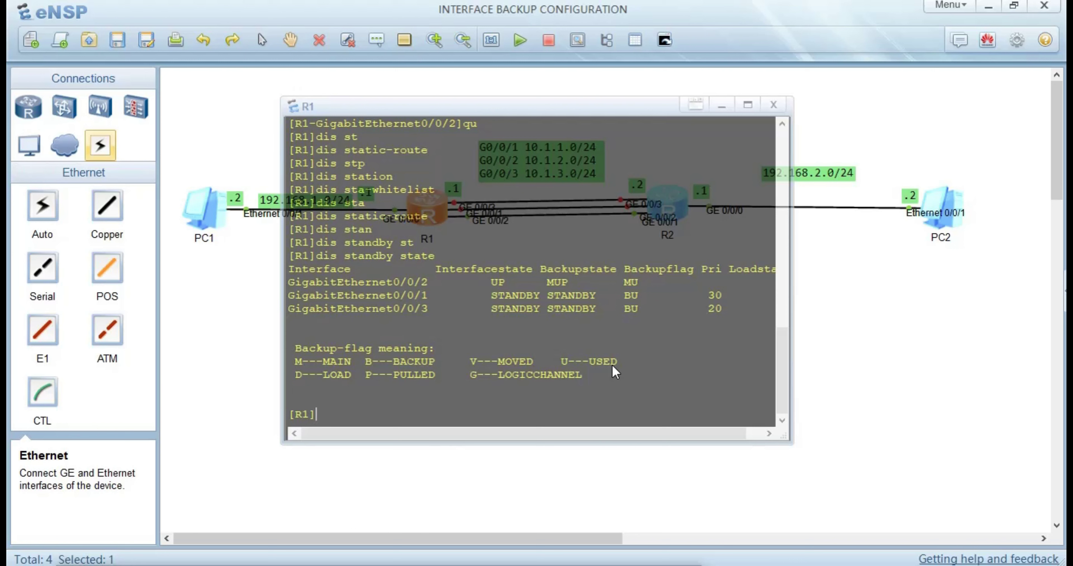
Step: Enter interface g0/0/2 on R1, shut it down, and leave R1's console
{"action": "type", "text": "int g0/0/2"}
{"action": "key", "text": "Return"}
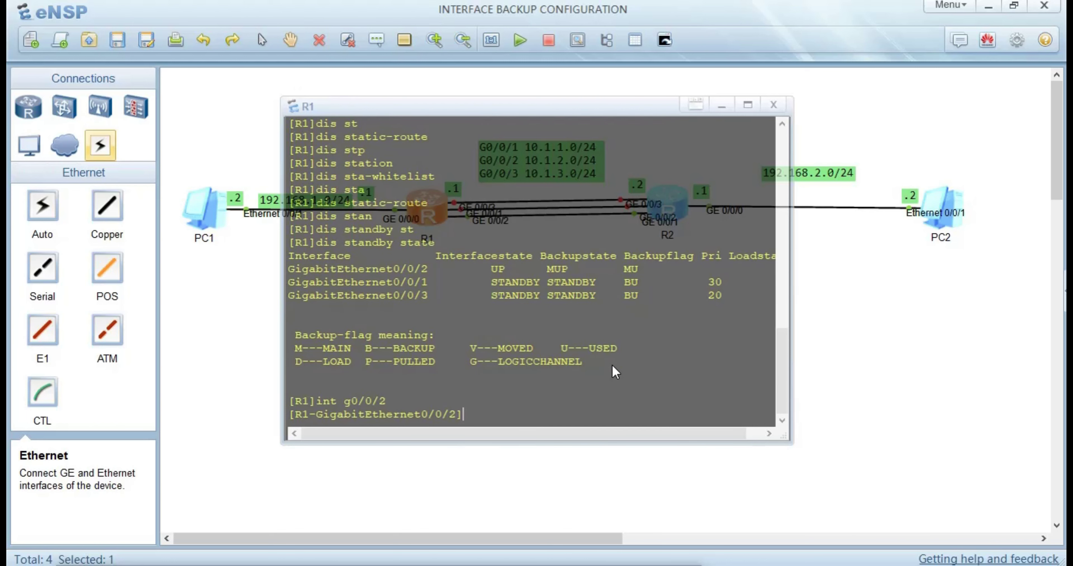
{"action": "type", "text": "shut"}
{"action": "key", "text": "Tab"}
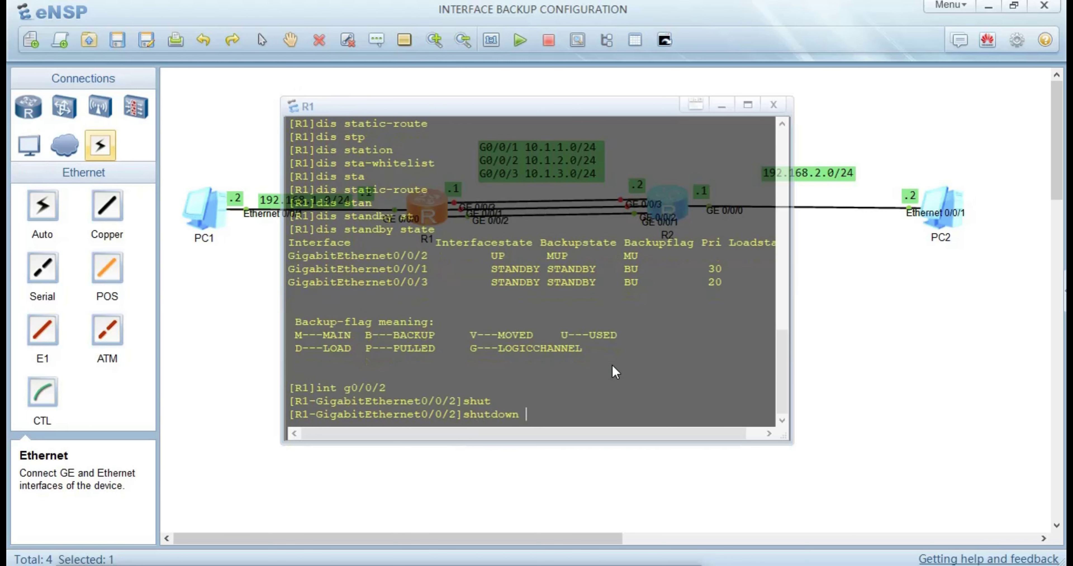
{"action": "key", "text": "Return"}
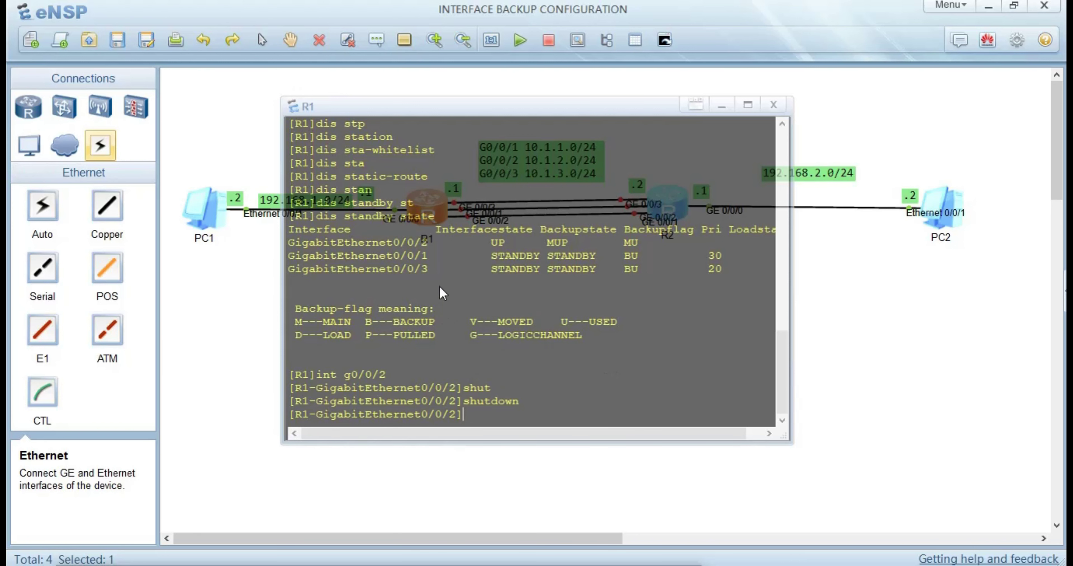
{"action": "left_click", "coordinate": [241, 294]}
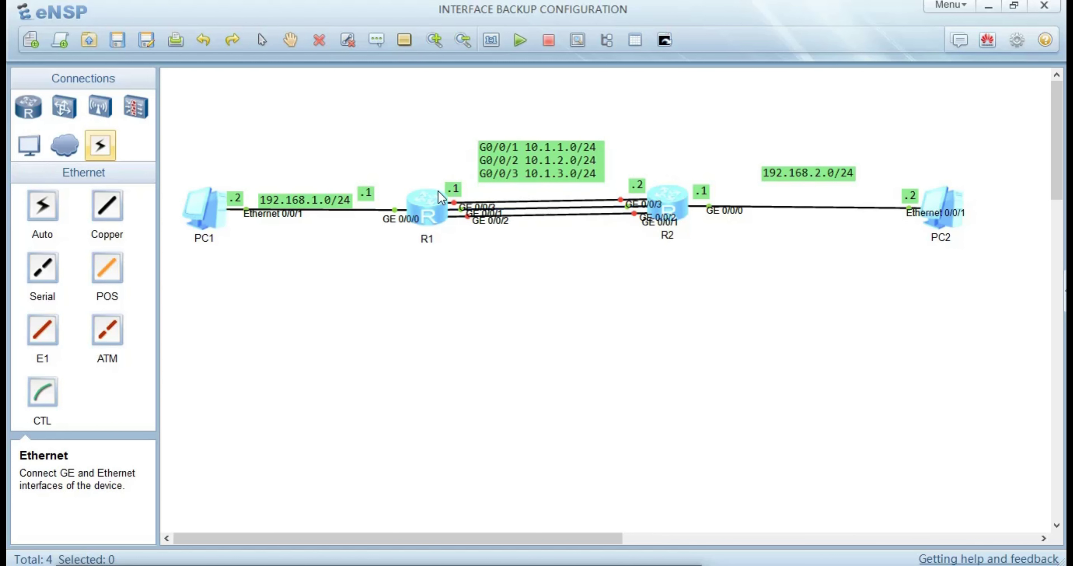
Step: Display the standby state in R1's console, examine the entries for g0/0/1, g0/0/2 and g0/0/3, and leave the console
{"action": "double_click", "coordinate": [432, 215]}
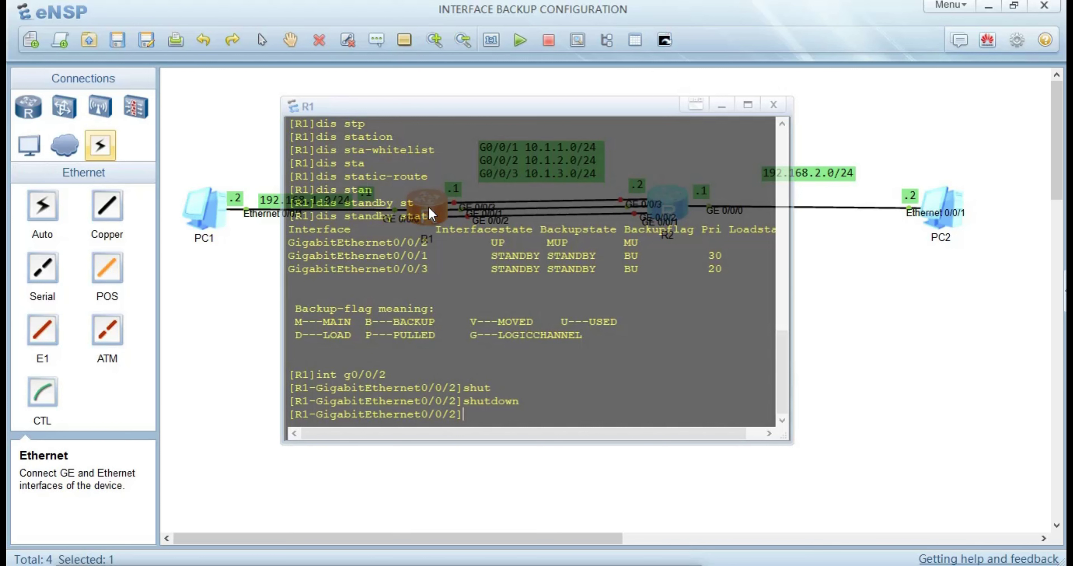
{"action": "key", "text": "Return"}
{"action": "key", "text": "Up"}
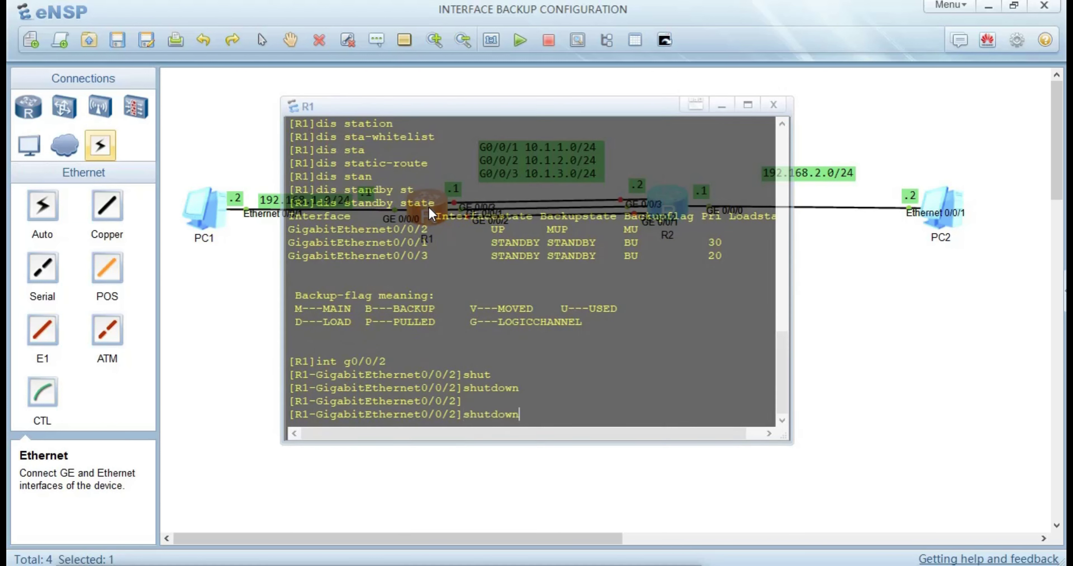
{"action": "key", "text": "Up"}
{"action": "key", "text": "Up"}
{"action": "key", "text": "Up"}
{"action": "key", "text": "Return"}
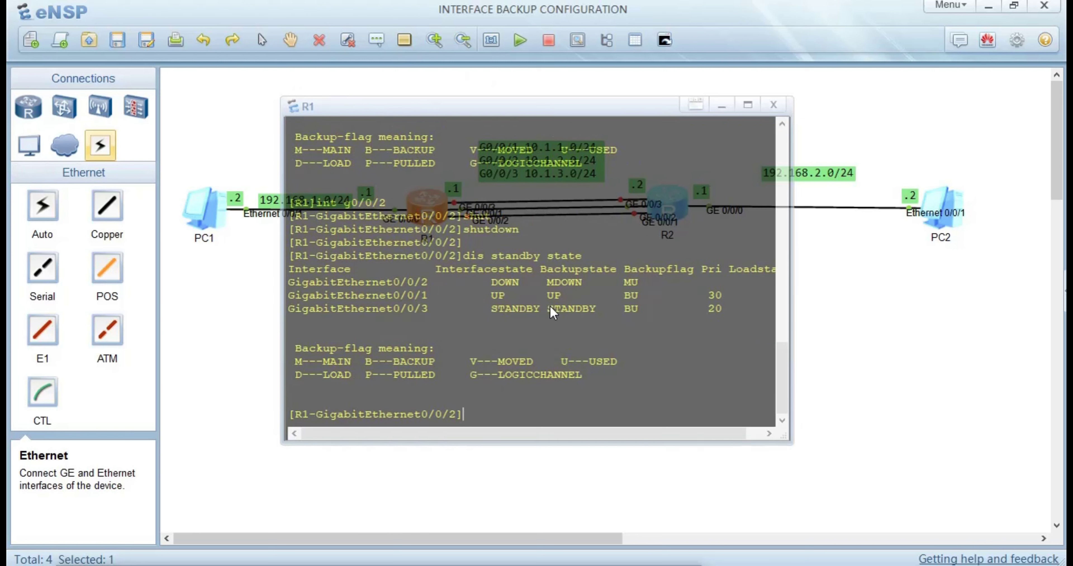
{"action": "left_click_drag", "start_coordinate": [561, 297], "coordinate": [459, 301]}
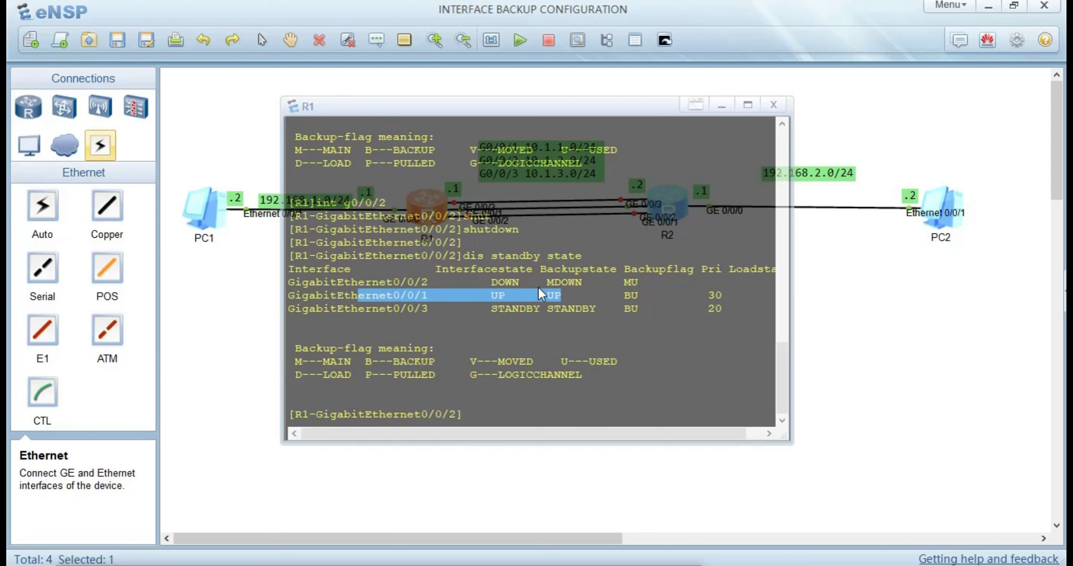
{"action": "left_click_drag", "start_coordinate": [527, 282], "coordinate": [508, 282]}
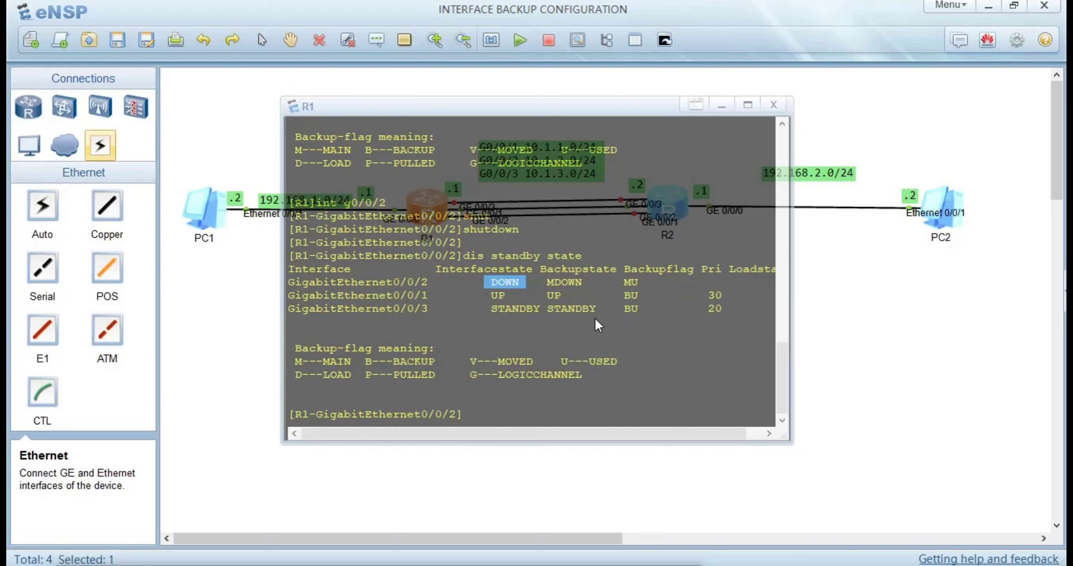
{"action": "left_click_drag", "start_coordinate": [743, 309], "coordinate": [526, 308]}
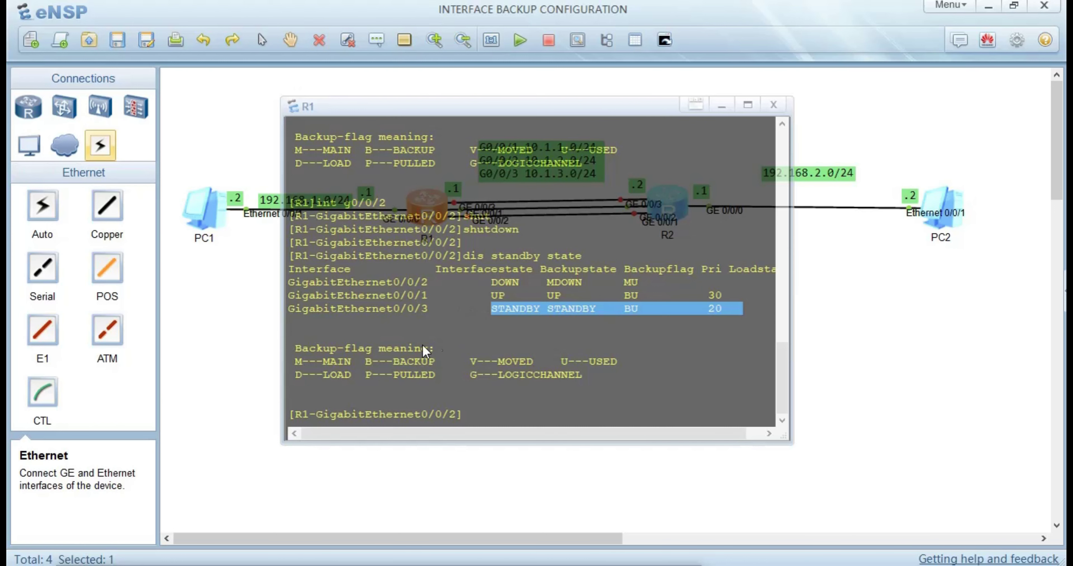
{"action": "left_click", "coordinate": [240, 312]}
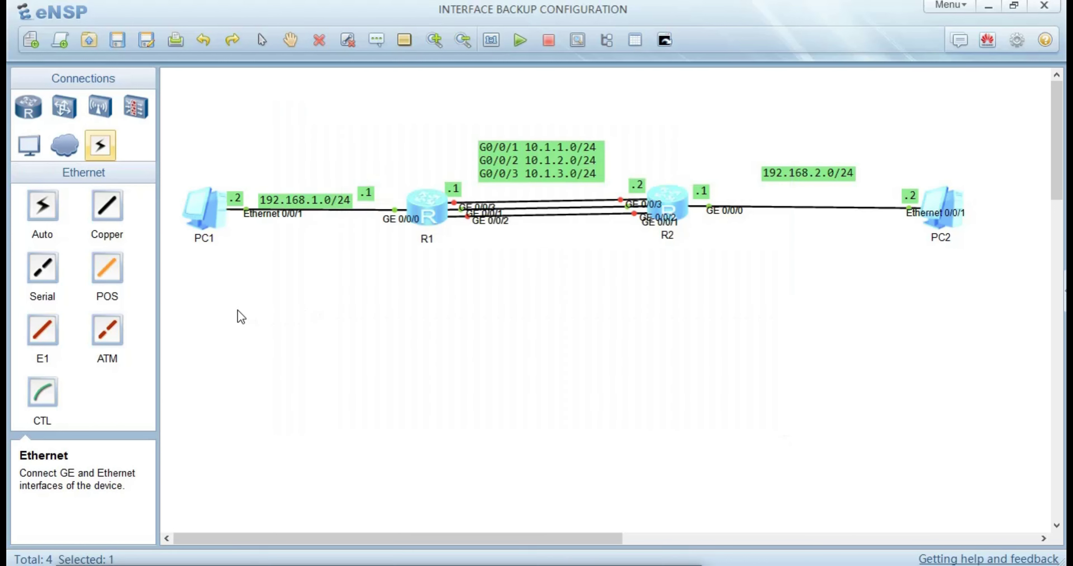
Step: Ping 192.168.2.2 twice from PC1's command prompt with R1's g0/0/2 shut down, and leave PC1's window
{"action": "double_click", "coordinate": [200, 207]}
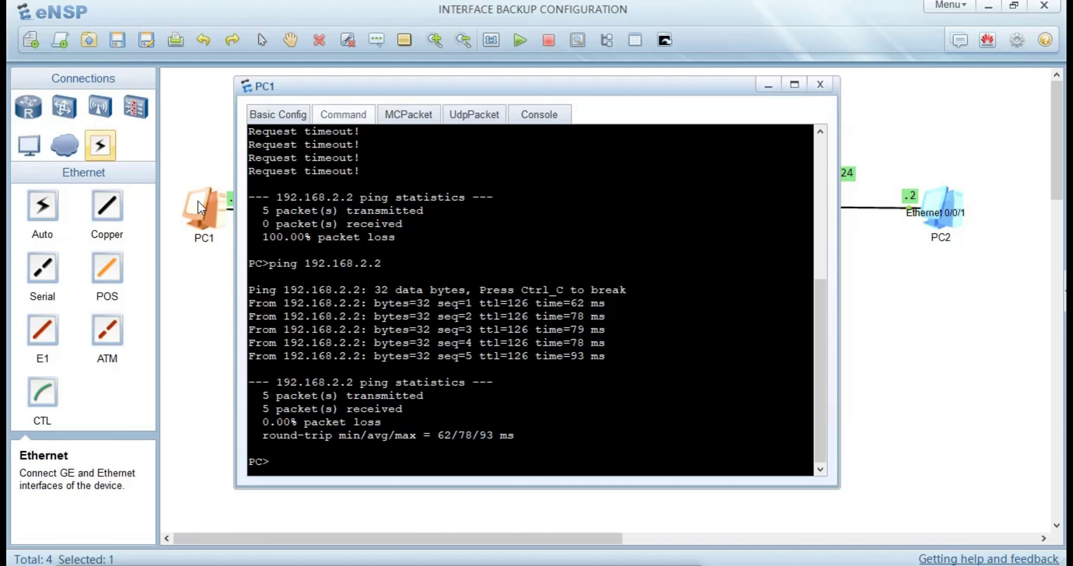
{"action": "key", "text": "Up"}
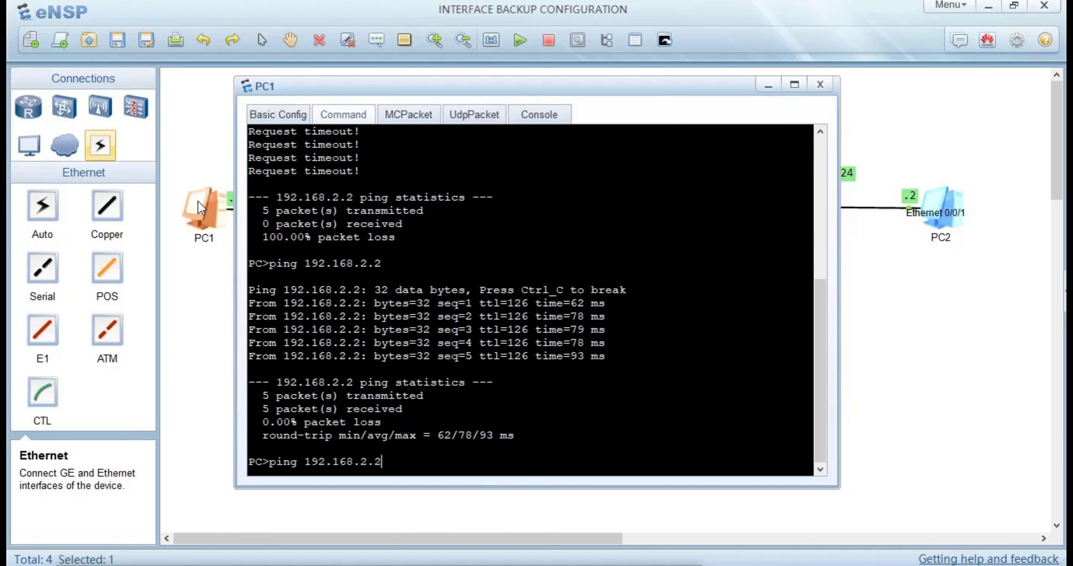
{"action": "key", "text": "Return"}
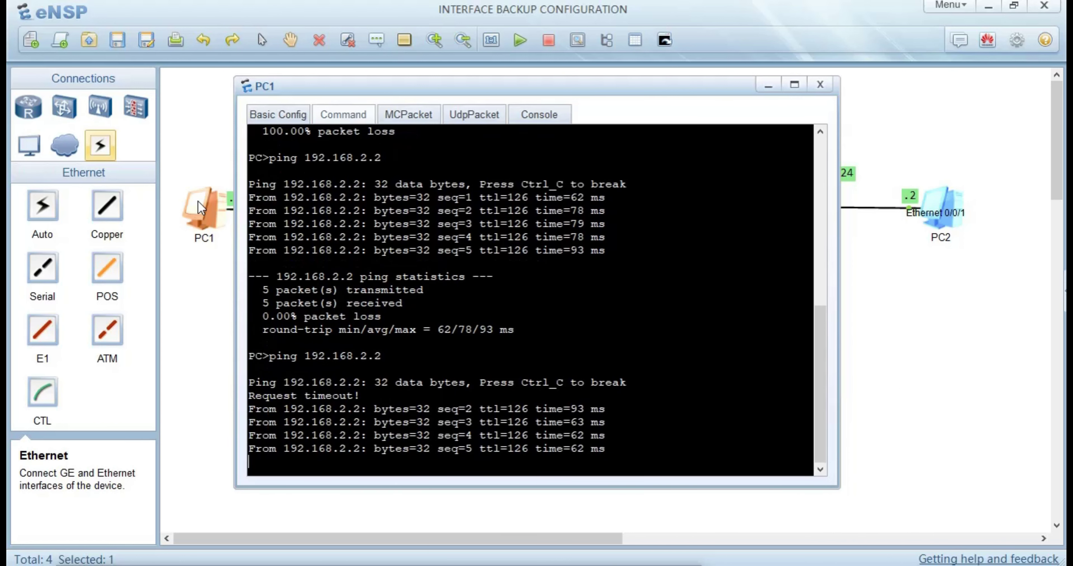
{"action": "key", "text": "Up"}
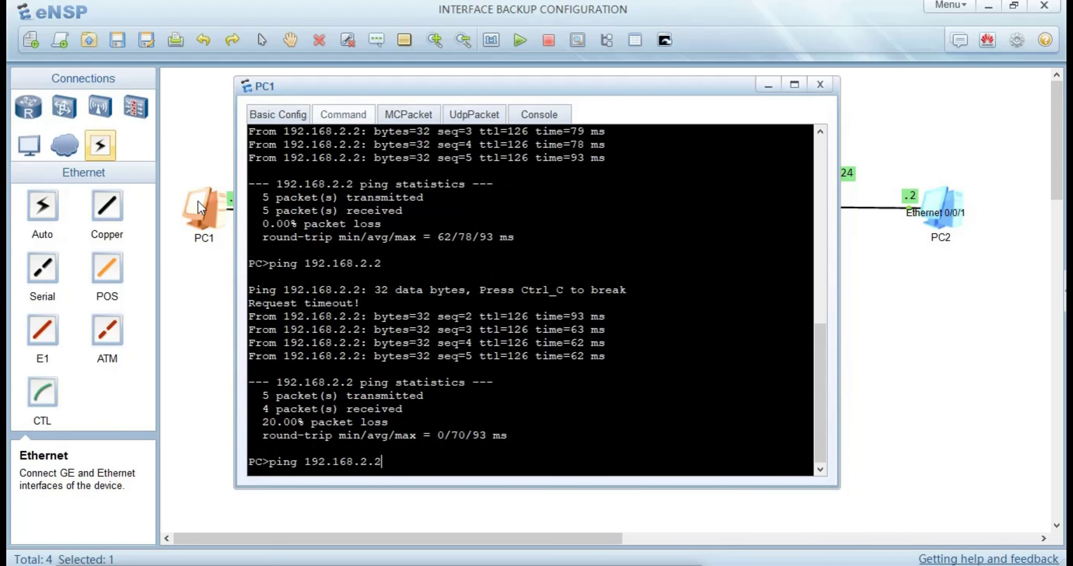
{"action": "key", "text": "Return"}
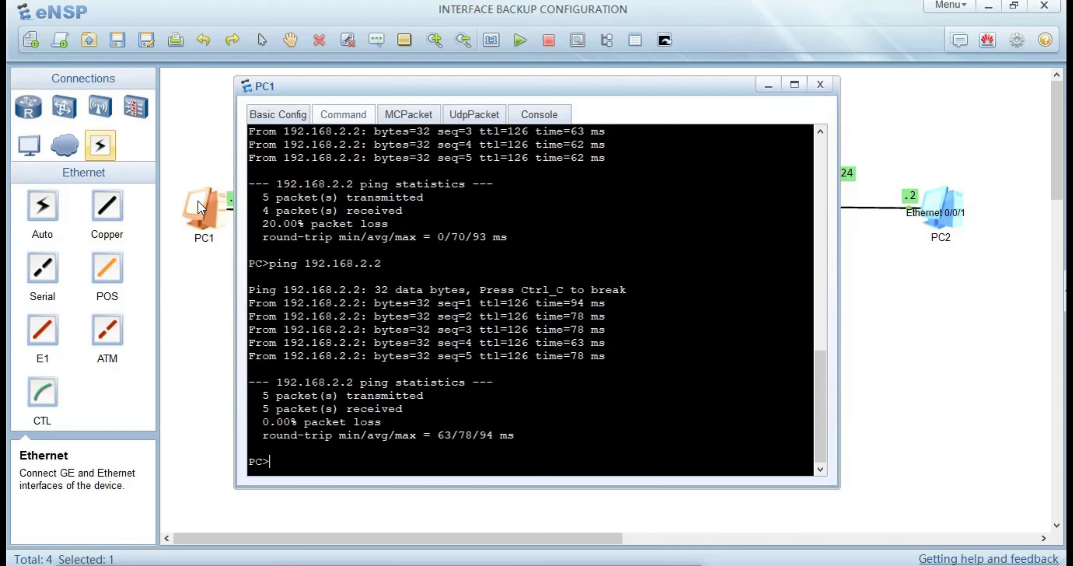
{"action": "left_click", "coordinate": [206, 275]}
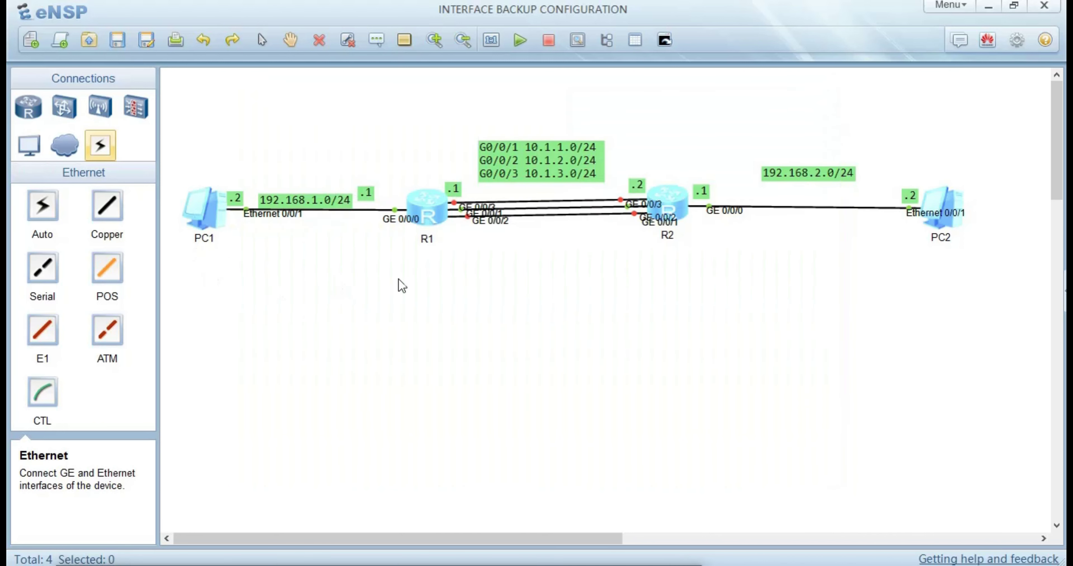
Step: Enter interface g0/0/1 in R1's console, shut it down, and return to the topology
{"action": "left_click", "coordinate": [433, 218]}
{"action": "double_click", "coordinate": [433, 218]}
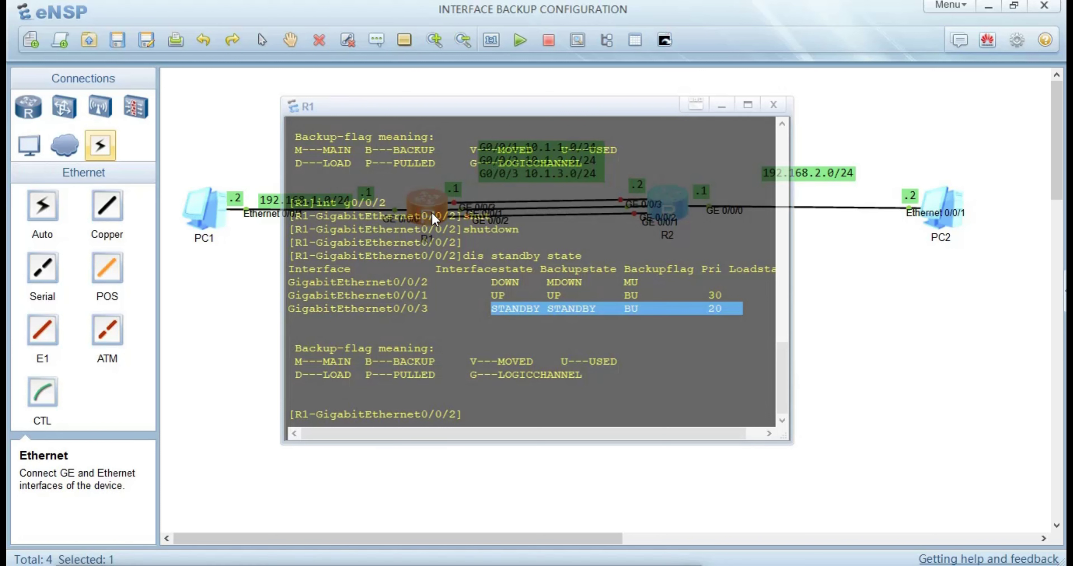
{"action": "key", "text": "Return"}
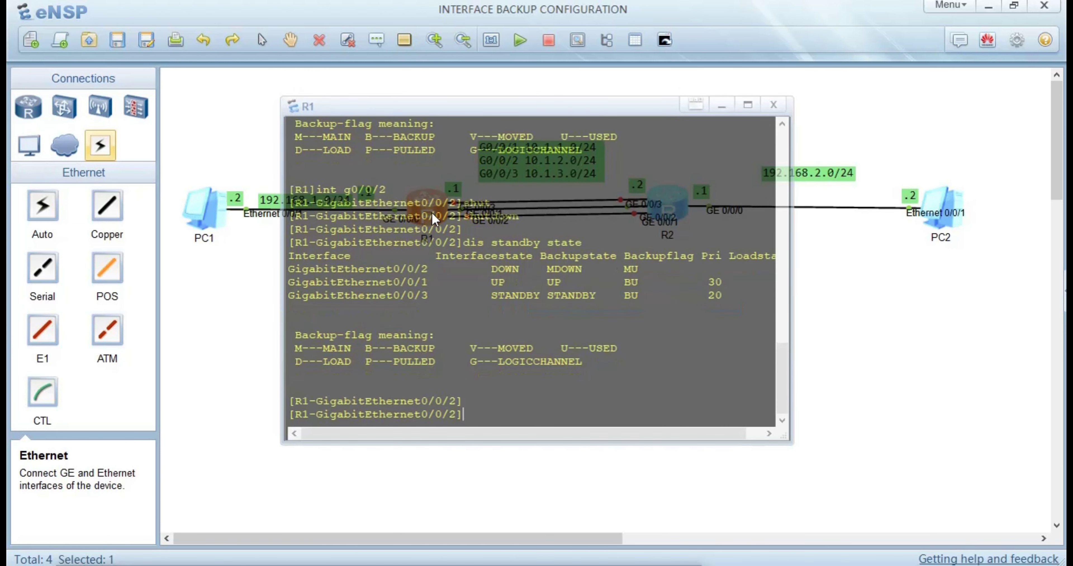
{"action": "key", "text": "Up"}
{"action": "key", "text": "Up"}
{"action": "key", "text": "Up"}
{"action": "key", "text": "Up"}
{"action": "key", "text": "BackSpace"}
{"action": "type", "text": "1"}
{"action": "key", "text": "Return"}
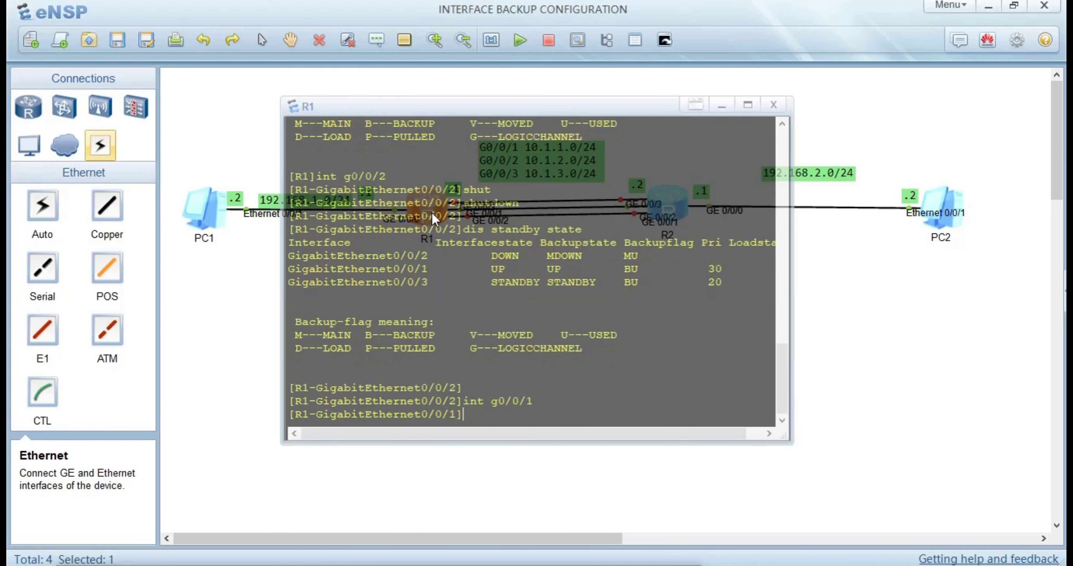
{"action": "type", "text": "shut"}
{"action": "key", "text": "Tab"}
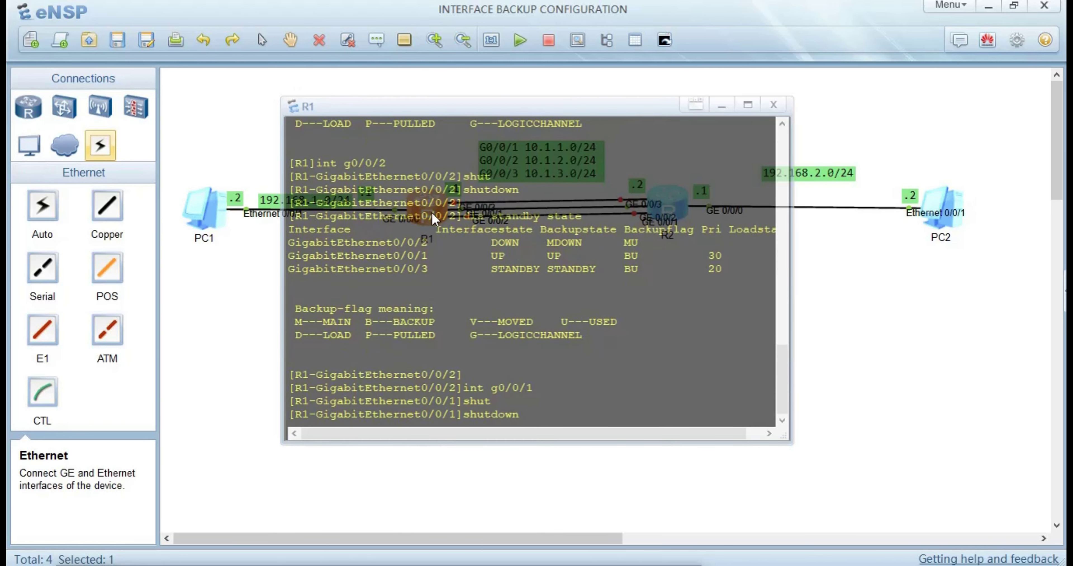
{"action": "key", "text": "Return"}
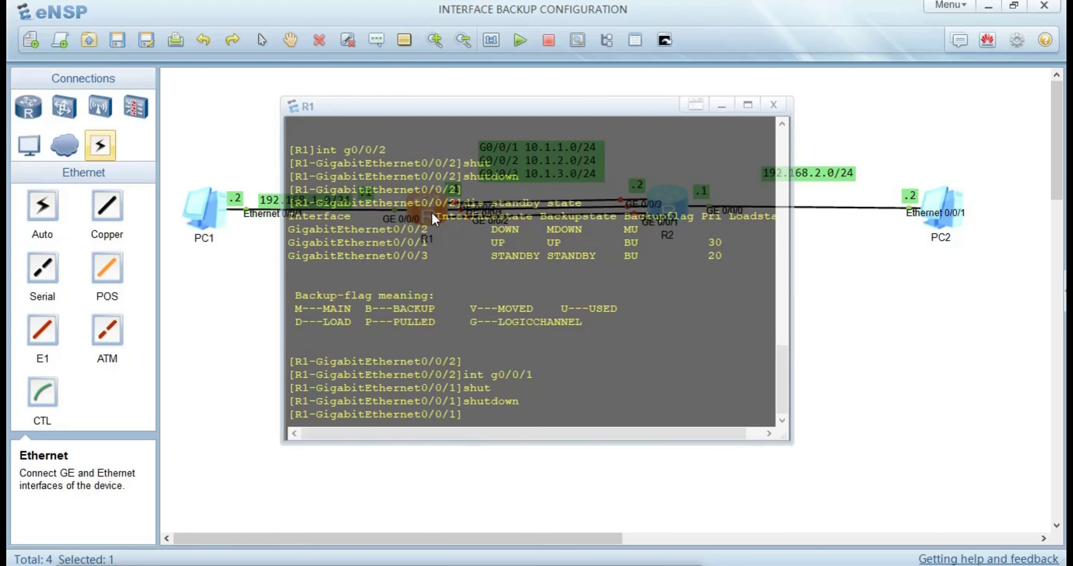
{"action": "left_click", "coordinate": [238, 276]}
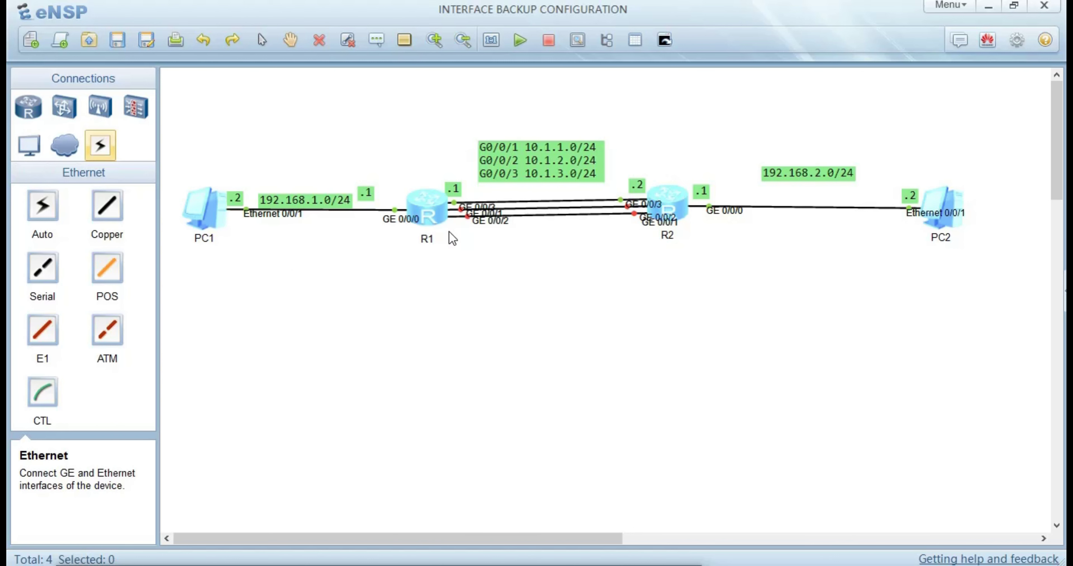
Step: Display R1's standby state with g0/0/1 also shut down, examine the g0/0/3 entry, and return to the topology
{"action": "double_click", "coordinate": [438, 222]}
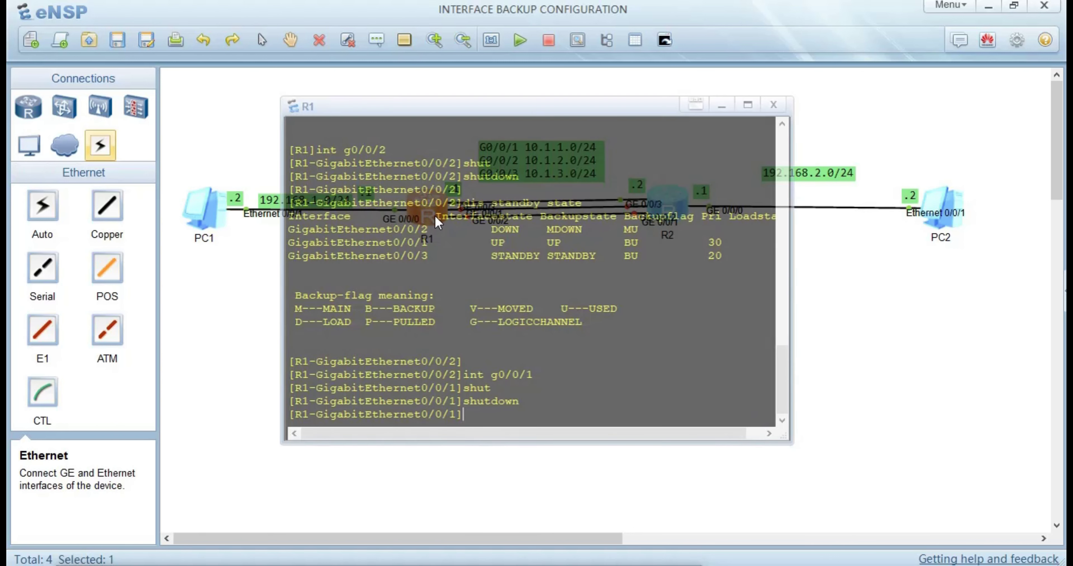
{"action": "type", "text": "dis standby state"}
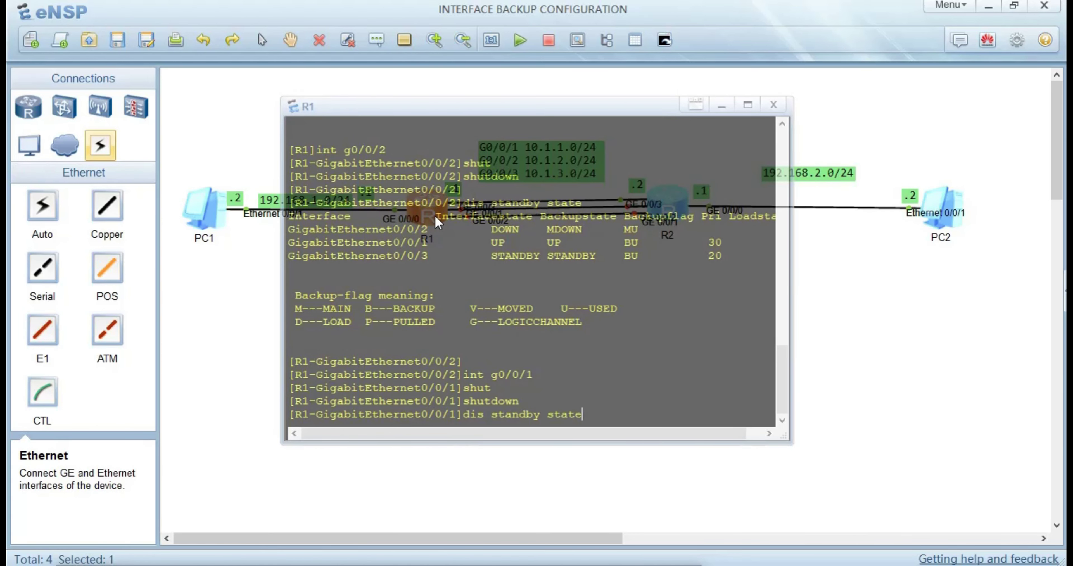
{"action": "key", "text": "Return"}
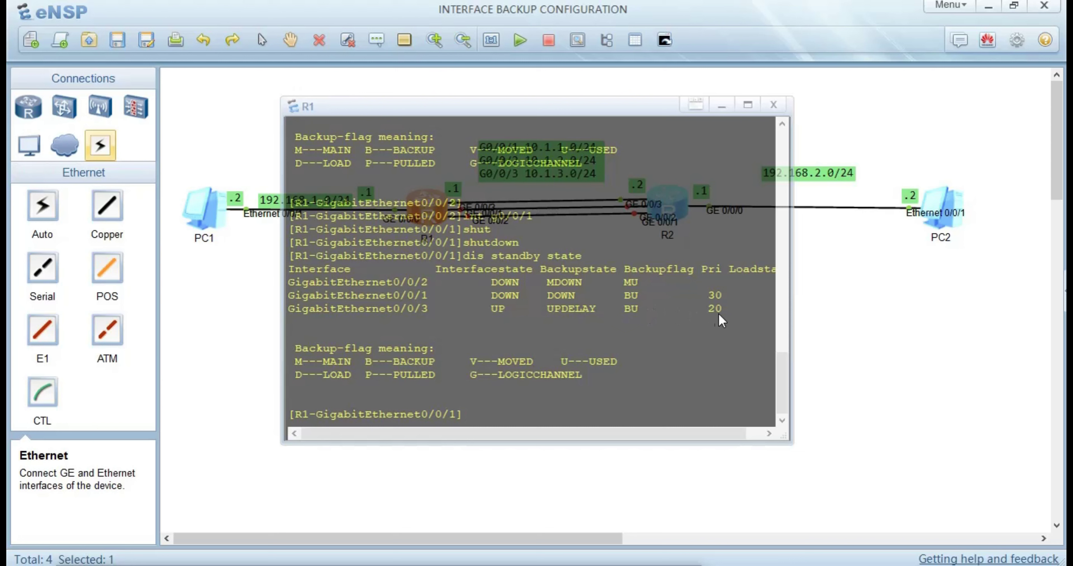
{"action": "left_click_drag", "start_coordinate": [722, 310], "coordinate": [284, 322]}
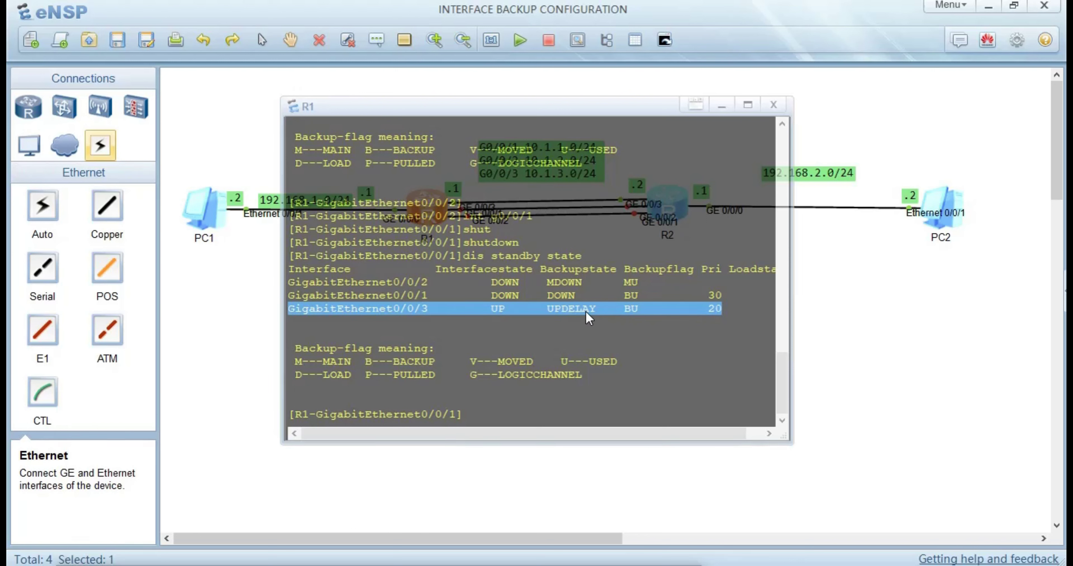
{"action": "left_click", "coordinate": [484, 329]}
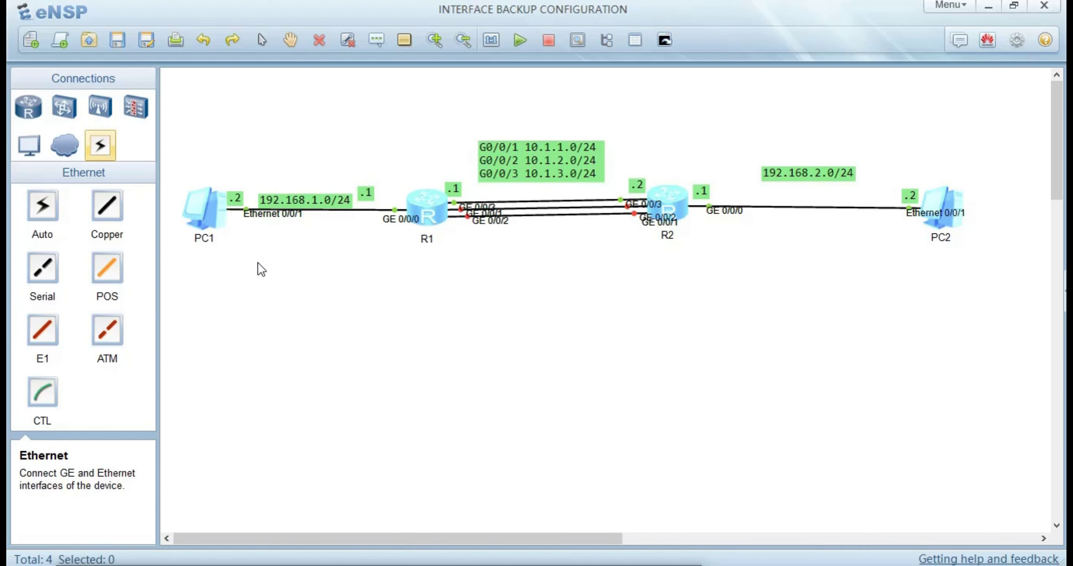
Step: Ping 192.168.2.2 from PC1 to test the path over the remaining backup link g0/0/3, and leave PC1's window
{"action": "double_click", "coordinate": [217, 216]}
{"action": "key", "text": "Up"}
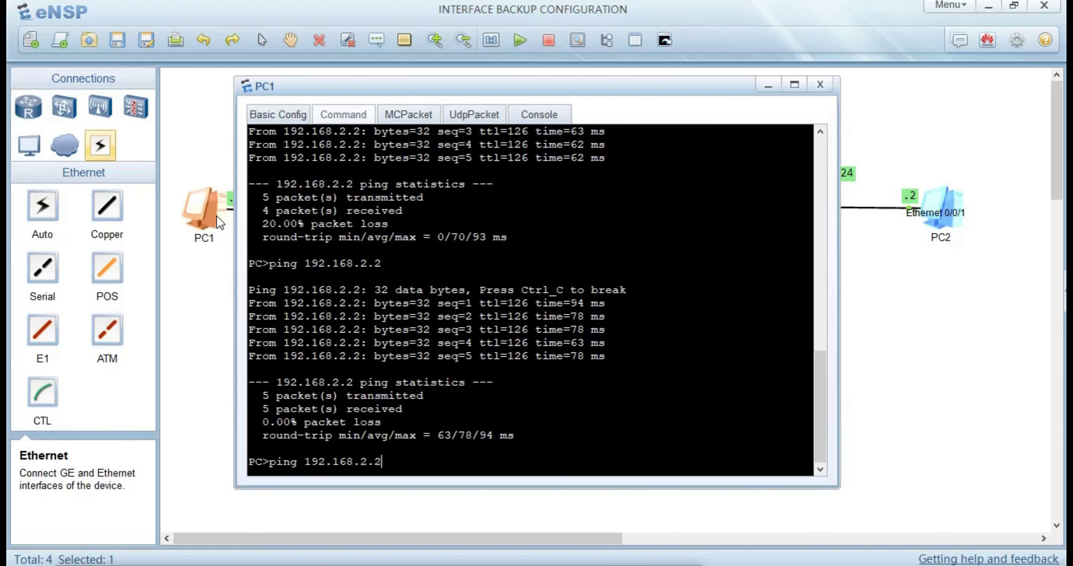
{"action": "key", "text": "Return"}
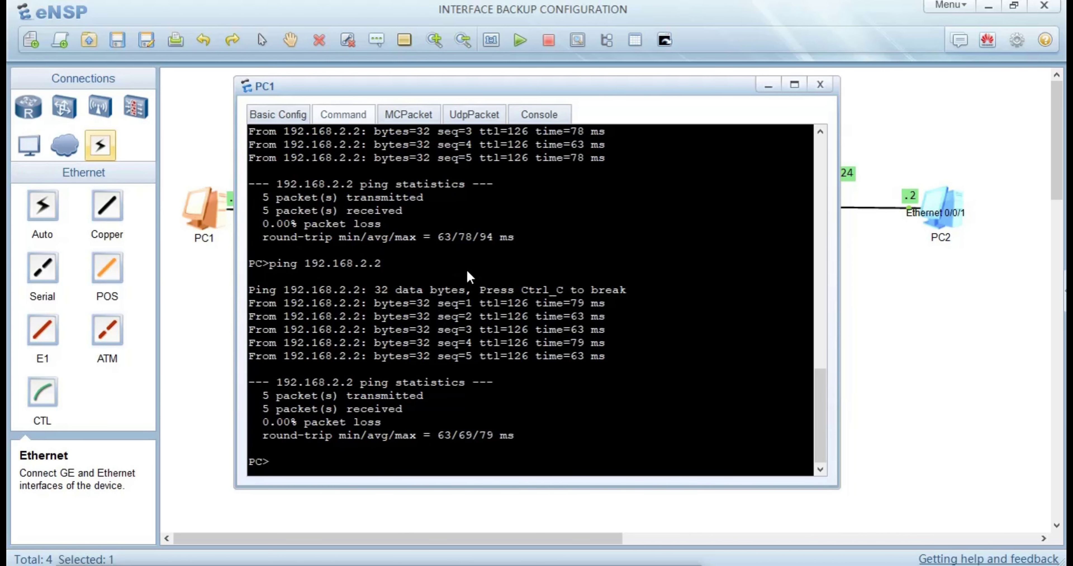
{"action": "left_click", "coordinate": [873, 402]}
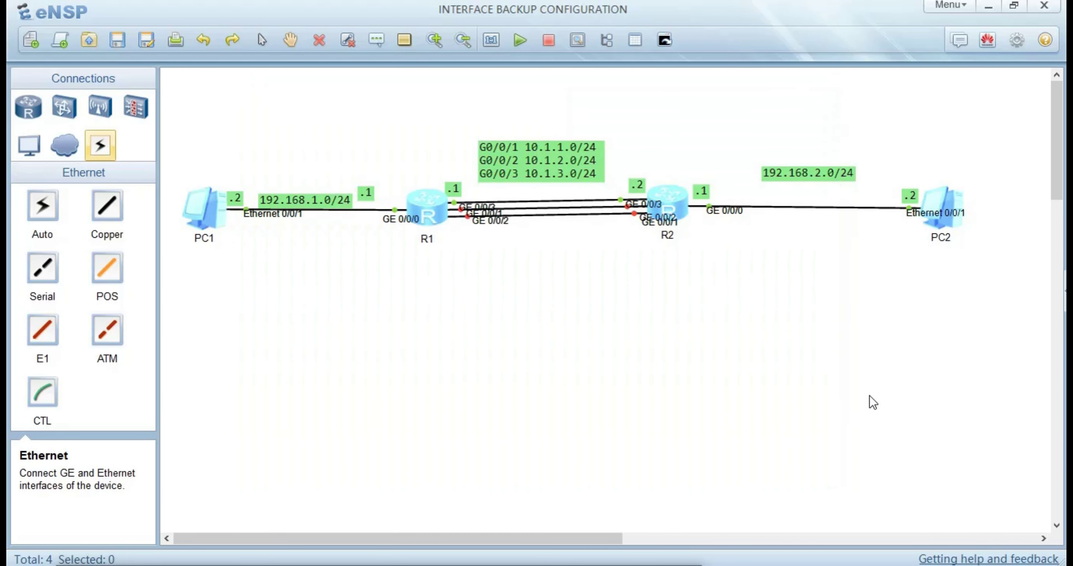